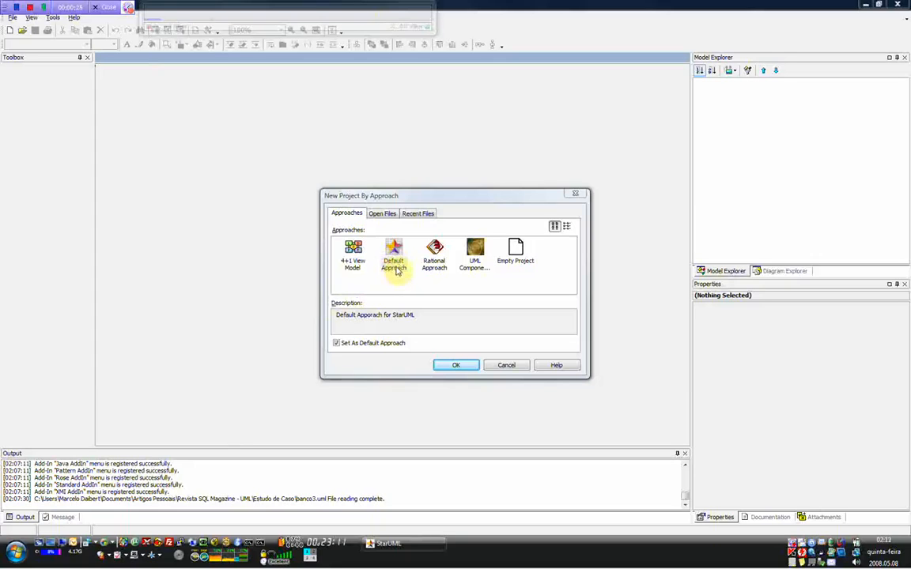
# - Create a new project with the Default Approach and open the Main diagram of the Use Case Model
pyautogui.doubleClick(396, 270)
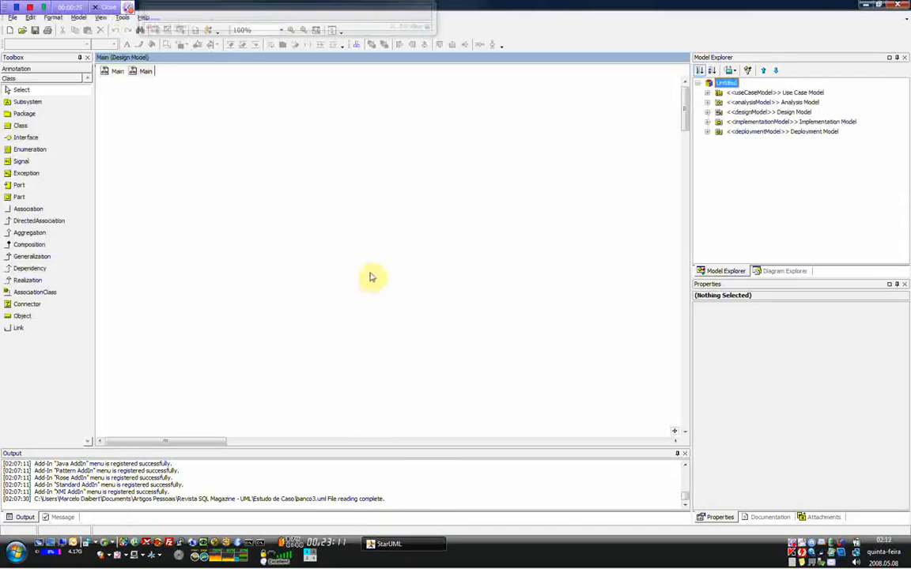
pyautogui.doubleClick(725, 93)
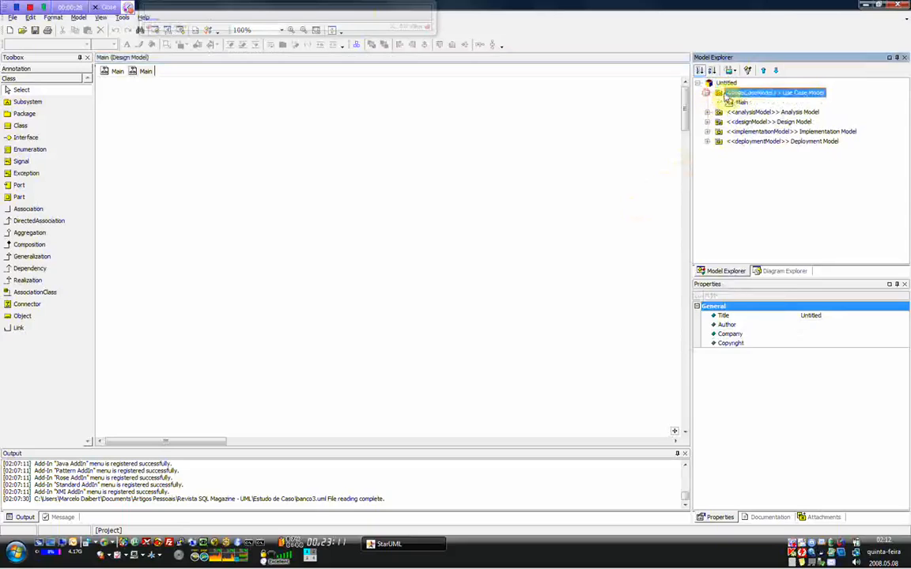
pyautogui.doubleClick(740, 102)
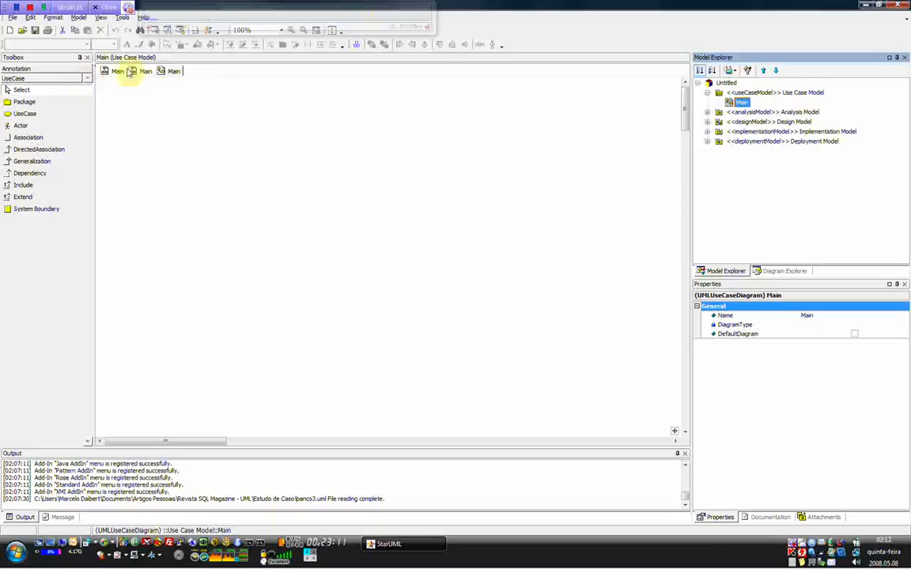
# - Close all open diagrams
pyautogui.click(119, 72)
pyautogui.rightClick(123, 73)
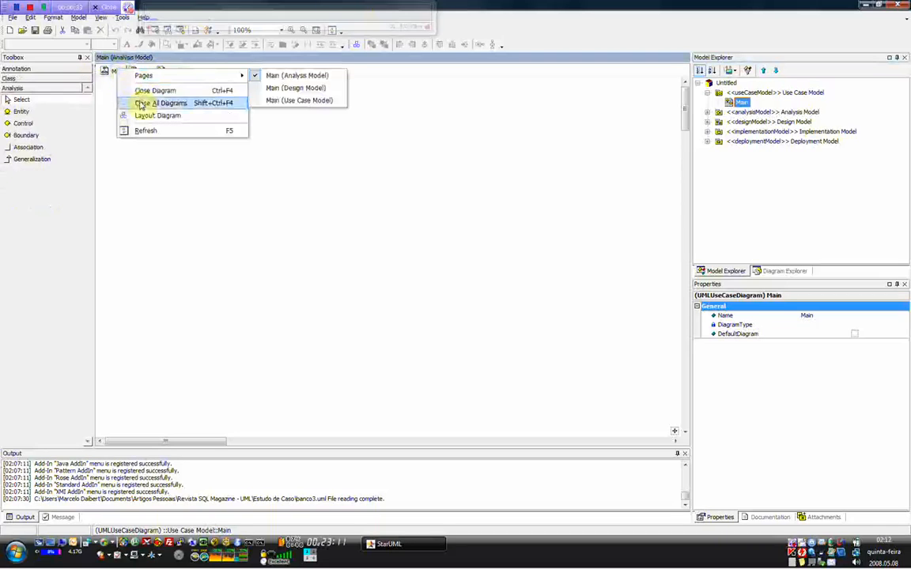
pyautogui.click(116, 100)
# - Collapse the Use Case Model and open the Main class diagram of the Design Model
pyautogui.click(714, 123)
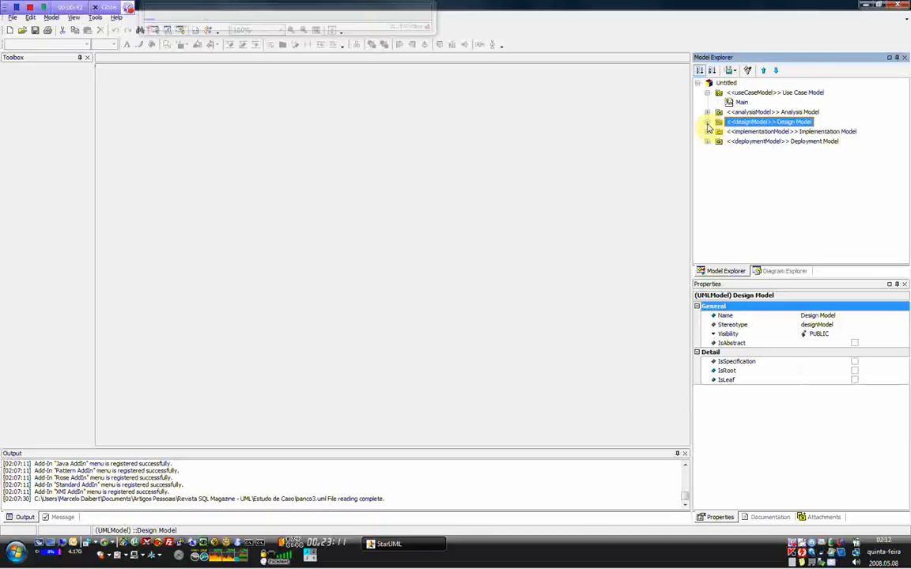
pyautogui.click(707, 121)
pyautogui.click(708, 92)
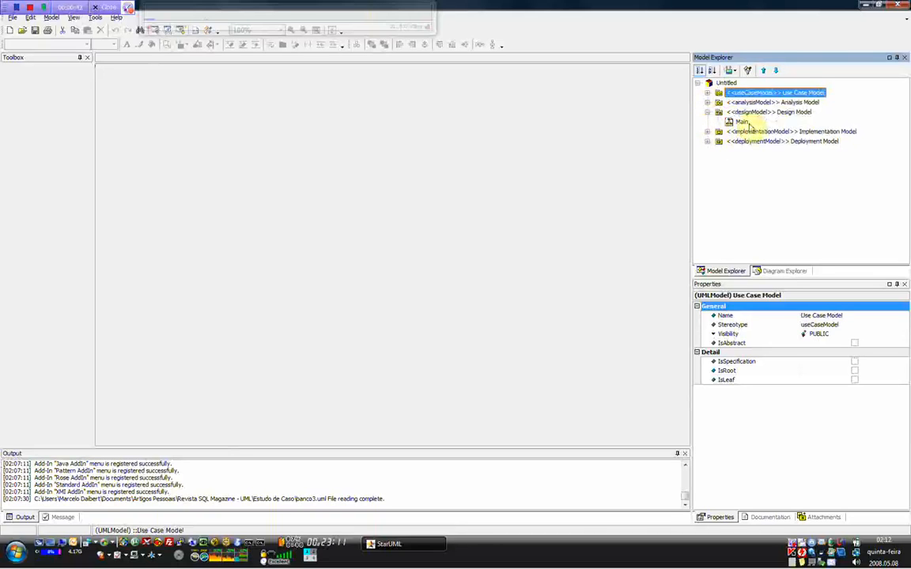
pyautogui.doubleClick(741, 121)
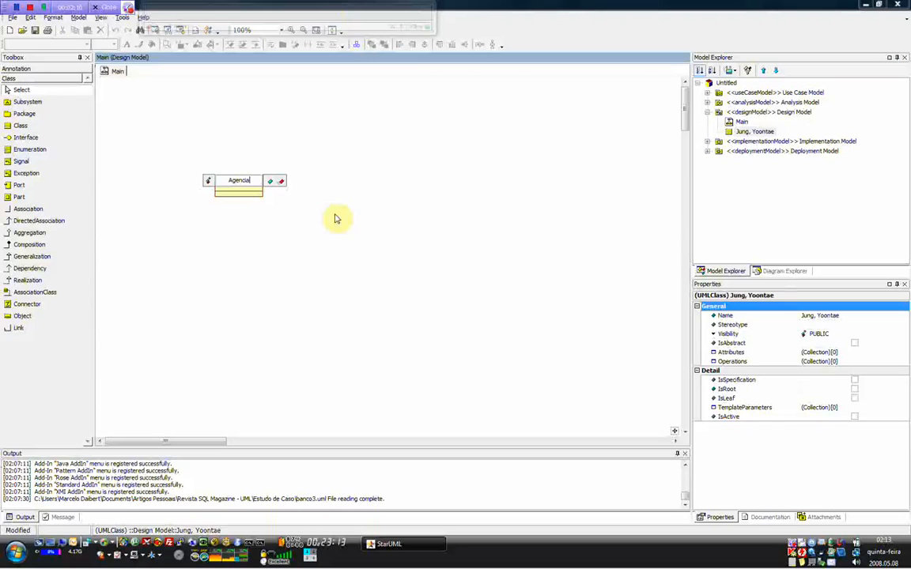
# - Name the new class Agencia and shift it slightly up and to the right on the diagram
pyautogui.click(336, 218)
pyautogui.click(261, 196)
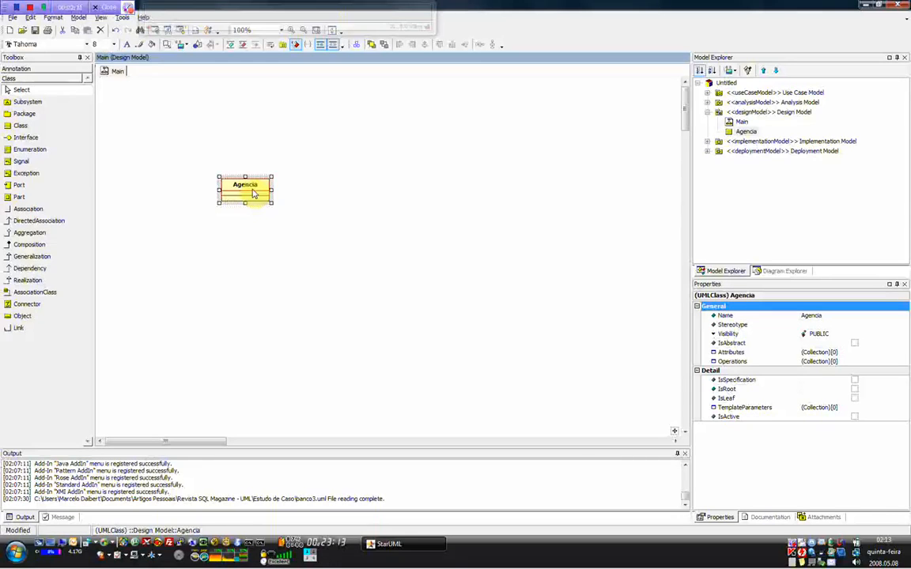
pyautogui.moveTo(253, 193); pyautogui.dragTo(259, 185)
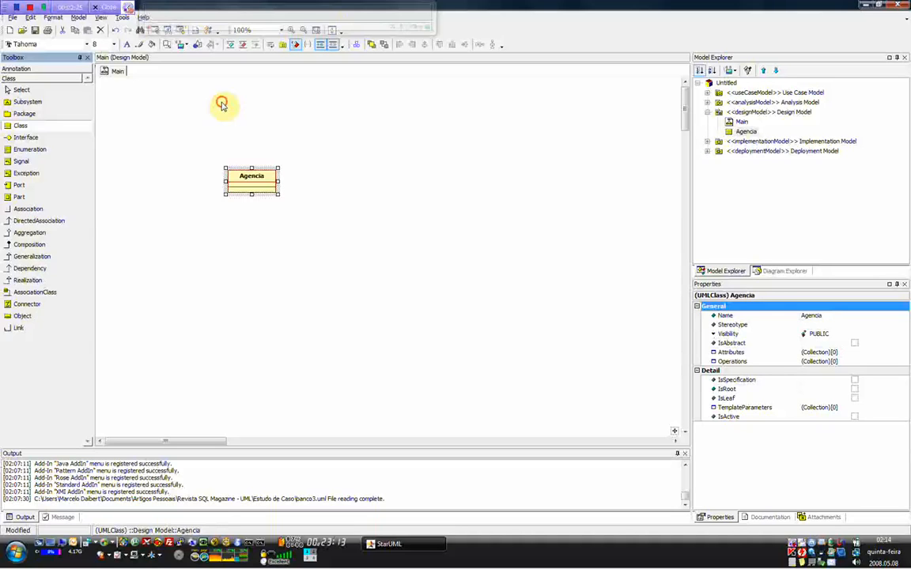
# - Add a class named Gerente above the Agencia class and align it vertically with Agencia
pyautogui.click(222, 105)
pyautogui.write('Gerente')
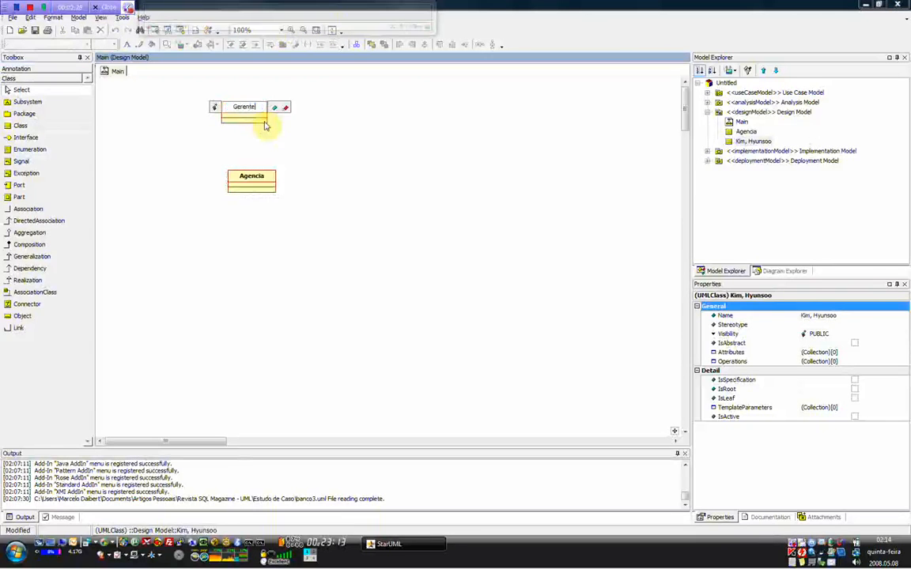
pyautogui.click(321, 163)
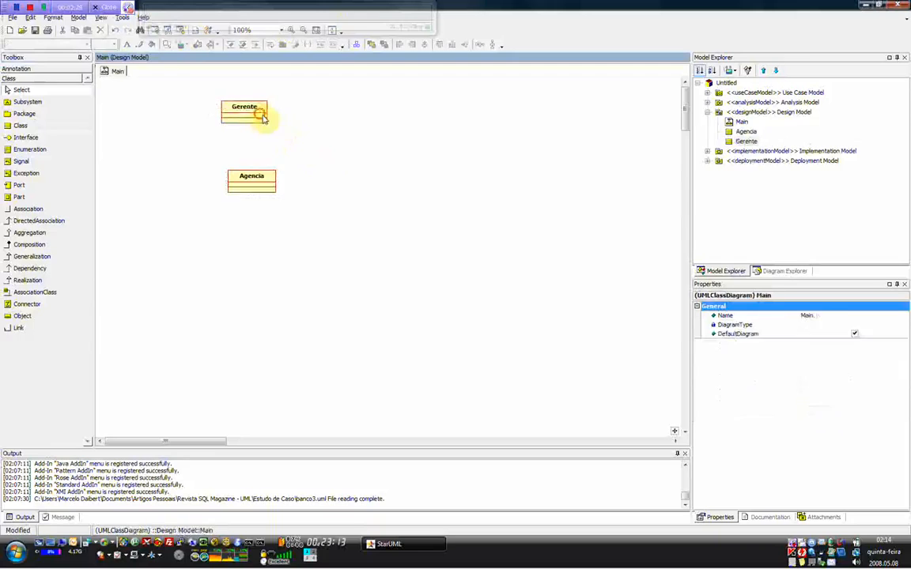
pyautogui.click(260, 111)
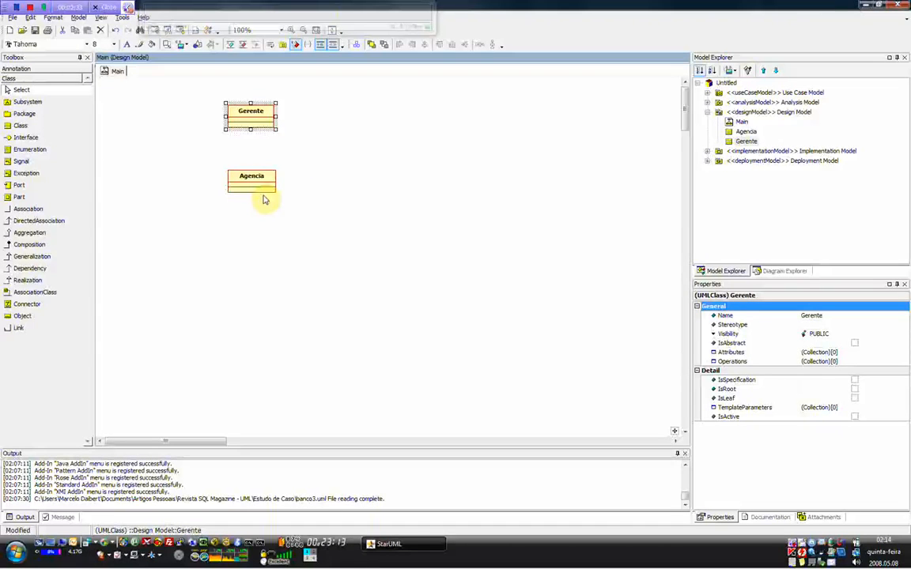
pyautogui.click(250, 121)
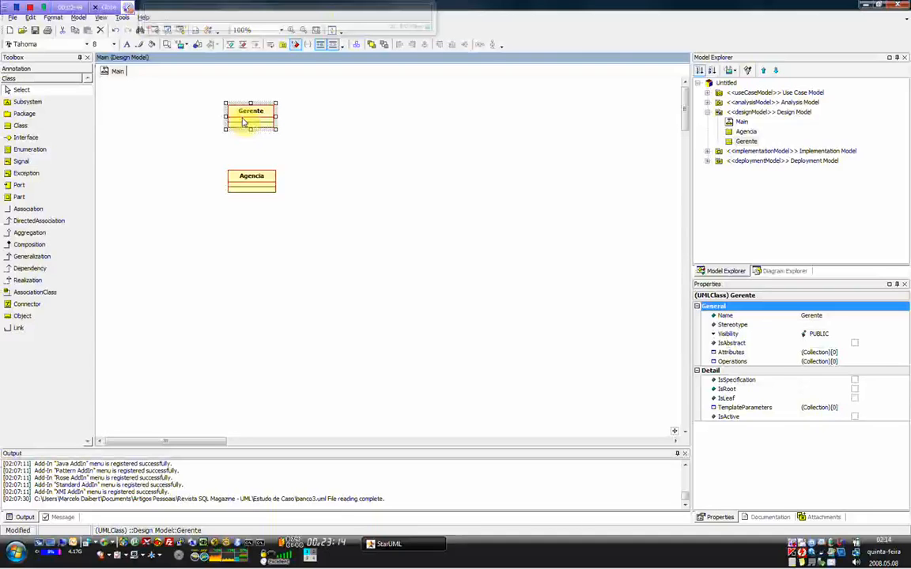
pyautogui.click(255, 153)
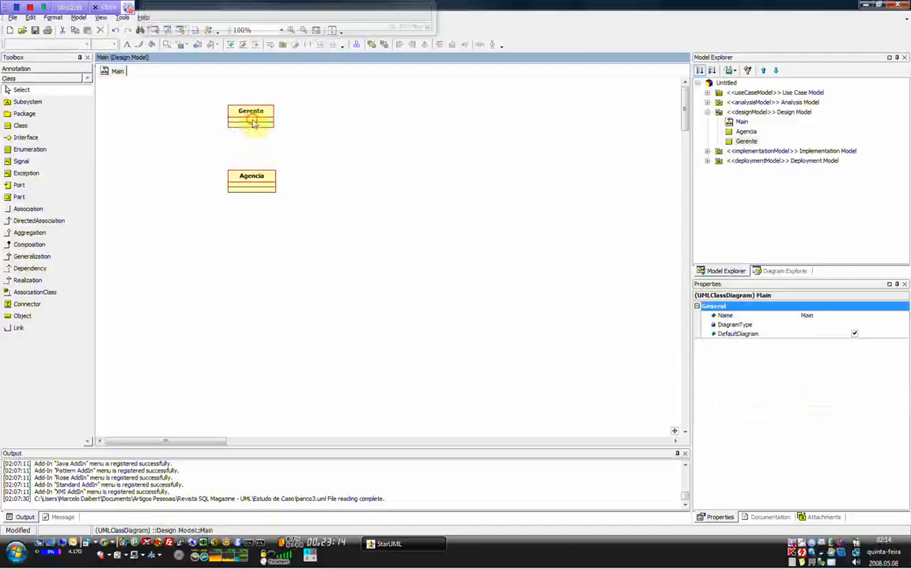
pyautogui.click(253, 123)
pyautogui.click(260, 154)
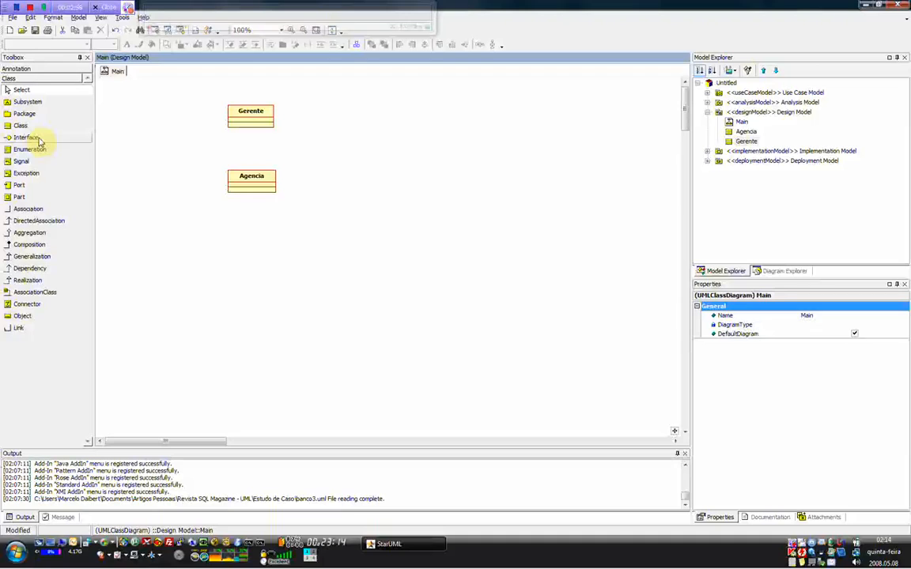
# - Draw an association from the Agencia class to the Gerente class
pyautogui.click(37, 210)
pyautogui.moveTo(251, 192); pyautogui.dragTo(258, 125)
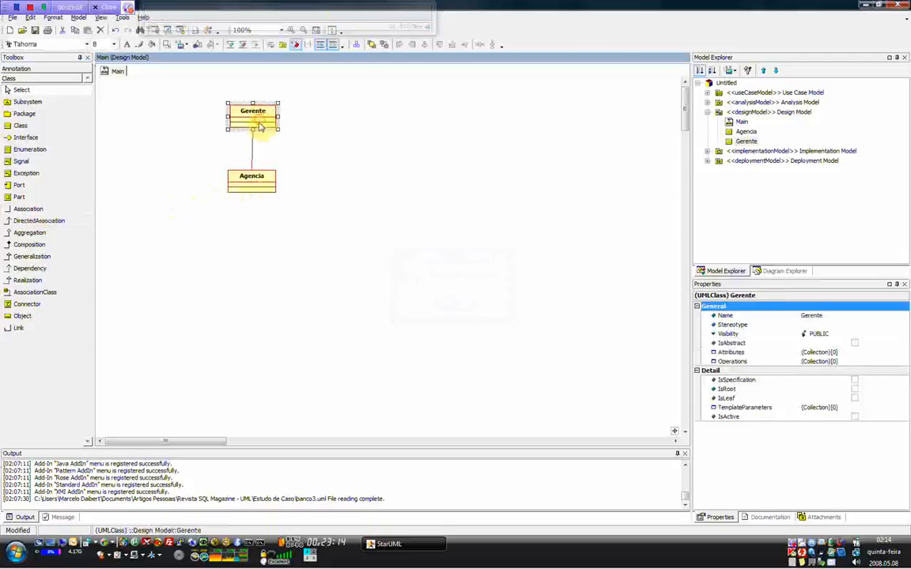
pyautogui.click(251, 151)
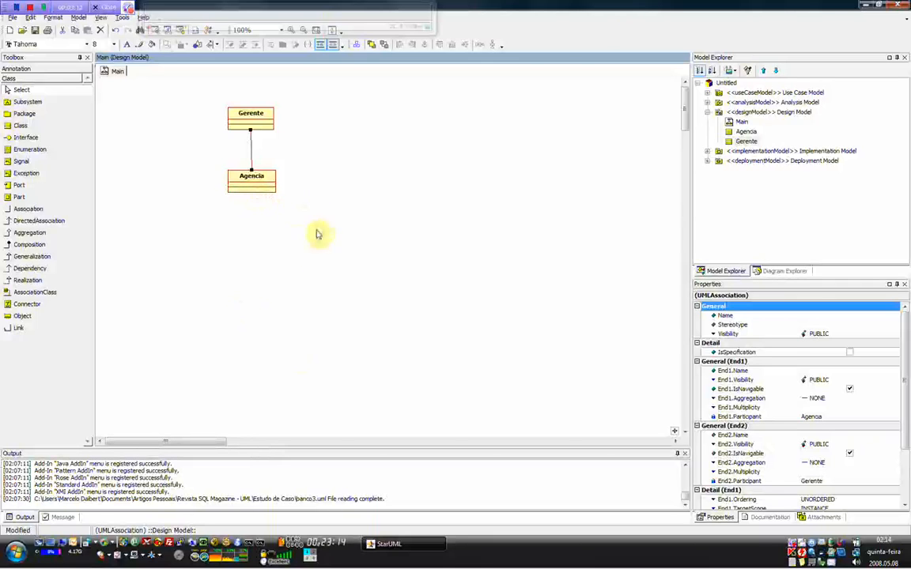
# - Set the multiplicity at the Gerente end of the association to 1
pyautogui.doubleClick(253, 140)
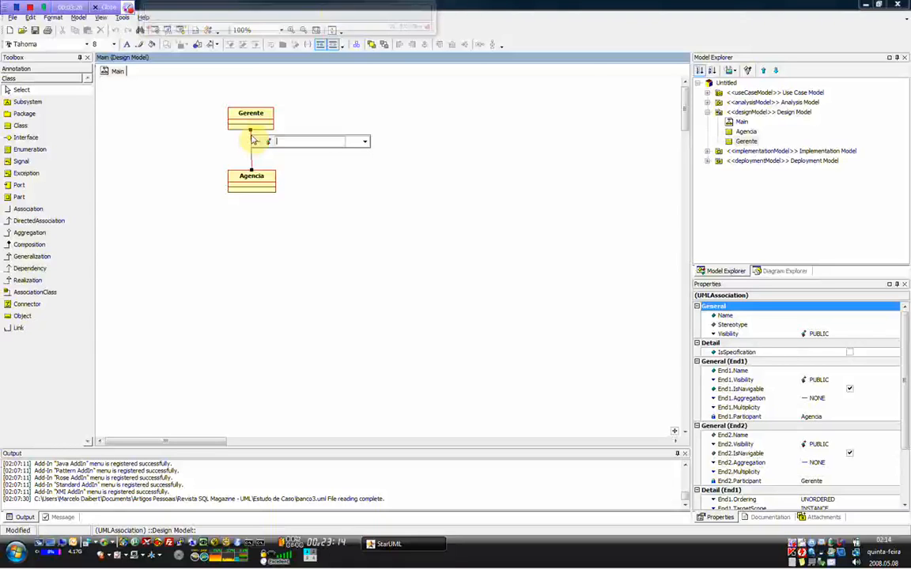
pyautogui.click(364, 142)
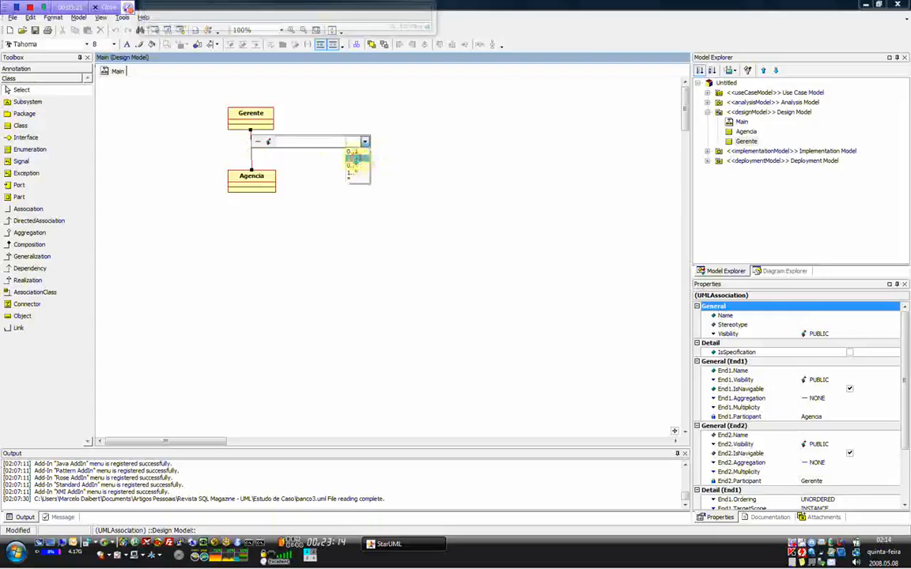
pyautogui.click(357, 158)
pyautogui.click(349, 177)
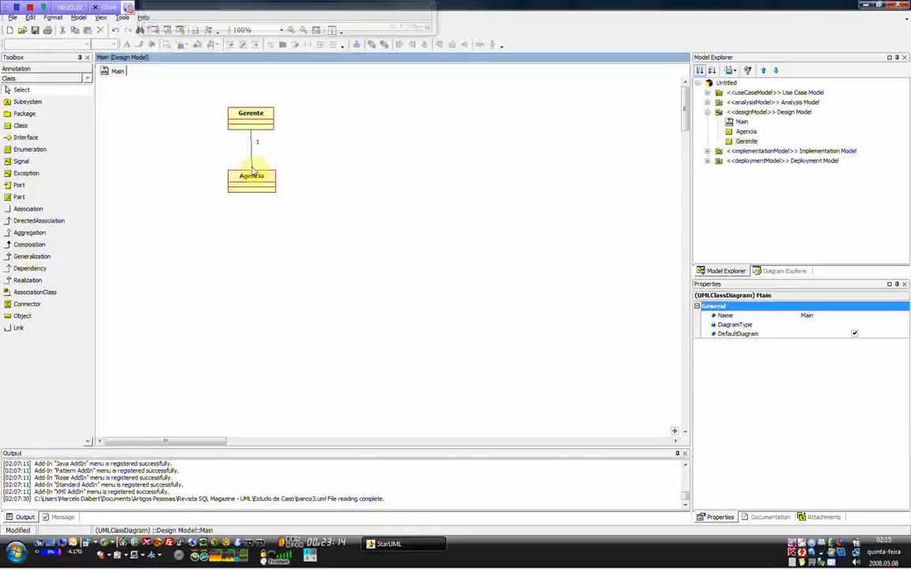
# - Set the multiplicity at the Agencia end of the association to 0..1 and nudge the Agencia class slightly upward
pyautogui.click(252, 167)
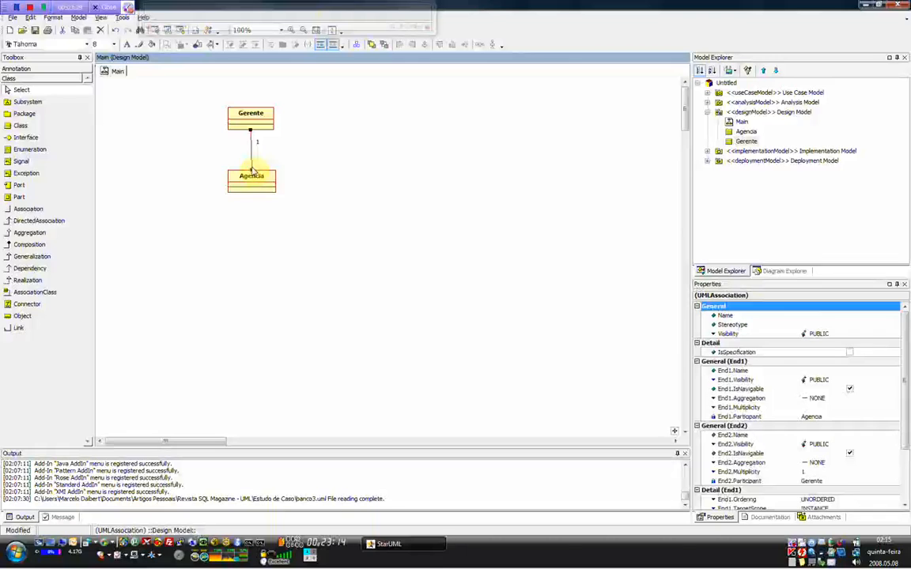
pyautogui.click(352, 209)
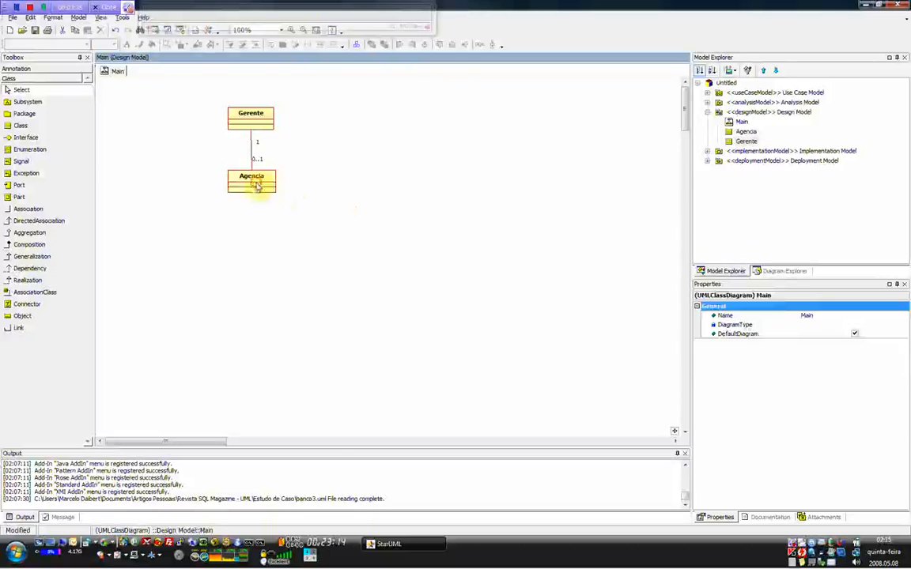
pyautogui.moveTo(258, 183); pyautogui.dragTo(258, 183)
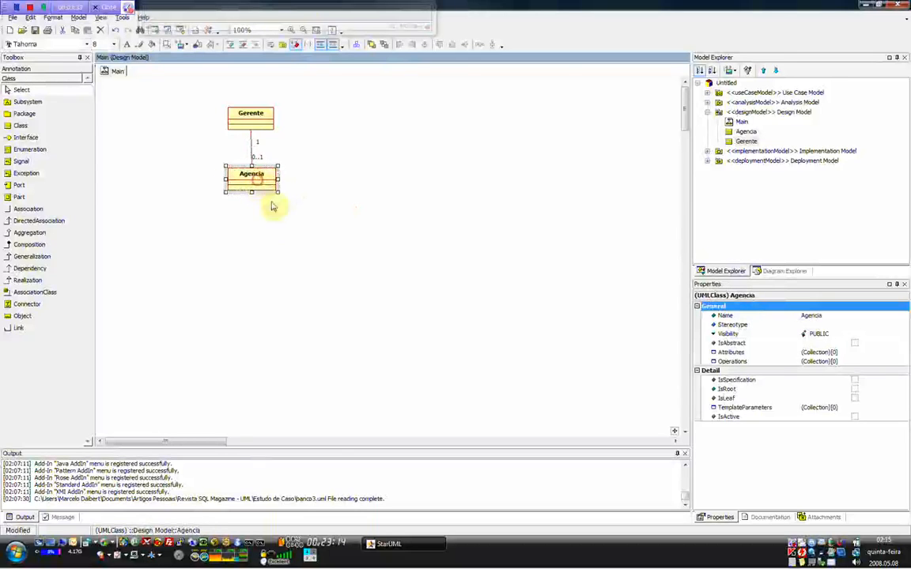
pyautogui.click(275, 222)
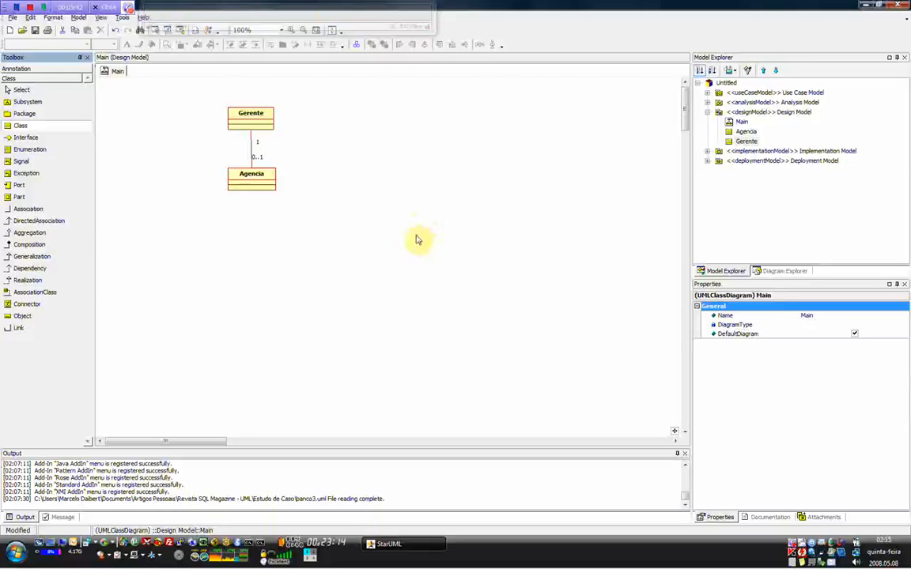
# - Add a class named Cliente to the lower right of Agencia and move it slightly upward
pyautogui.click(415, 236)
pyautogui.write('Cleinte')
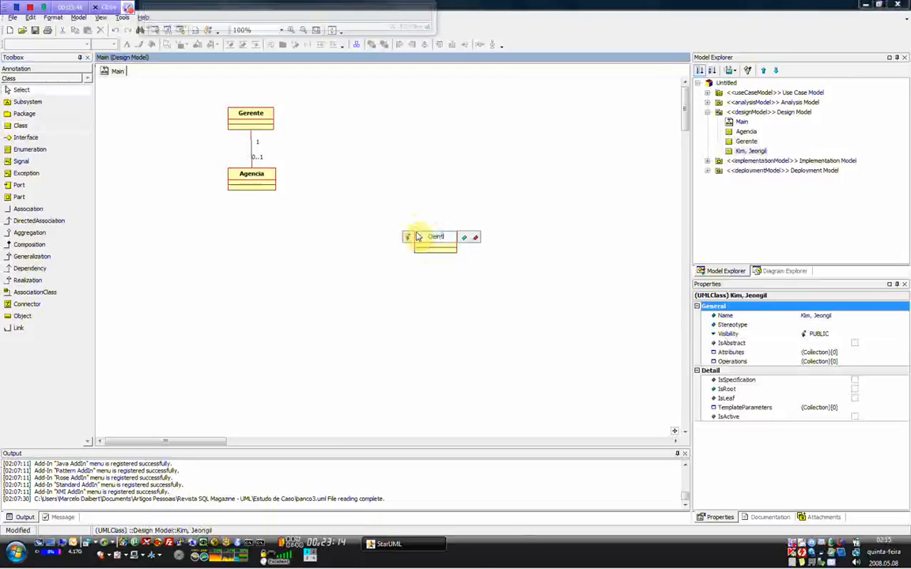
pyautogui.press('BackSpace')
pyautogui.press('BackSpace')
pyautogui.press('BackSpace')
pyautogui.press('BackSpace')
pyautogui.press('BackSpace')
pyautogui.write('iente')
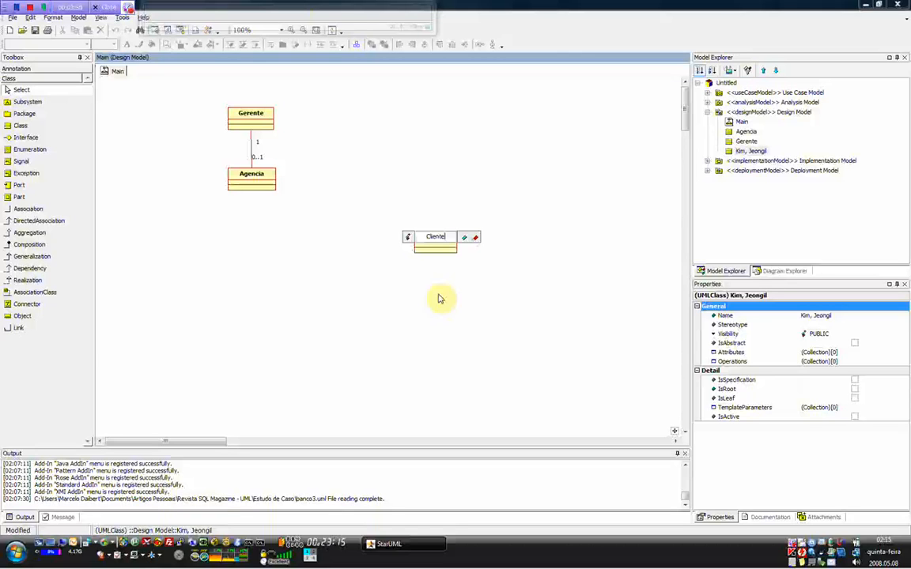
pyautogui.click(436, 295)
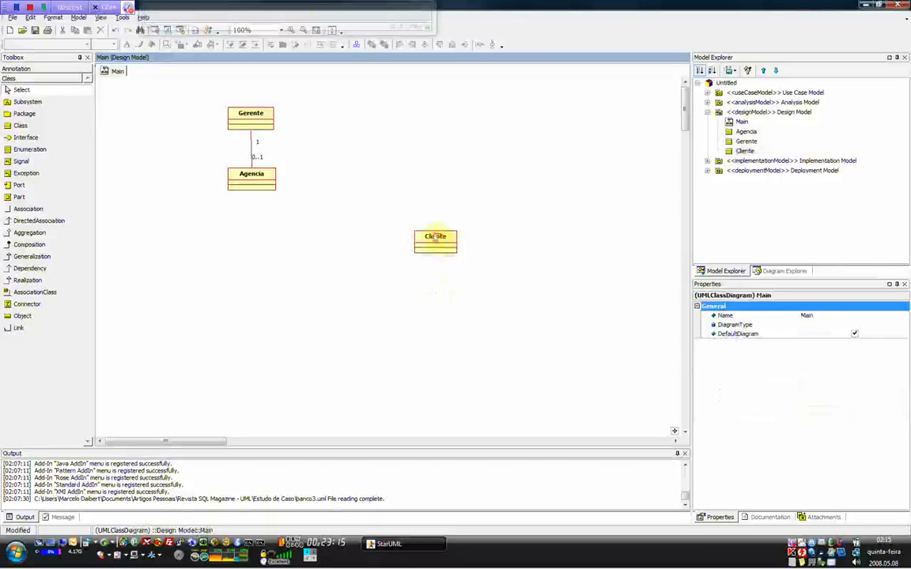
pyautogui.moveTo(435, 238); pyautogui.dragTo(429, 218)
pyautogui.click(427, 274)
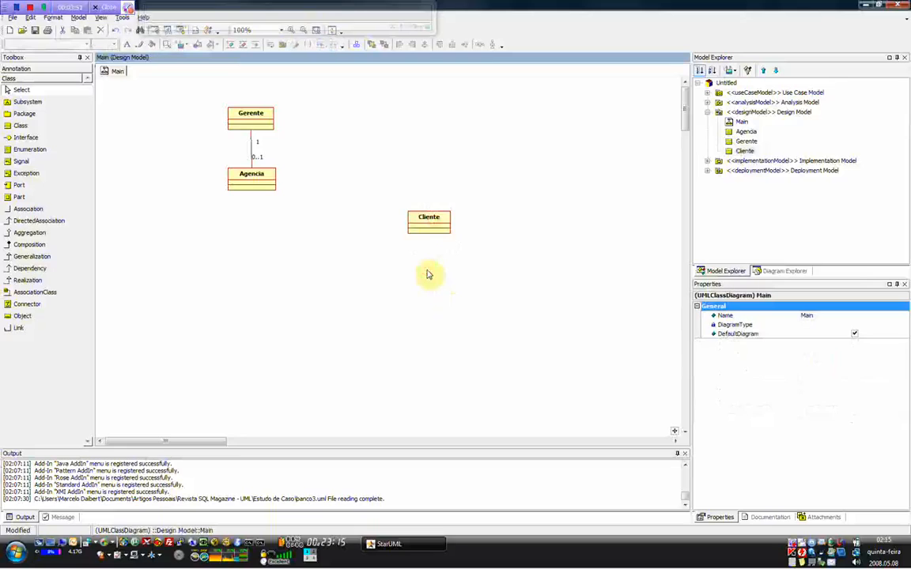
# - Add a class named ContaBancaria below Agencia and line it up horizontally with the Cliente class
pyautogui.click(32, 127)
pyautogui.click(250, 237)
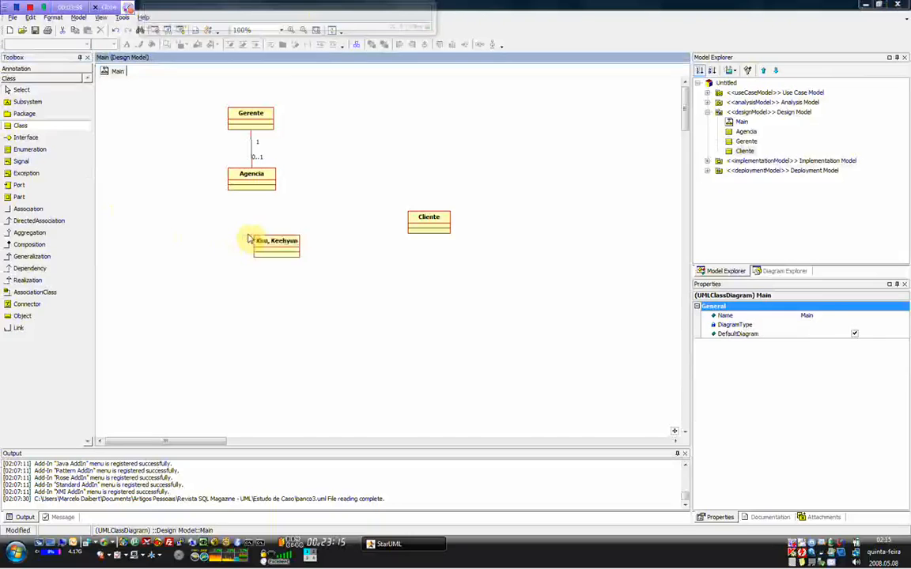
pyautogui.write('ContaBancaria')
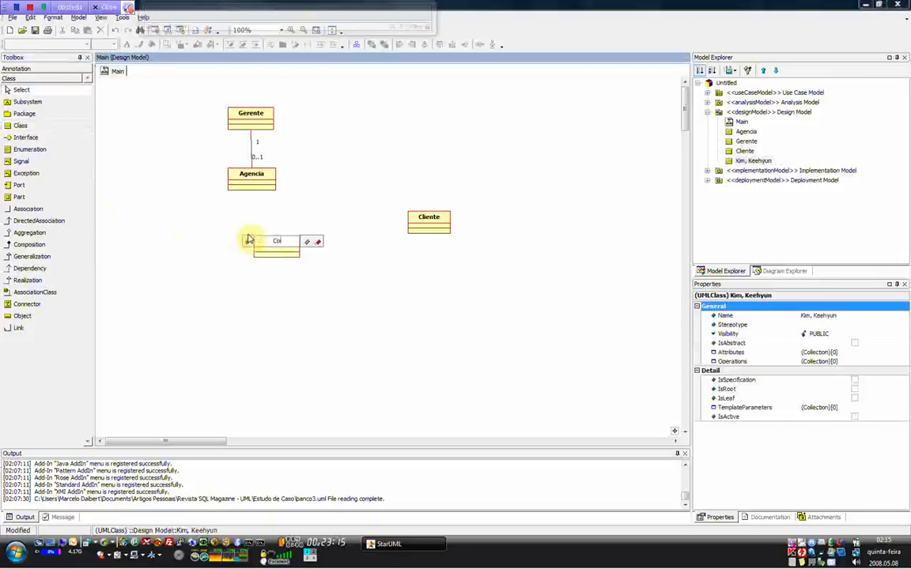
pyautogui.click(298, 241)
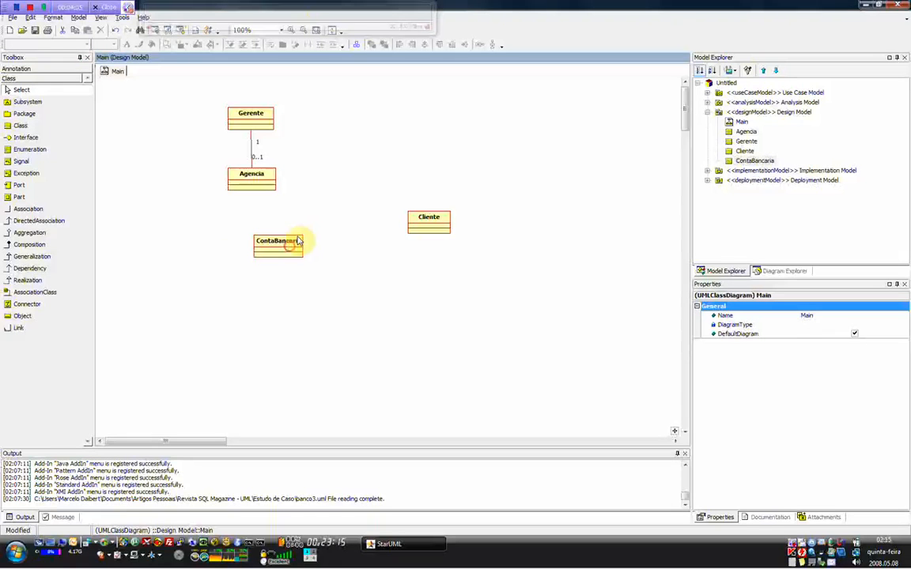
pyautogui.moveTo(298, 241); pyautogui.dragTo(316, 223)
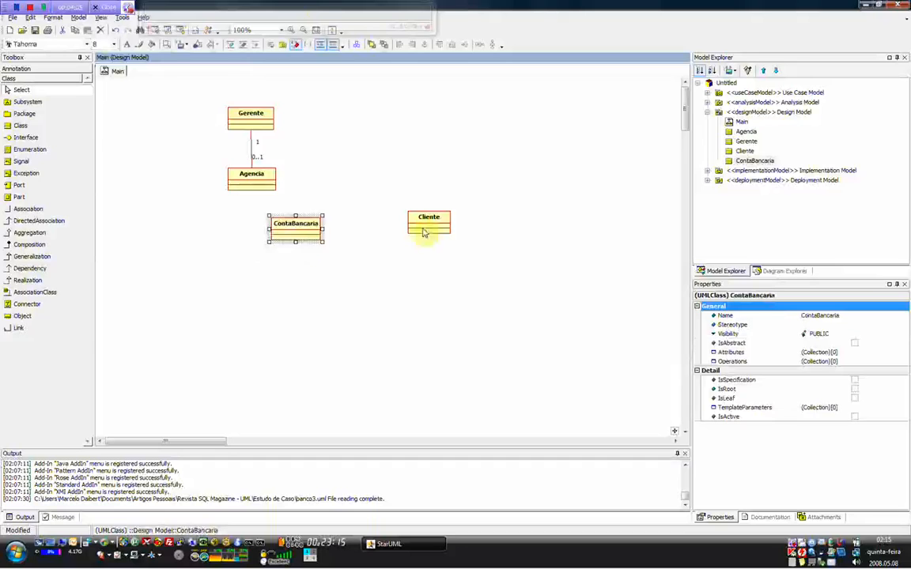
pyautogui.moveTo(420, 233); pyautogui.dragTo(405, 238)
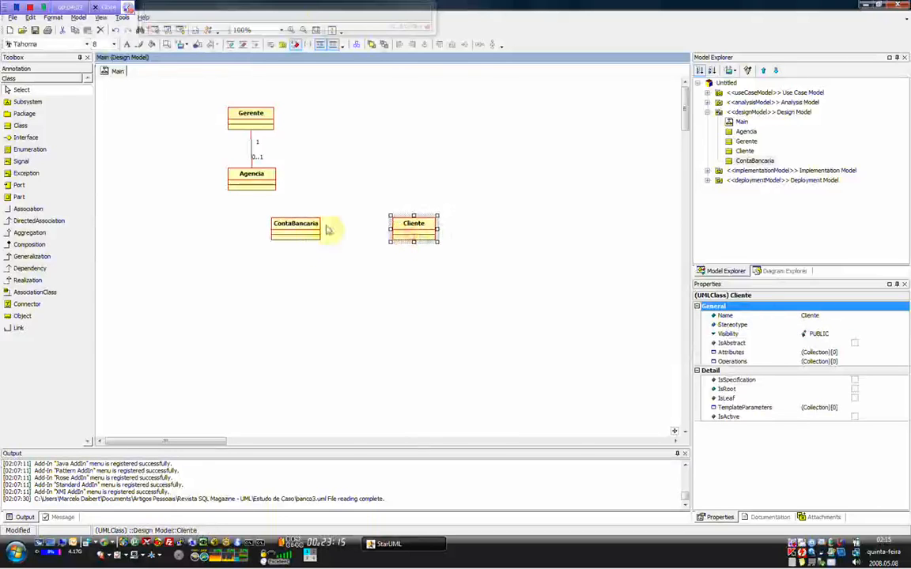
# - Draw an association from Cliente to ContaBancaria and move ContaBancaria directly below Agencia
pyautogui.click(28, 209)
pyautogui.moveTo(411, 232); pyautogui.dragTo(301, 235)
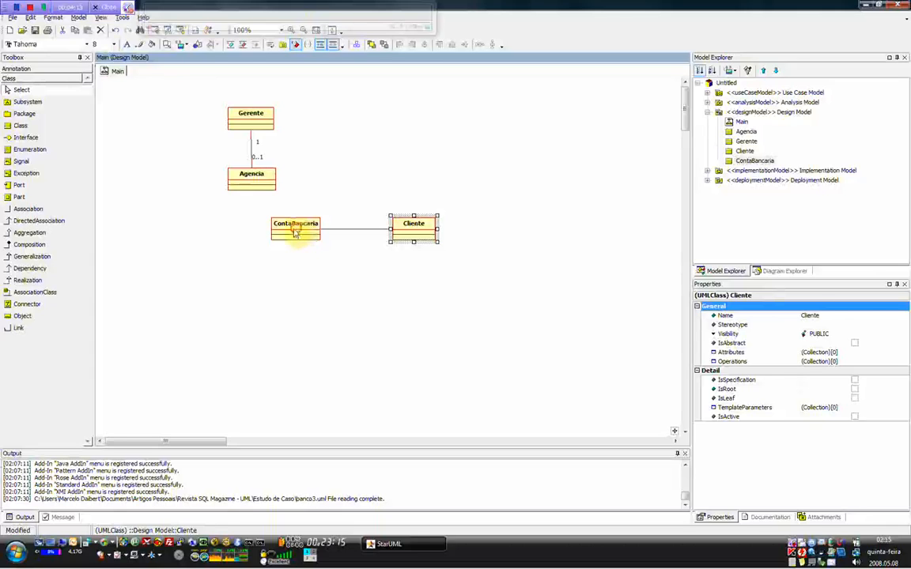
pyautogui.moveTo(299, 235); pyautogui.dragTo(253, 228)
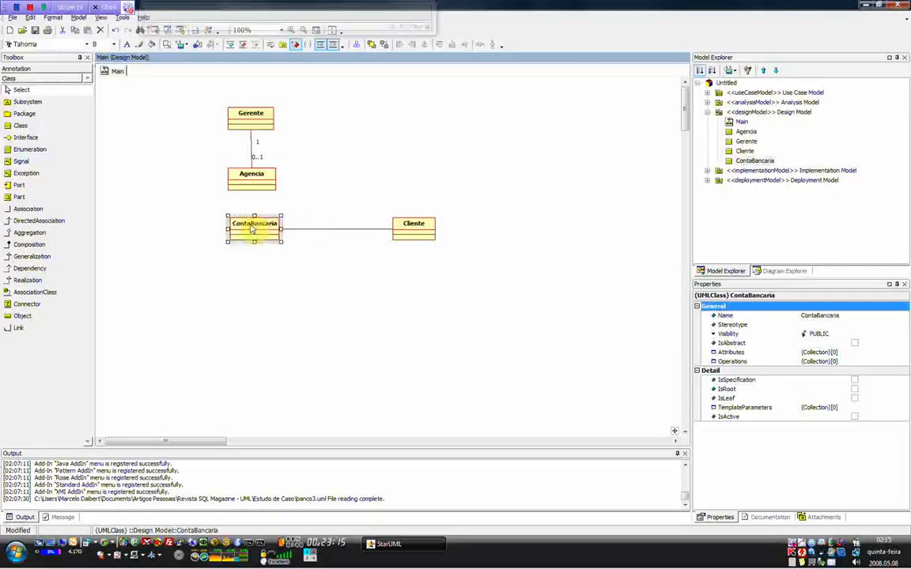
# - Set the multiplicity at the ContaBancaria end of its association with Cliente to 0..*
pyautogui.doubleClick(400, 237)
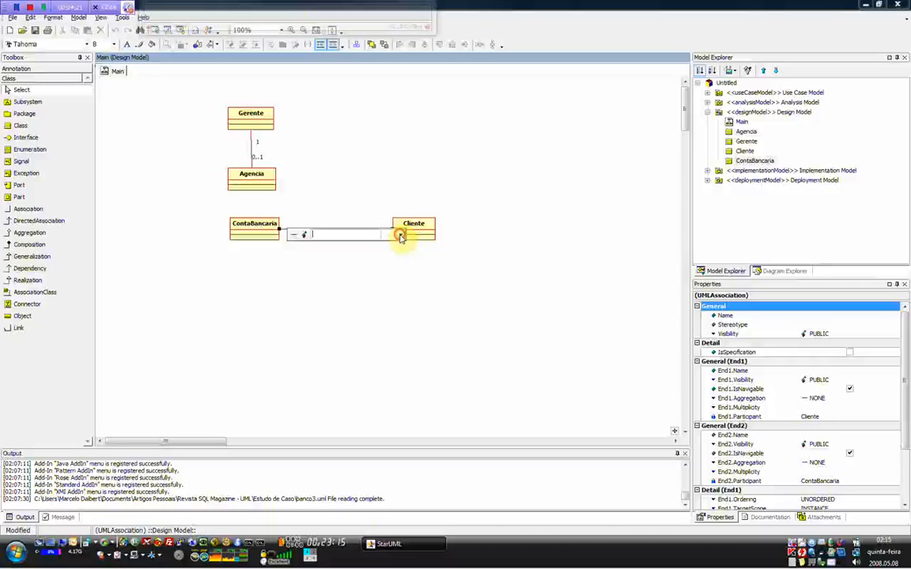
pyautogui.click(401, 236)
pyautogui.click(390, 265)
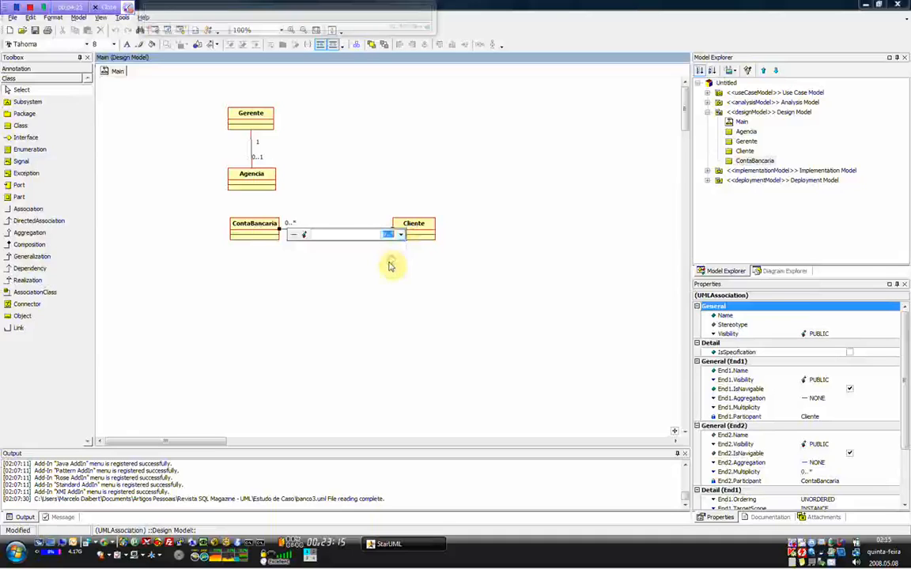
pyautogui.click(387, 266)
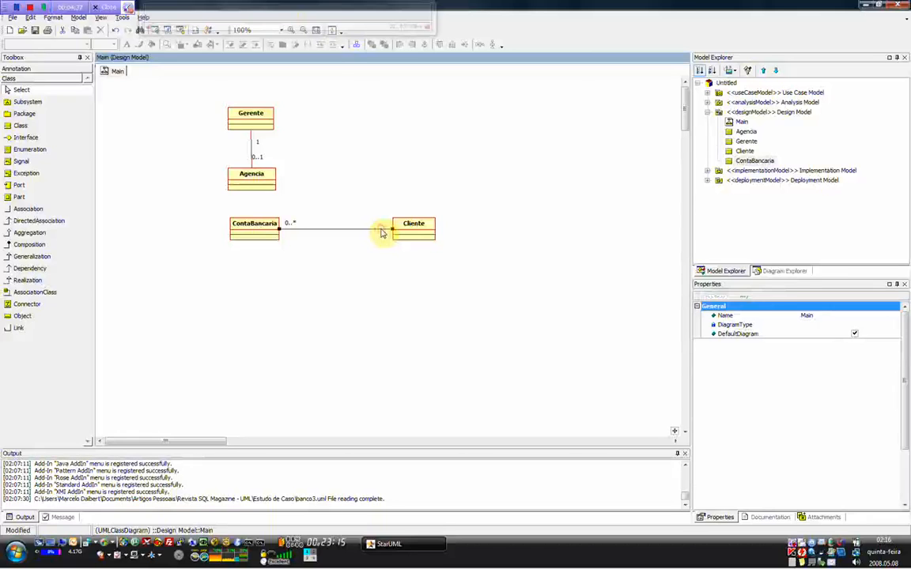
# - Set the multiplicity at the Cliente end of the association with ContaBancaria to 1..2
pyautogui.doubleClick(381, 232)
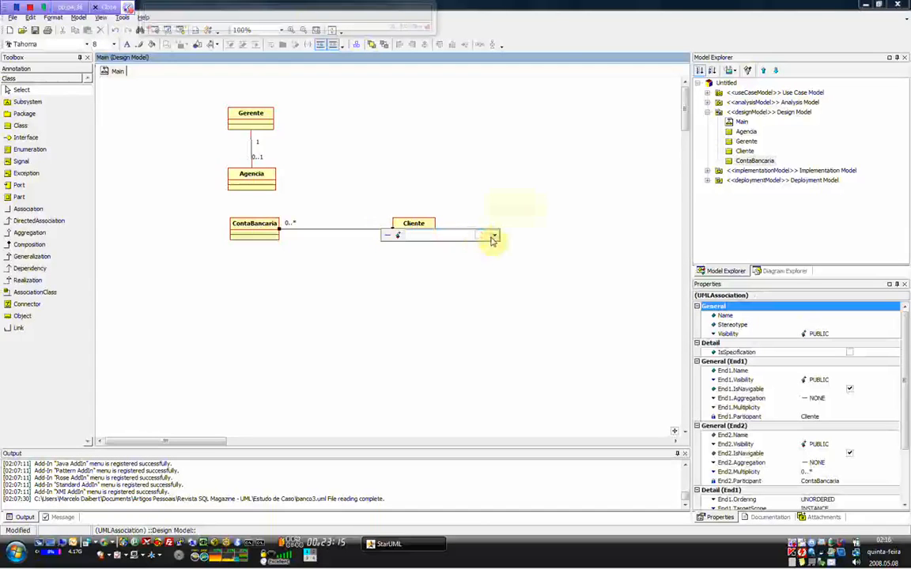
pyautogui.write('1.')
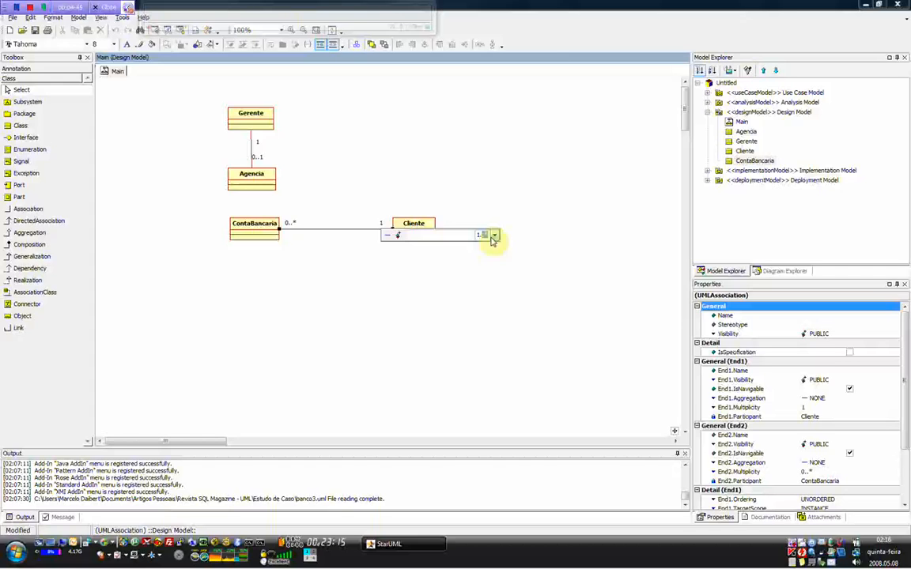
pyautogui.write('.2')
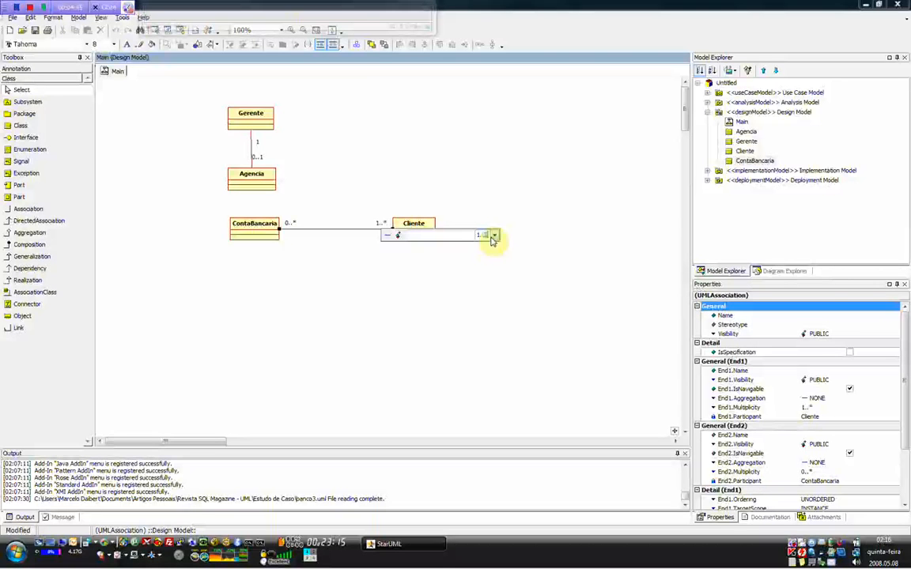
pyautogui.press('Return')
pyautogui.click(411, 231)
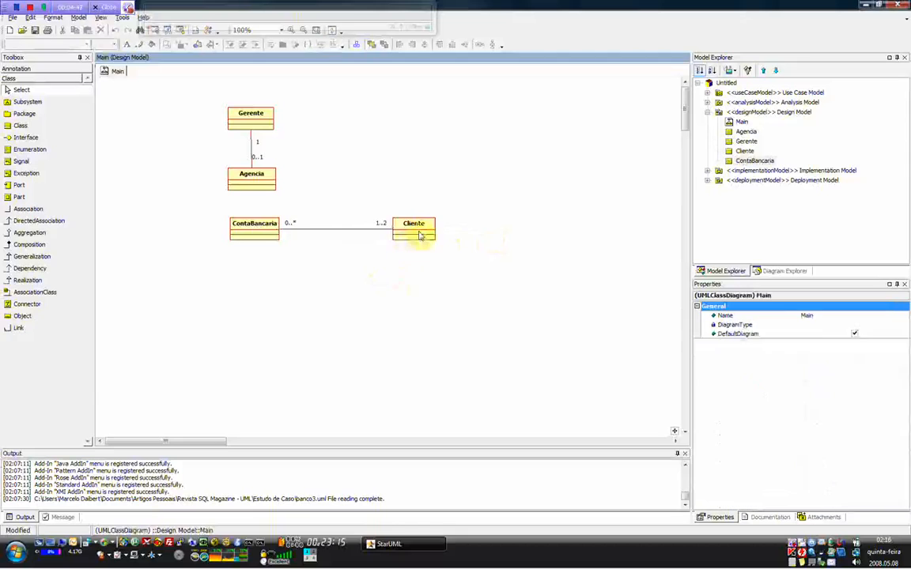
# - Move the Cliente class closer to ContaBancaria to shorten the association between them
pyautogui.click(423, 233)
pyautogui.moveTo(425, 236); pyautogui.dragTo(425, 235)
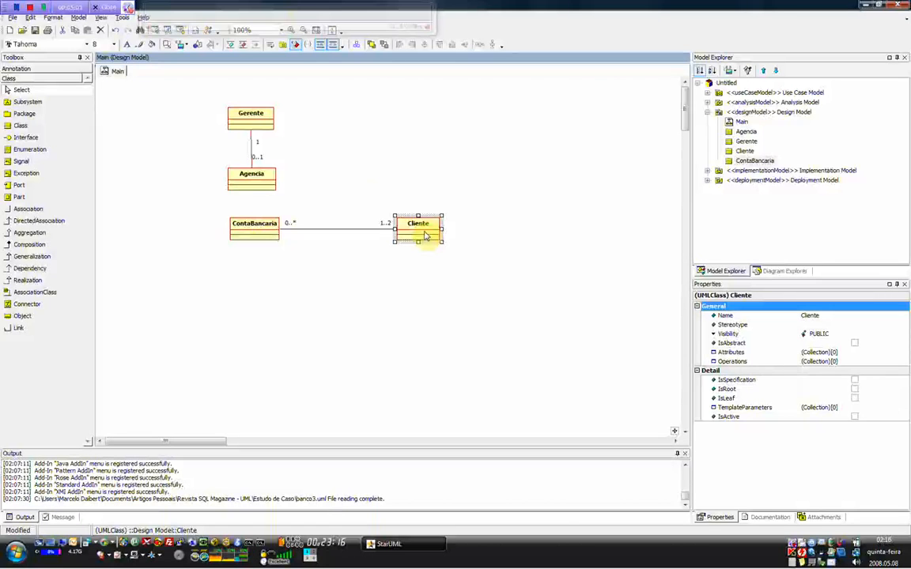
pyautogui.click(388, 258)
pyautogui.moveTo(422, 235); pyautogui.dragTo(385, 238)
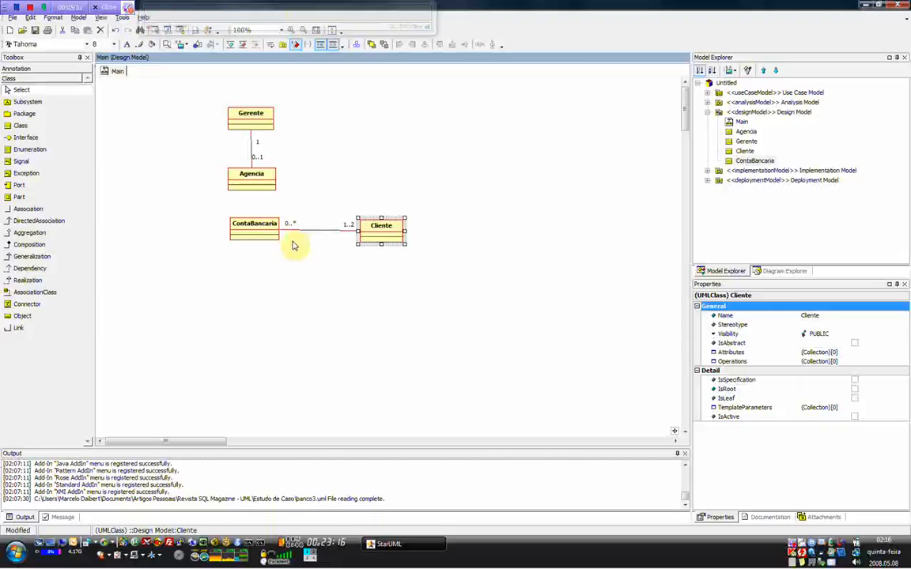
# - Draw an association from Agencia to ContaBancaria with multiplicity 1 at the Agencia end and 0..* at the ContaBancaria end
pyautogui.click(52, 210)
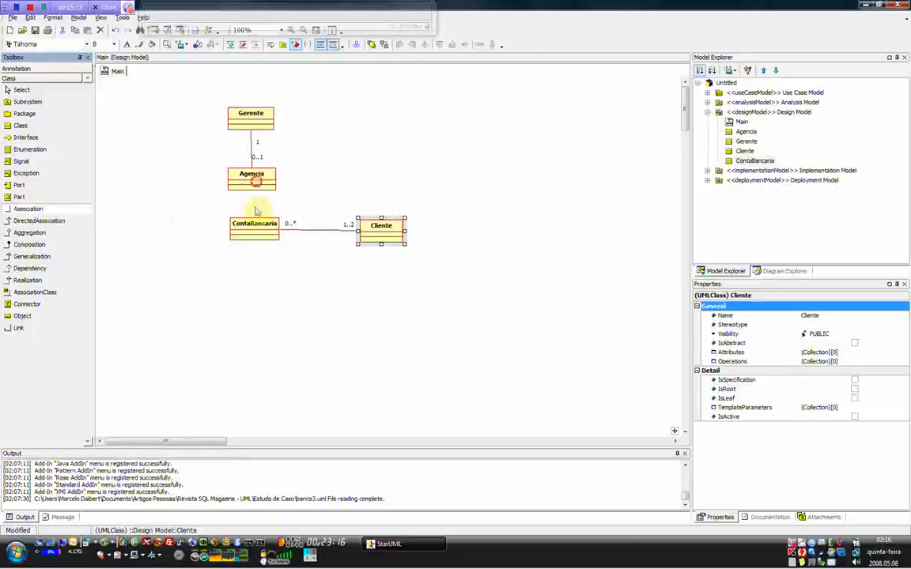
pyautogui.moveTo(250, 181); pyautogui.dragTo(250, 241)
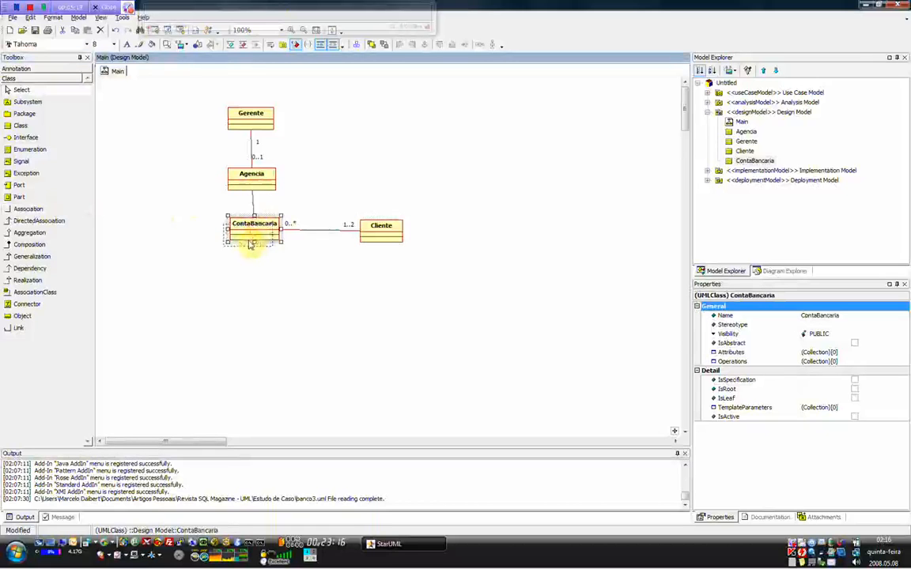
pyautogui.doubleClick(251, 204)
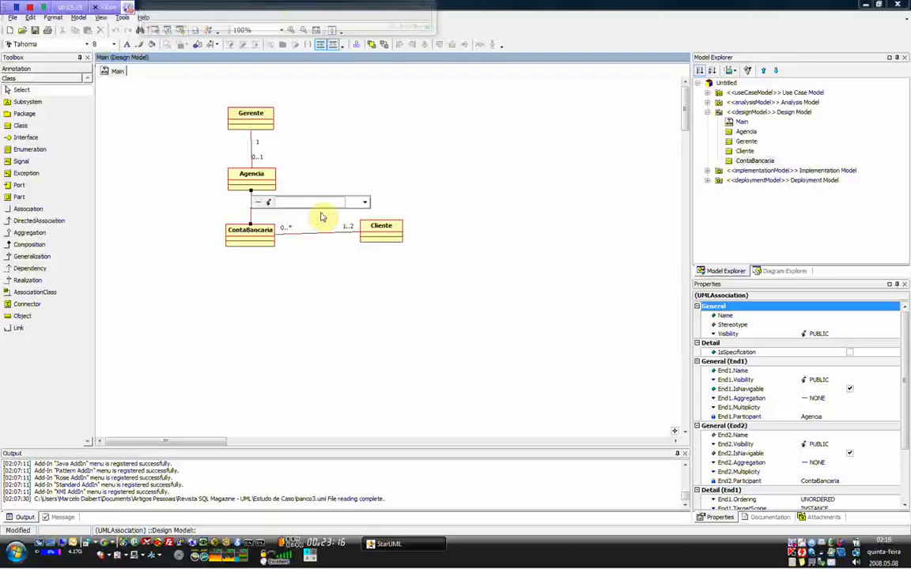
pyautogui.click(365, 202)
pyautogui.click(356, 223)
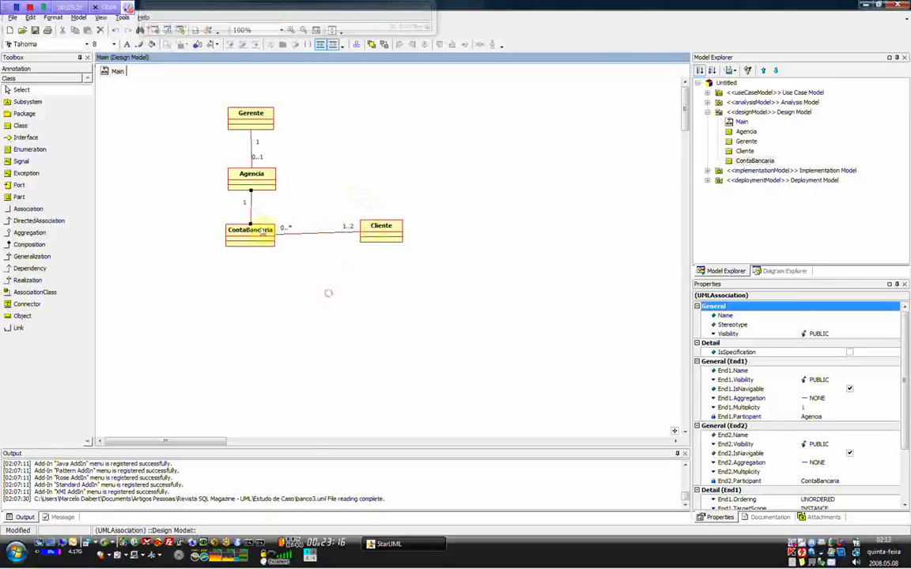
pyautogui.click(325, 295)
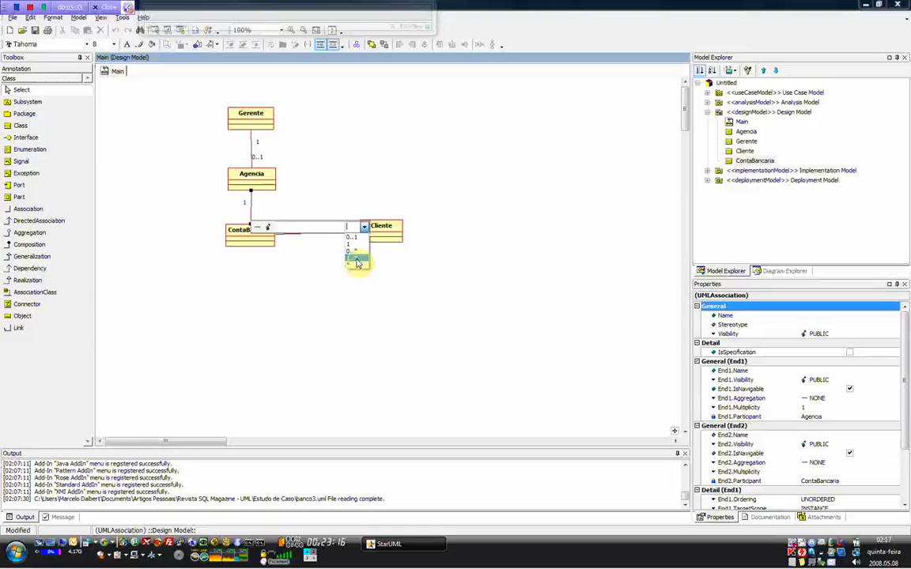
pyautogui.click(355, 259)
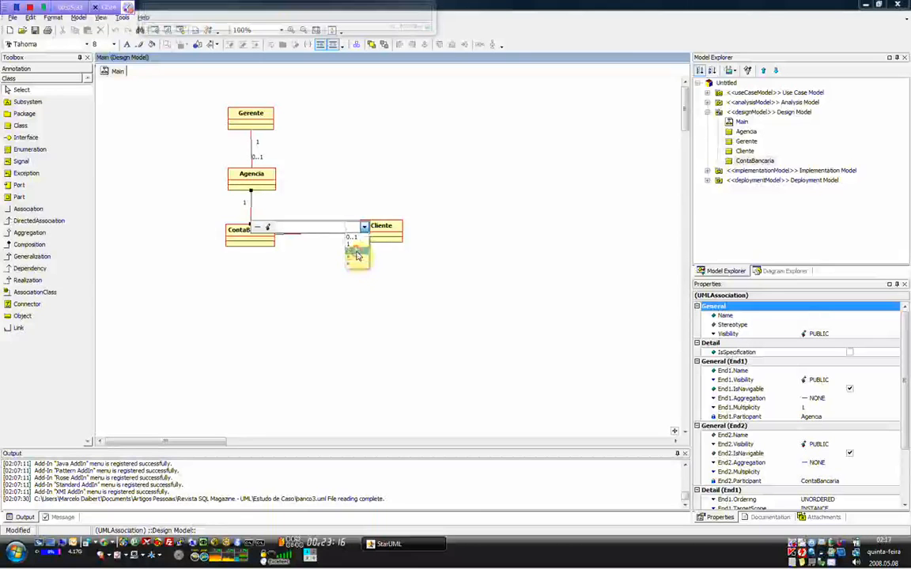
pyautogui.click(325, 305)
# - Move ContaBancaria further below Agencia and bring Cliente down to the same height, slightly closer to it
pyautogui.moveTo(254, 244); pyautogui.dragTo(253, 259)
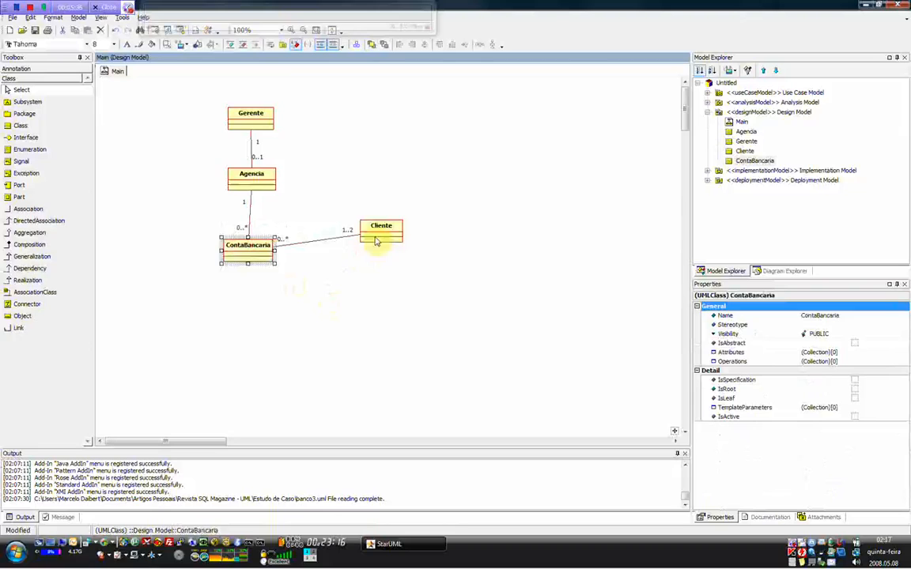
pyautogui.moveTo(381, 235); pyautogui.dragTo(366, 253)
pyautogui.click(379, 286)
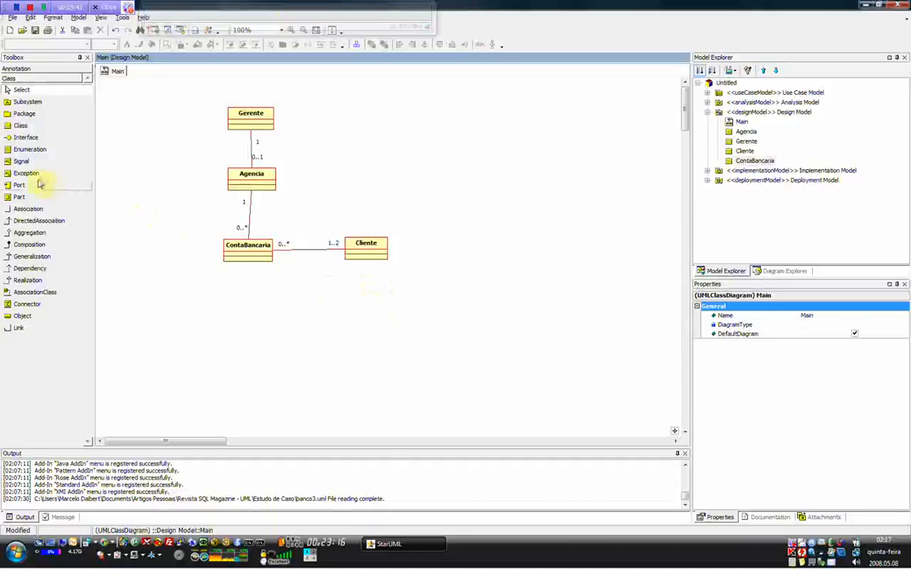
# - Add a class named PessoaFisica below and slightly to the left of Cliente
pyautogui.click(32, 209)
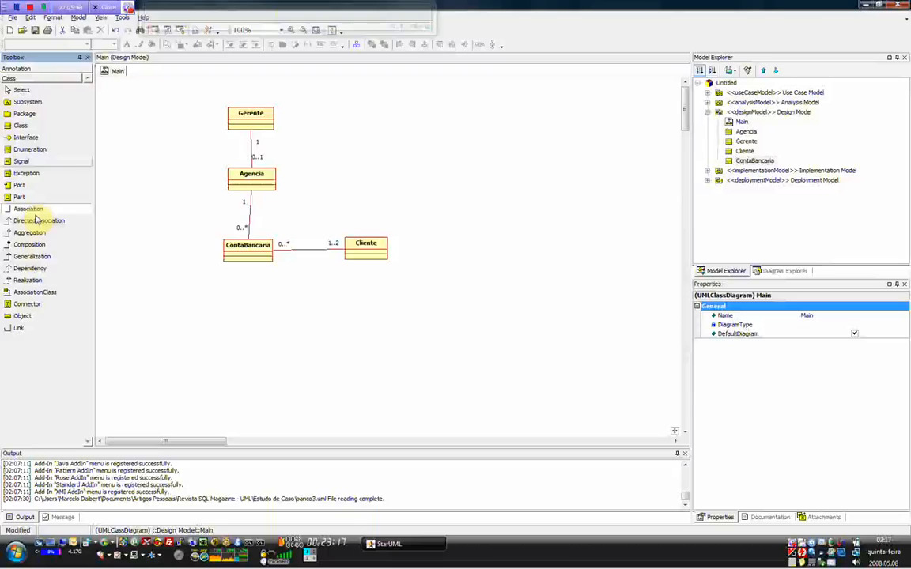
pyautogui.click(25, 126)
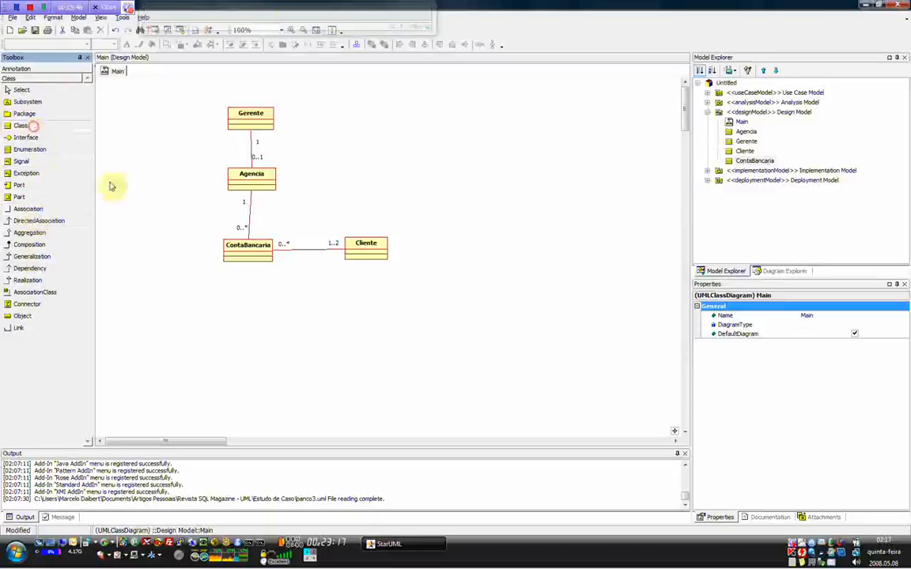
pyautogui.click(314, 308)
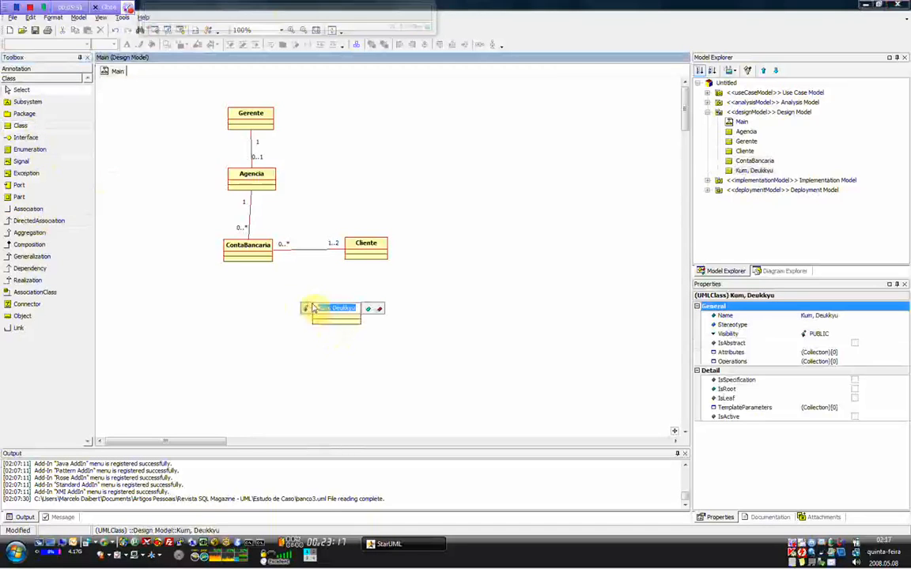
pyautogui.write('PessoaF')
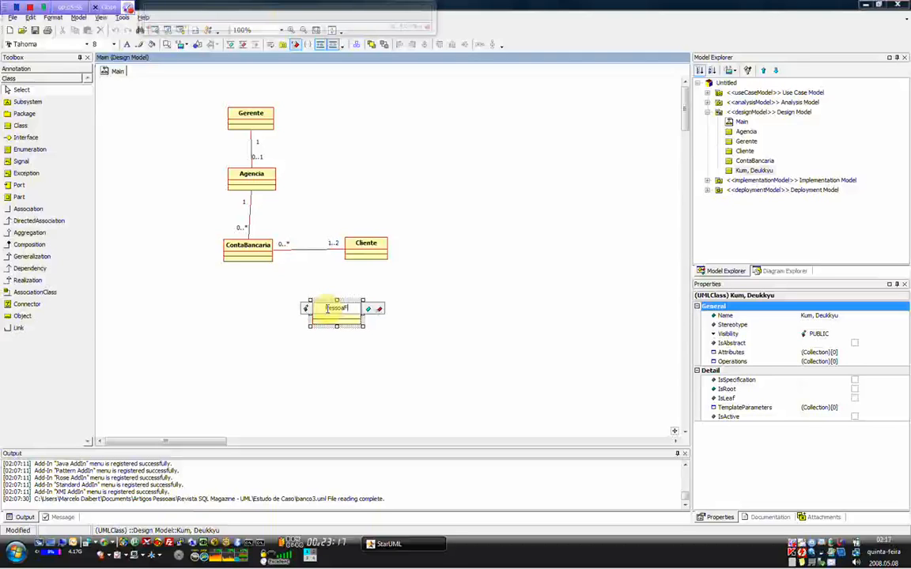
pyautogui.write('isica')
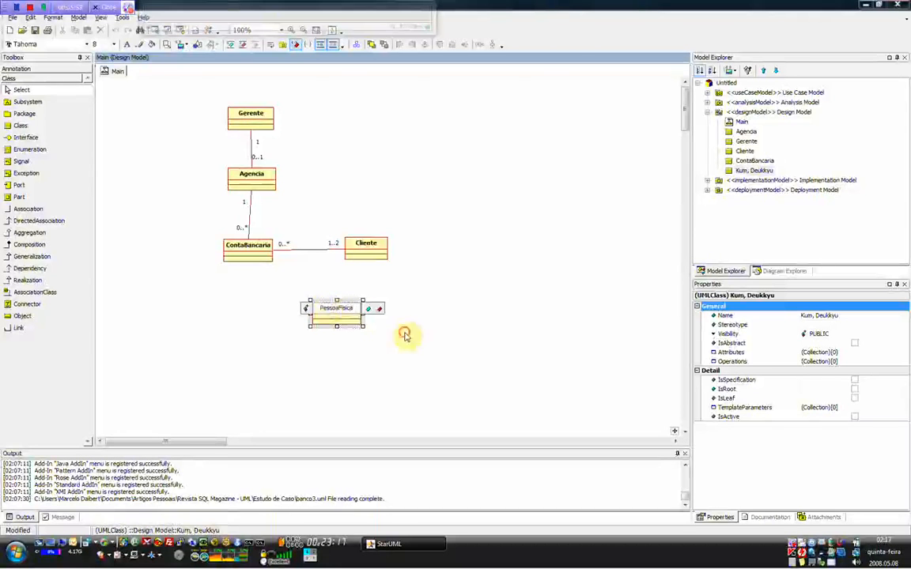
pyautogui.click(141, 134)
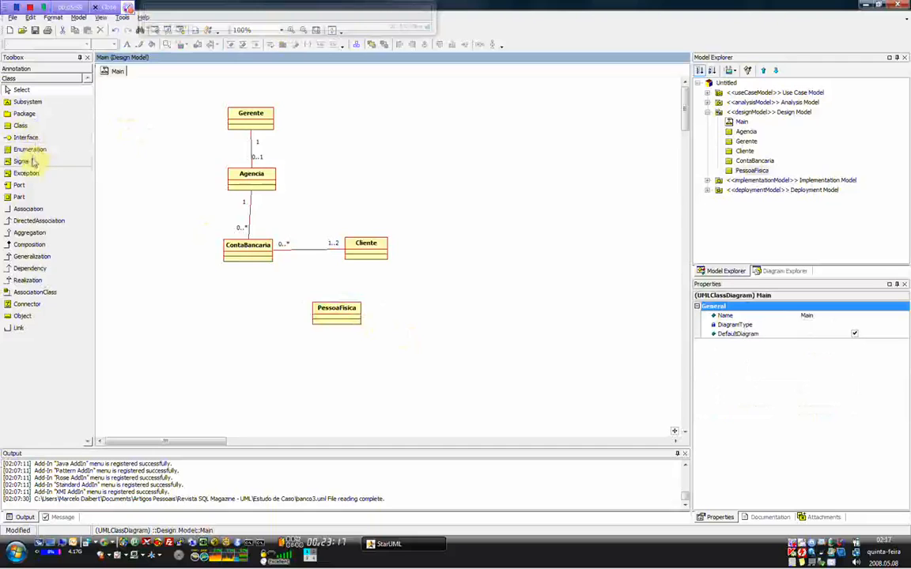
# - Add a class named PessoaJuridica and place it directly to the right of PessoaFisica
pyautogui.click(21, 125)
pyautogui.click(446, 312)
pyautogui.write('PessoaJur')
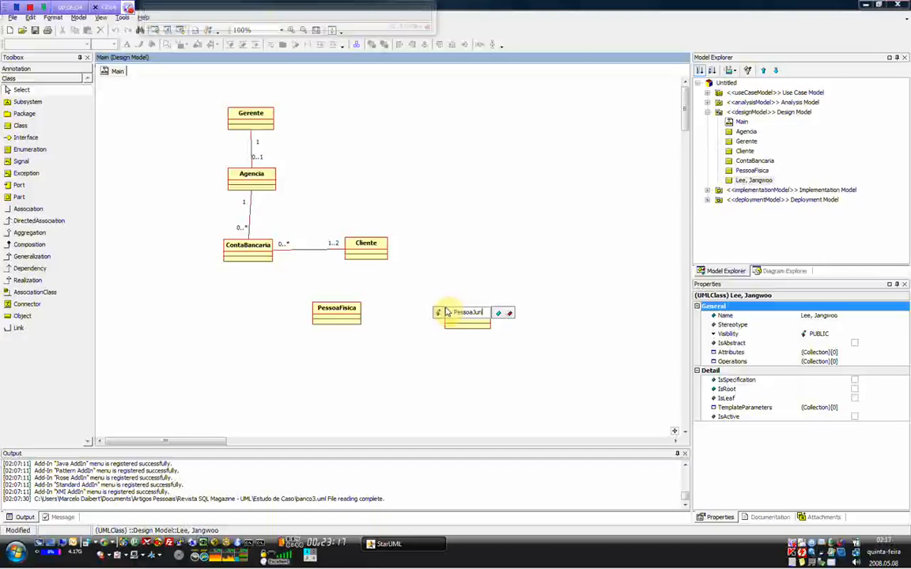
pyautogui.write('id')
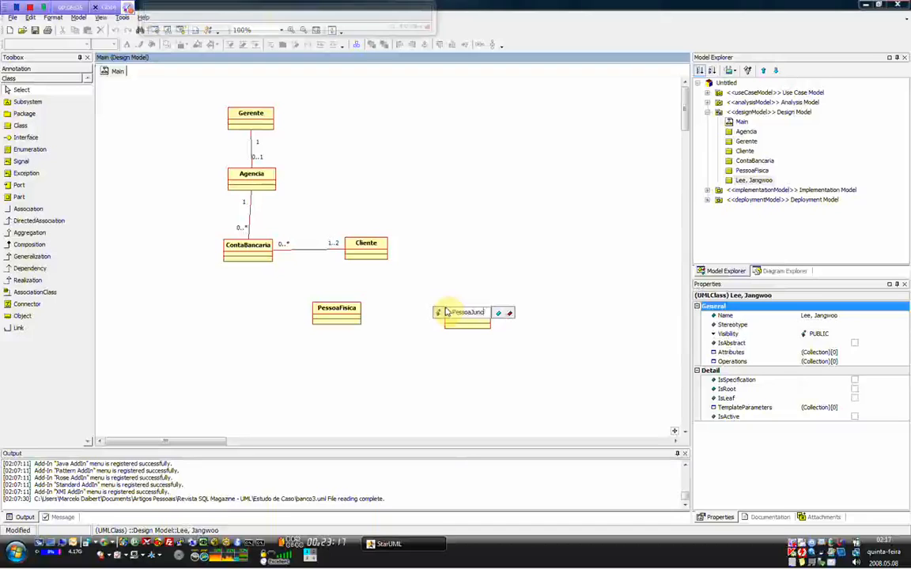
pyautogui.write('ica')
pyautogui.click(459, 266)
pyautogui.moveTo(468, 317); pyautogui.dragTo(399, 315)
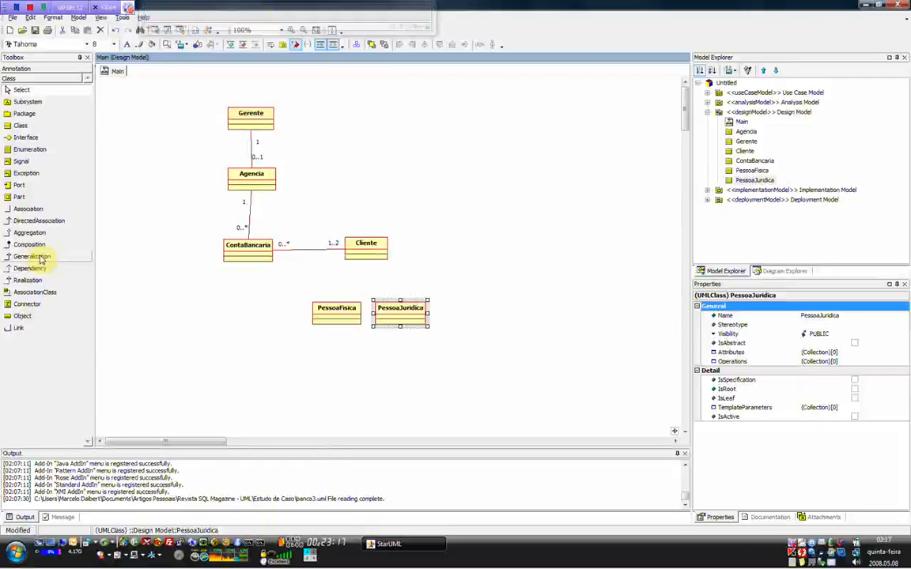
# - Draw generalizations from PessoaJuridica and PessoaFisica up to the Cliente class
pyautogui.click(42, 259)
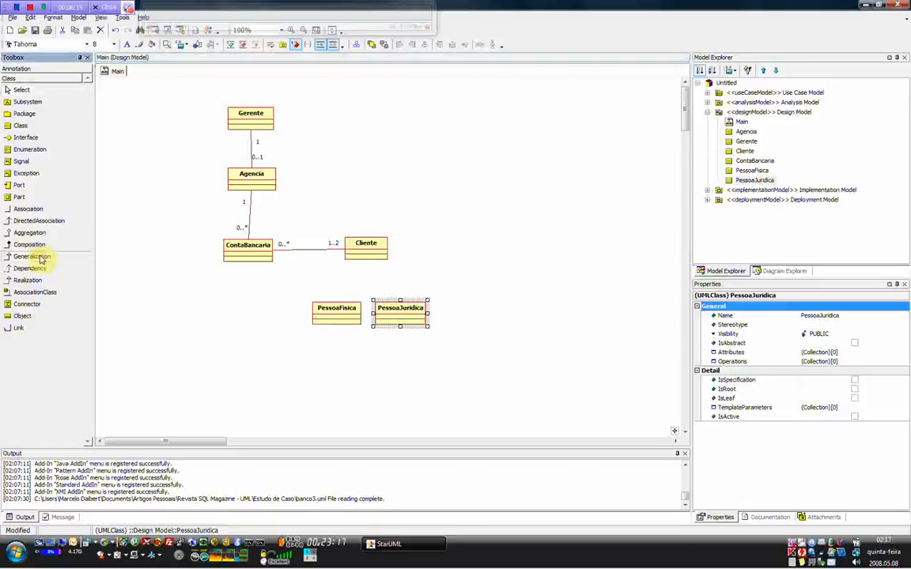
pyautogui.moveTo(398, 315); pyautogui.dragTo(367, 250)
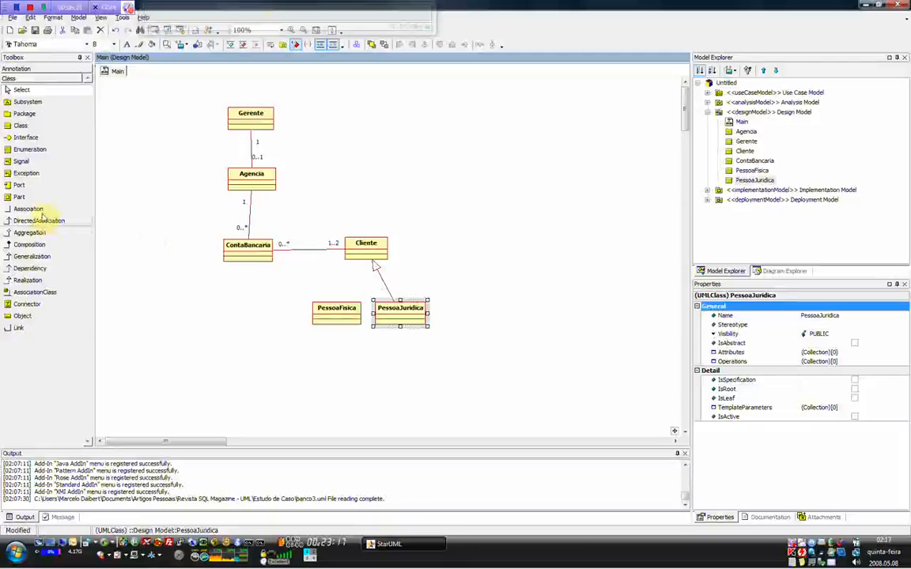
pyautogui.click(40, 257)
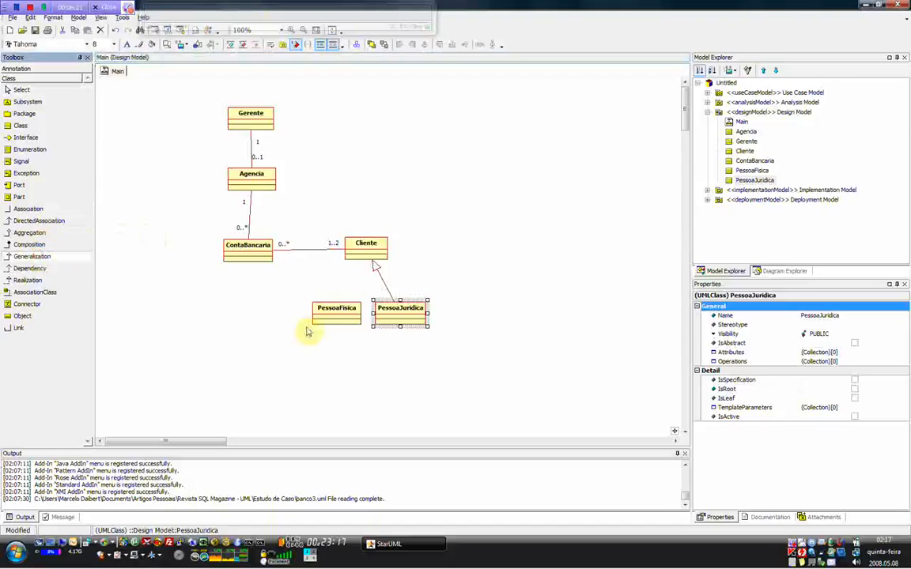
pyautogui.moveTo(328, 310); pyautogui.dragTo(368, 262)
pyautogui.click(374, 360)
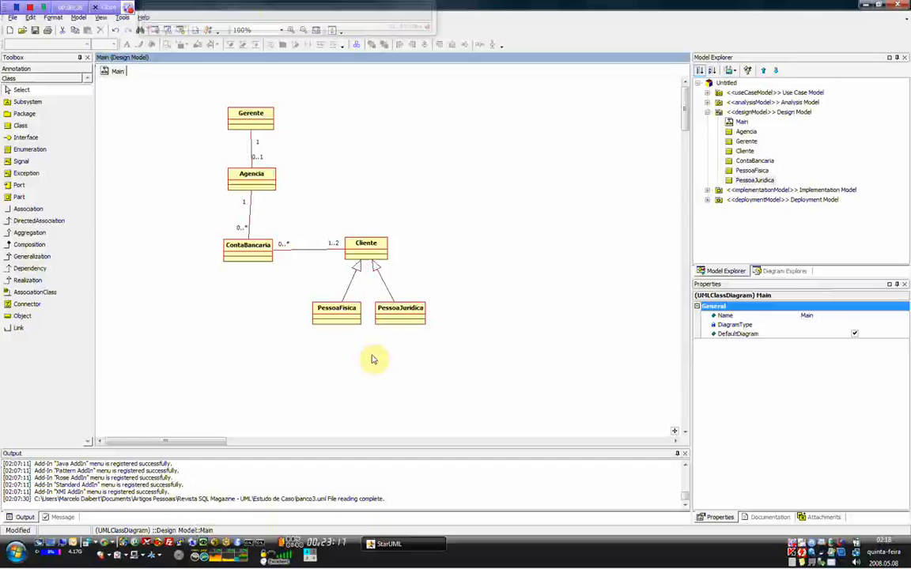
# - Add a class named Poupanca to the lower left of ContaBancaria
pyautogui.click(22, 125)
pyautogui.click(159, 311)
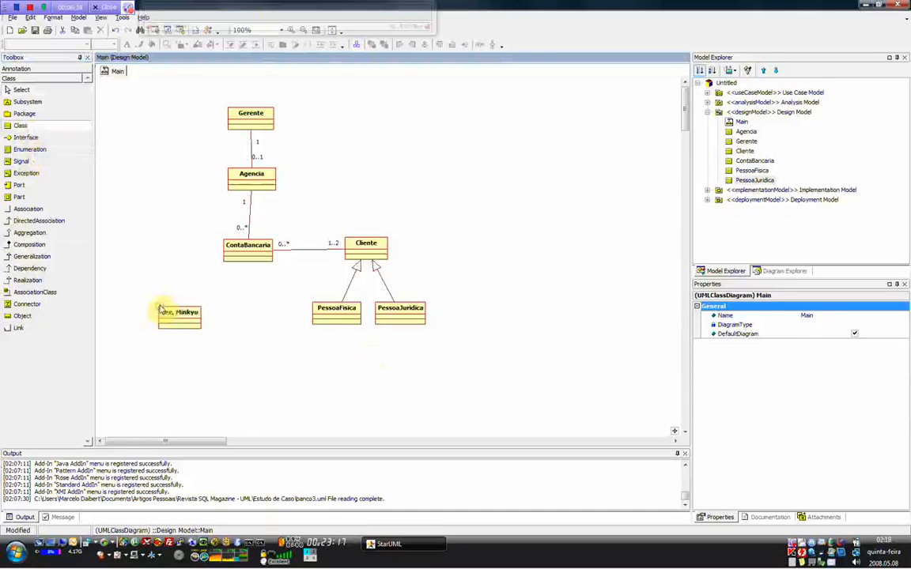
pyautogui.write('Poupanca')
pyautogui.press('Return')
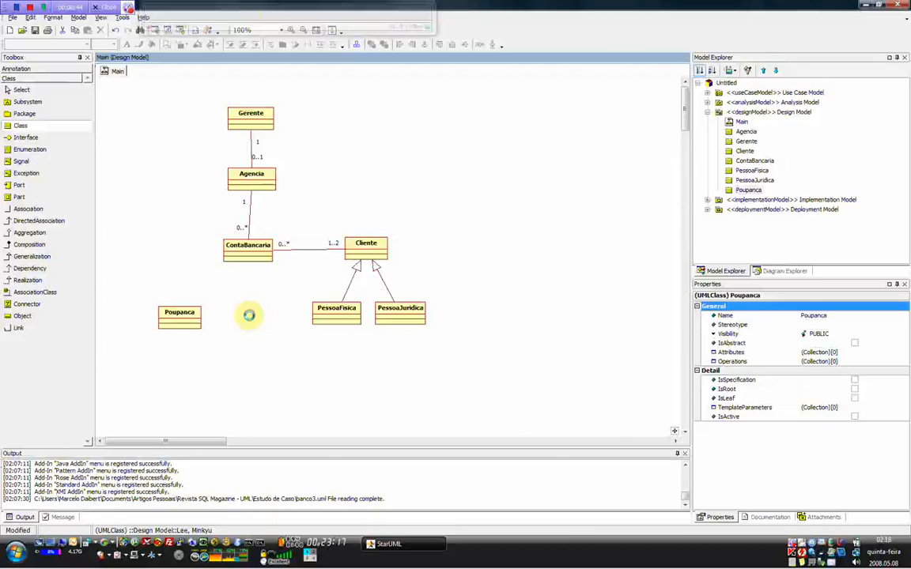
# - Add a class named Correte below ContaBancaria and move Poupanca right, next to it
pyautogui.click(248, 315)
pyautogui.write('Con')
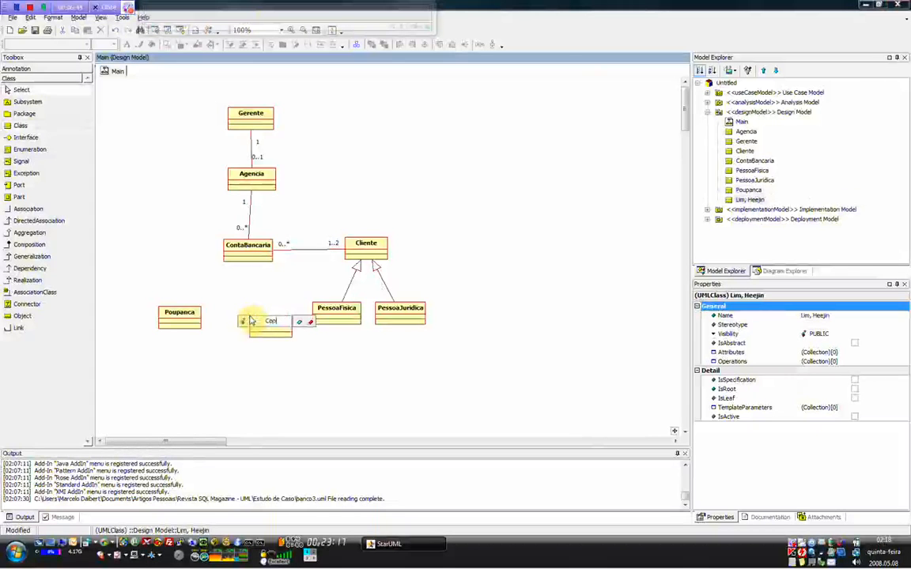
pyautogui.write('taCorrente')
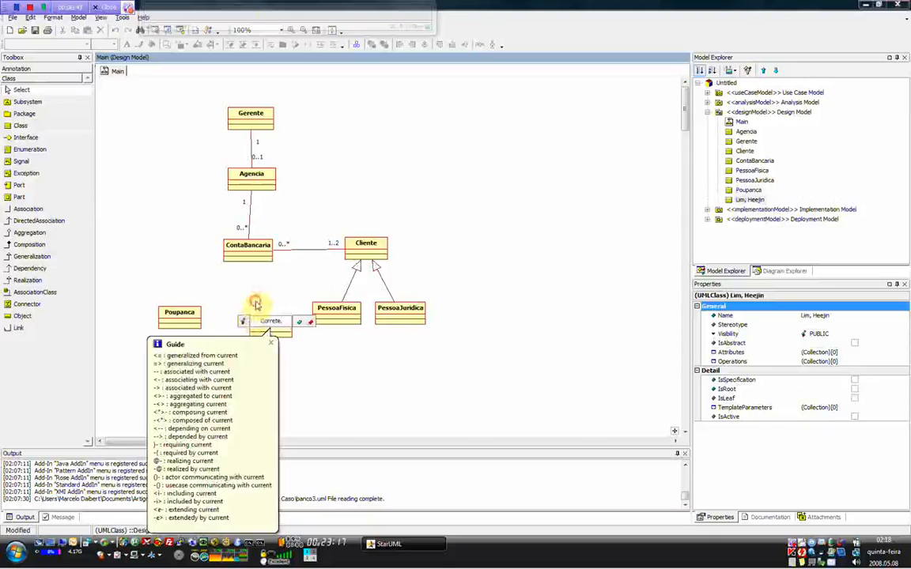
pyautogui.press('Return')
pyautogui.moveTo(180, 312); pyautogui.dragTo(204, 312)
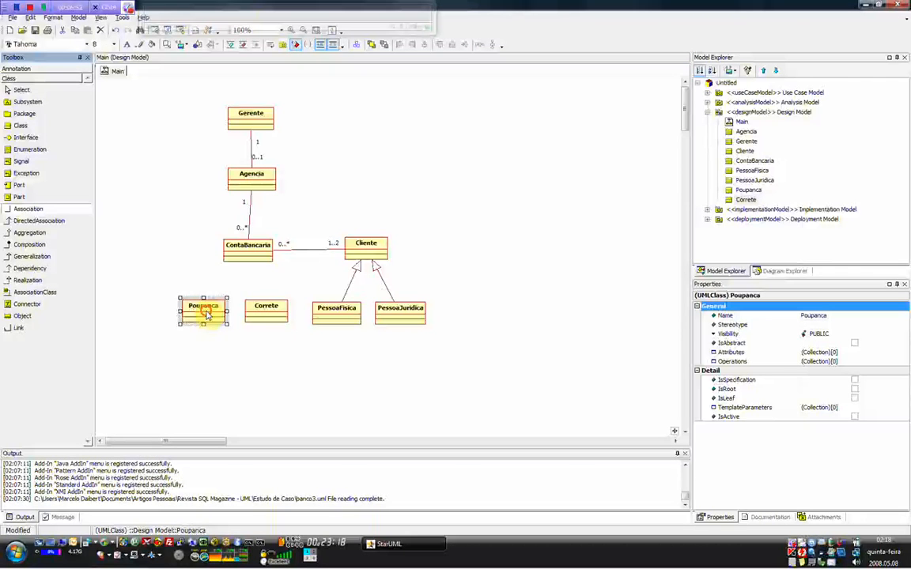
pyautogui.moveTo(207, 313); pyautogui.dragTo(243, 257)
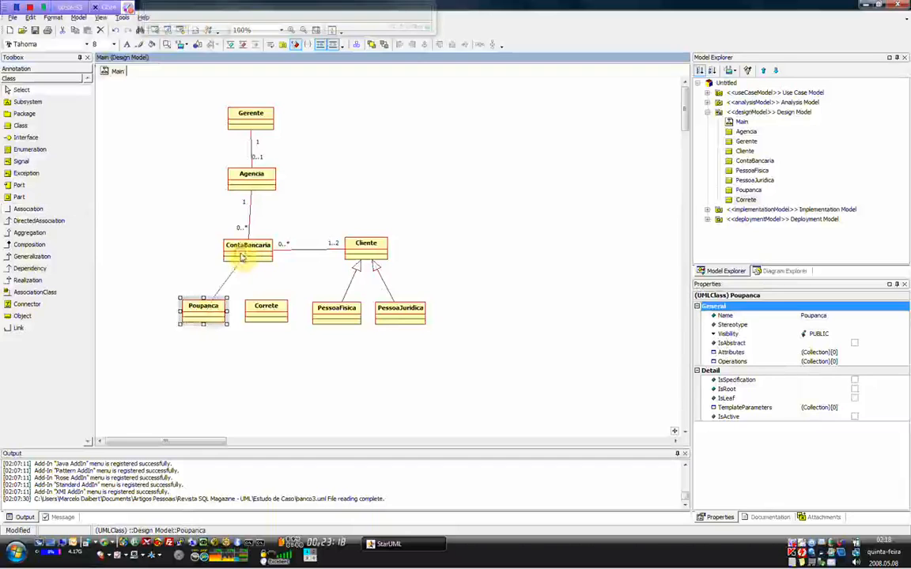
pyautogui.click(233, 276)
pyautogui.press('Delete')
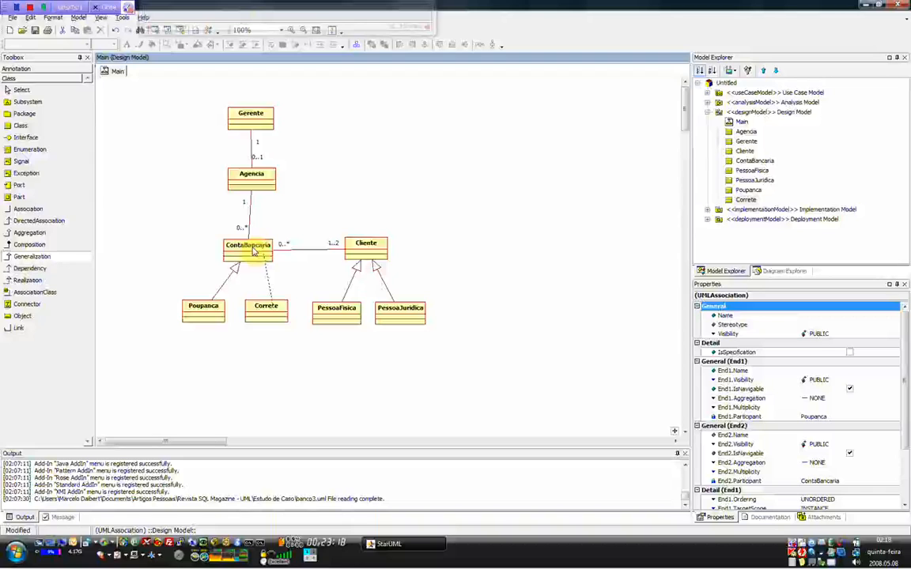
# - Draw generalizations from Poupanca and Correte up to the ContaBancaria class
pyautogui.click(253, 252)
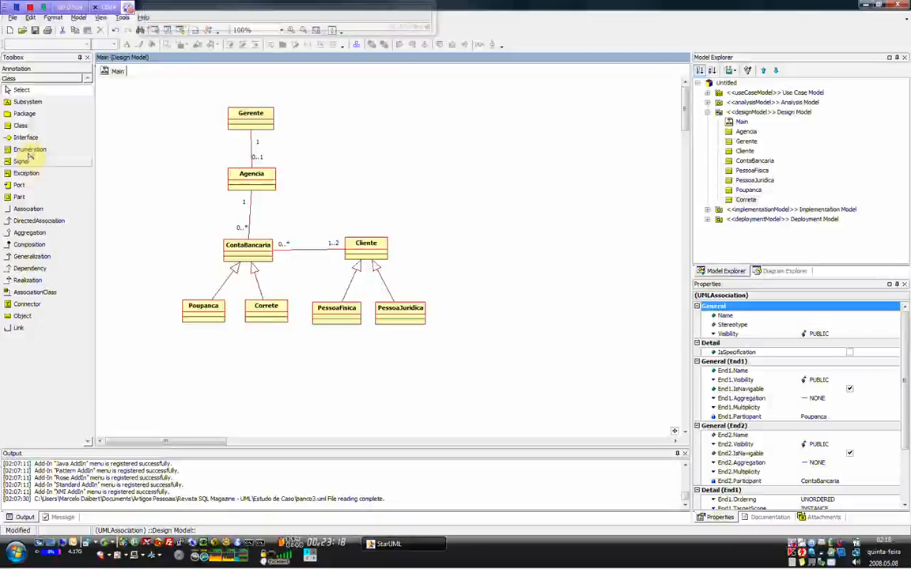
# - Add a class named Especial below the Correte class
pyautogui.click(29, 127)
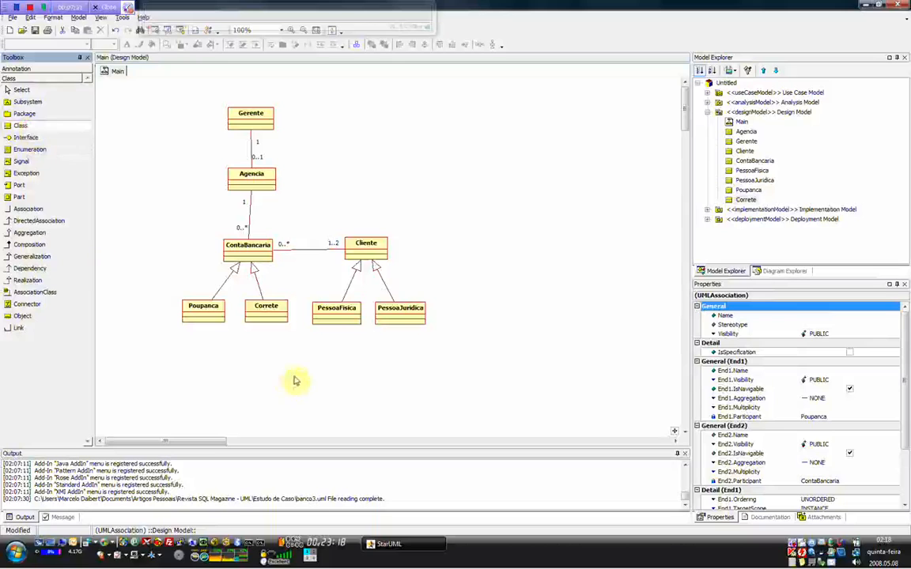
pyautogui.click(246, 362)
pyautogui.write('Especial')
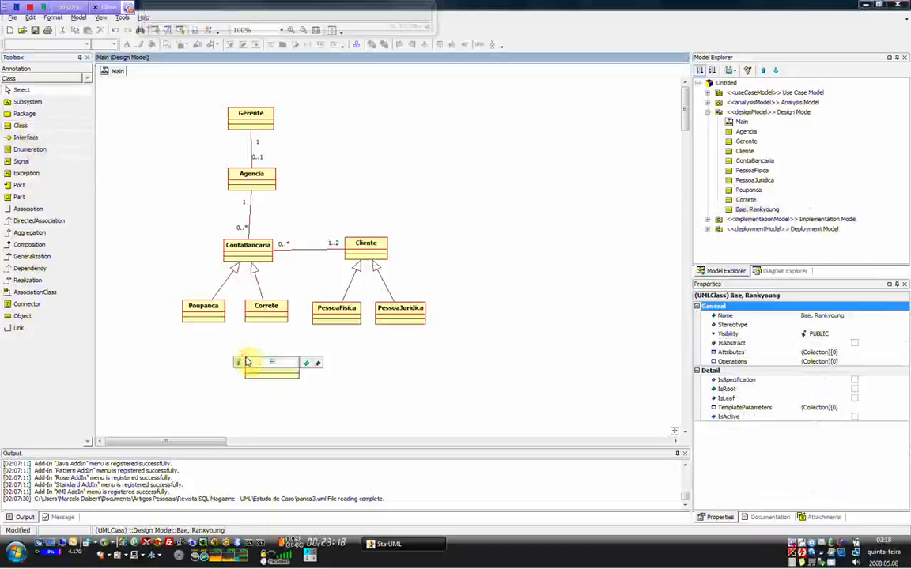
pyautogui.press('Return')
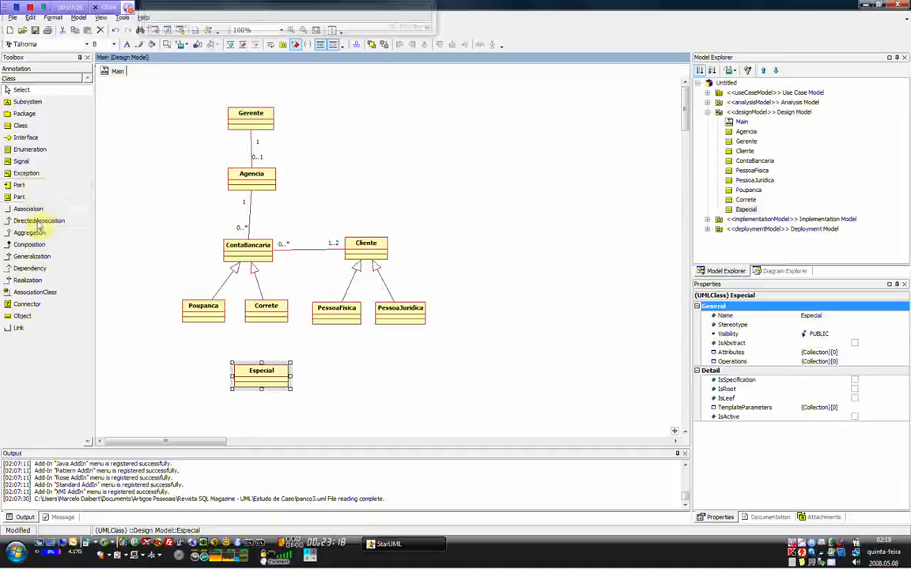
# - Draw a generalization from Especial up to Correte and move Especial directly beneath its parent class
pyautogui.click(32, 256)
pyautogui.moveTo(261, 375); pyautogui.dragTo(266, 312)
pyautogui.click(335, 377)
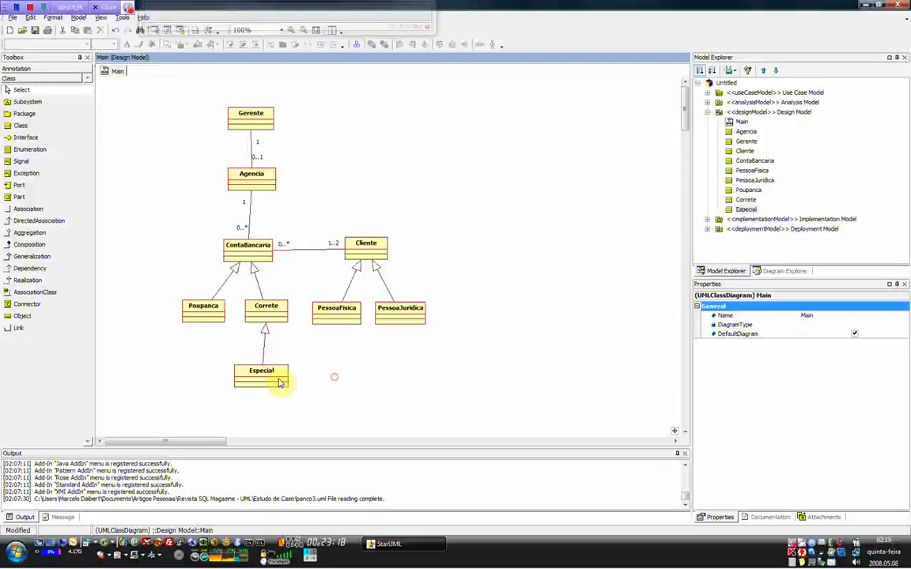
pyautogui.click(277, 380)
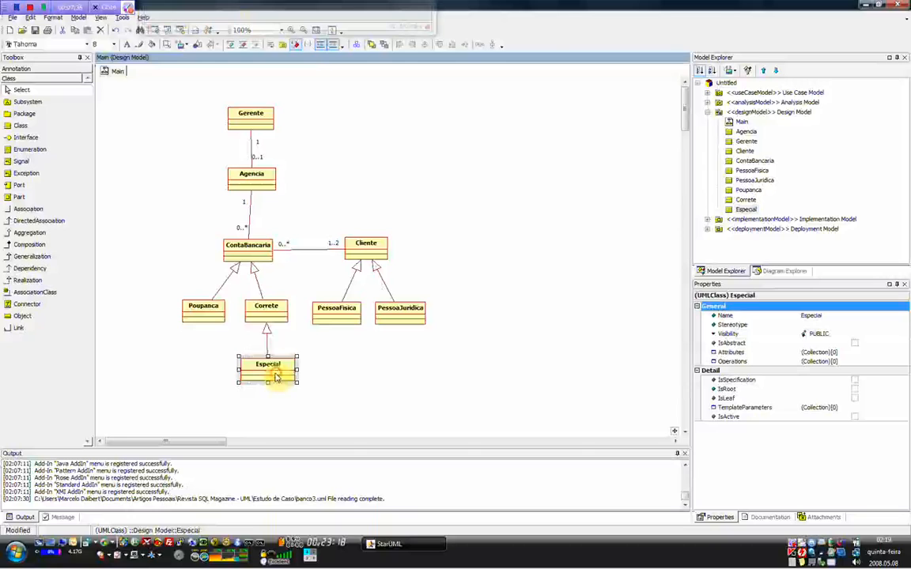
# - Rename the Correte class as Corrente
pyautogui.click(267, 313)
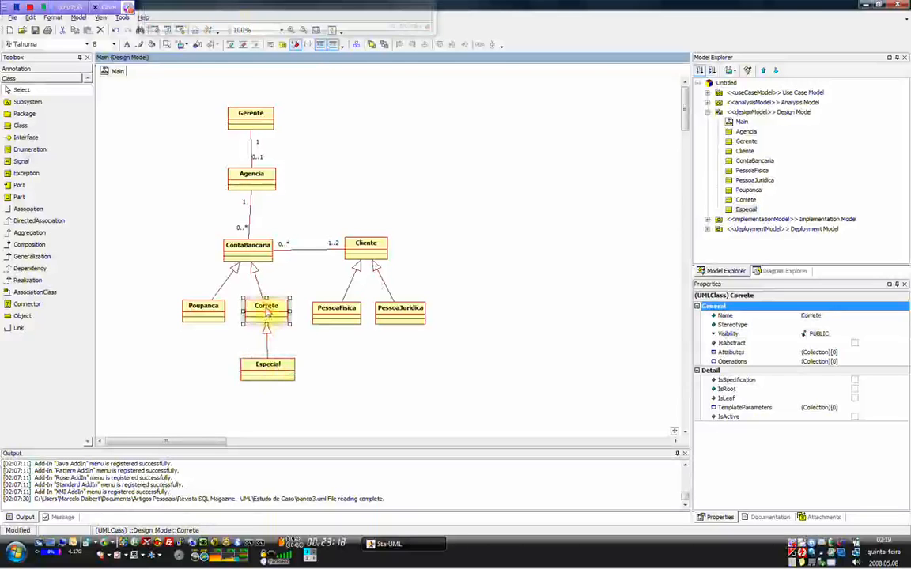
pyautogui.doubleClick(267, 309)
pyautogui.write('Corrente')
pyautogui.press('Return')
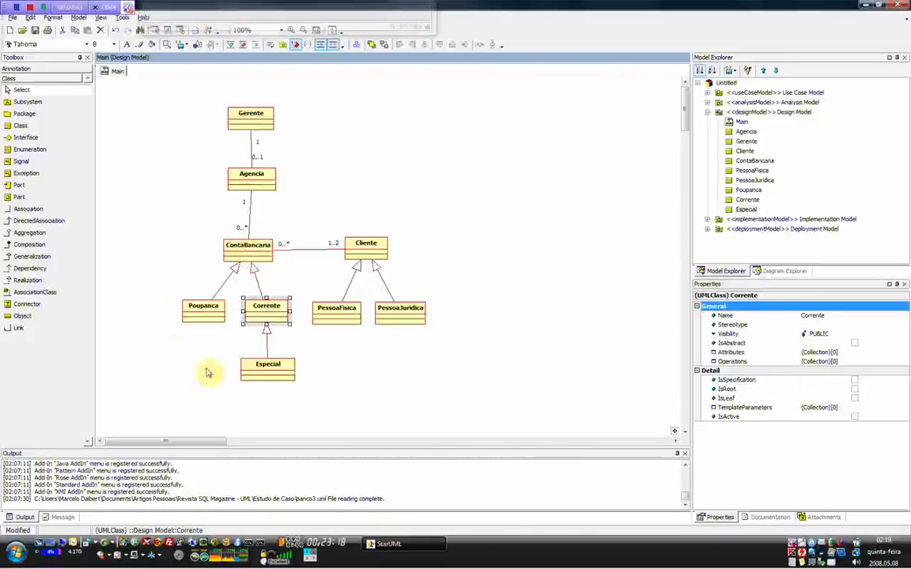
pyautogui.click(399, 407)
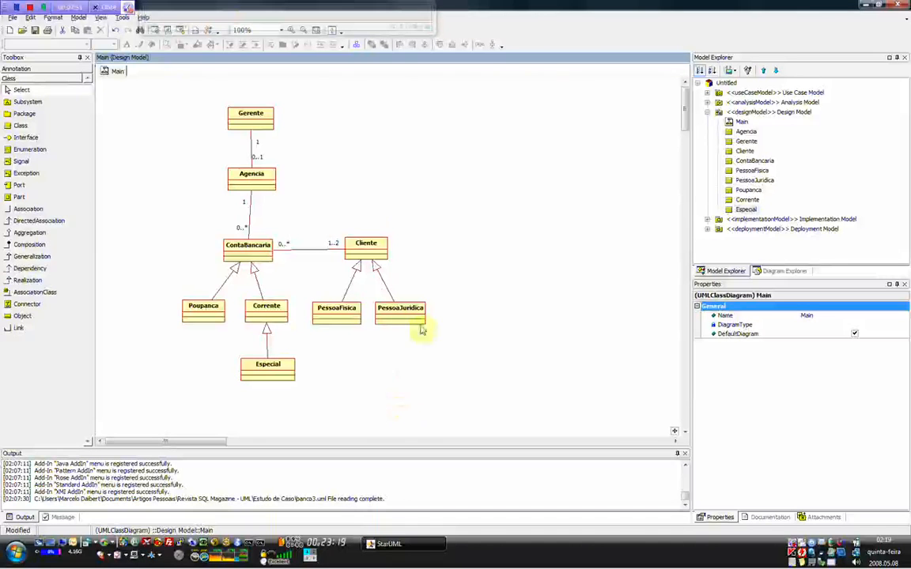
# - Move Cliente, PessoaJuridica and PessoaFisica a little to the right, away from the account classes
pyautogui.click(388, 255)
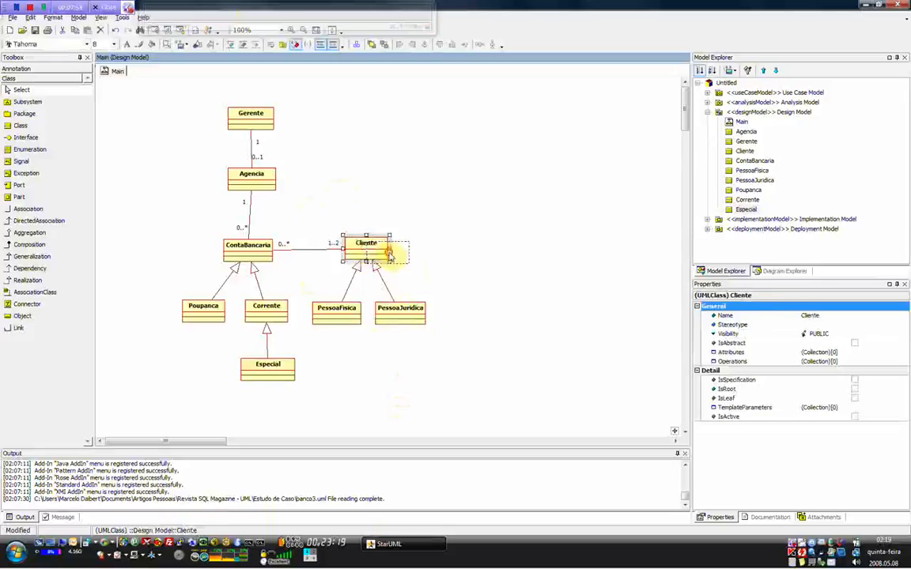
pyautogui.moveTo(368, 251); pyautogui.dragTo(389, 255)
pyautogui.moveTo(400, 311); pyautogui.dragTo(441, 319)
pyautogui.moveTo(337, 312); pyautogui.dragTo(377, 322)
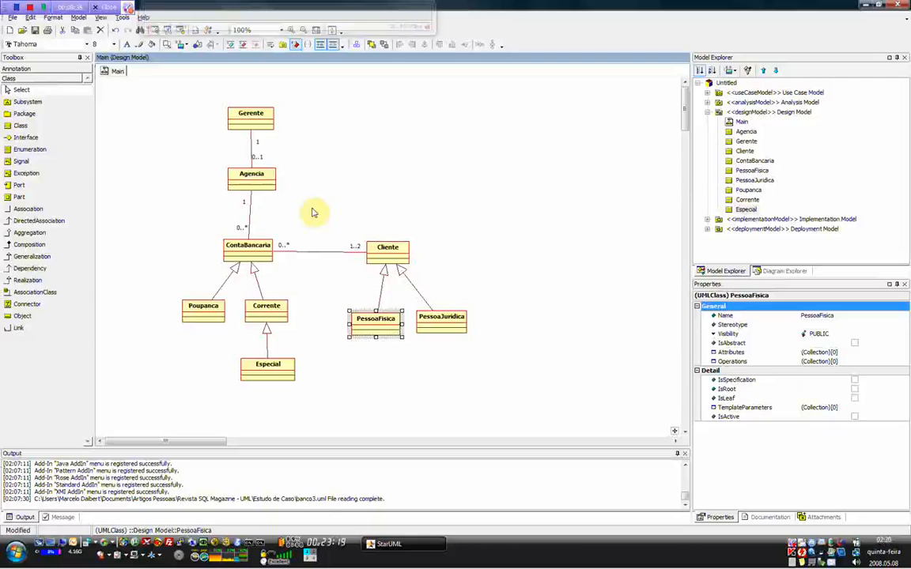
# - Add a class named Cartao above the middle of the association between ContaBancaria and Cliente
pyautogui.click(15, 124)
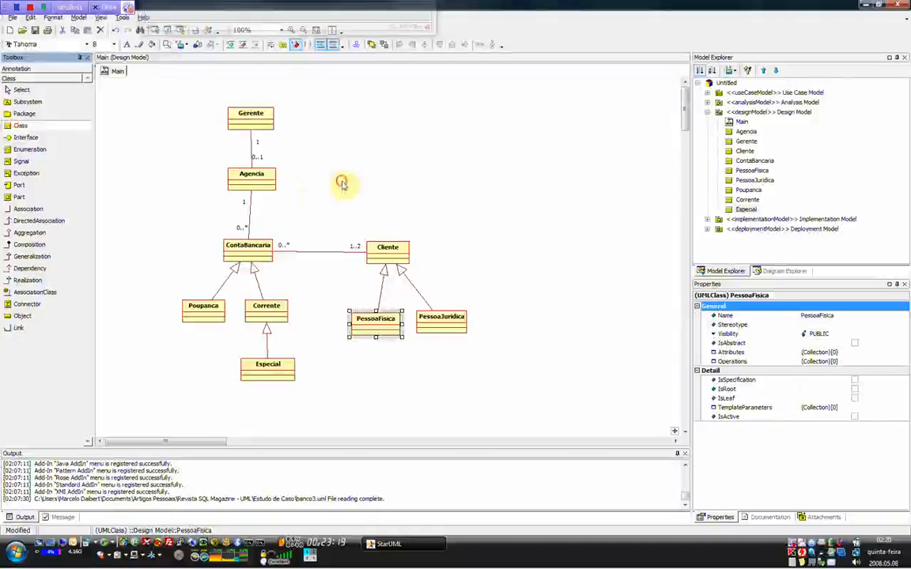
pyautogui.click(342, 182)
pyautogui.write('Cartao')
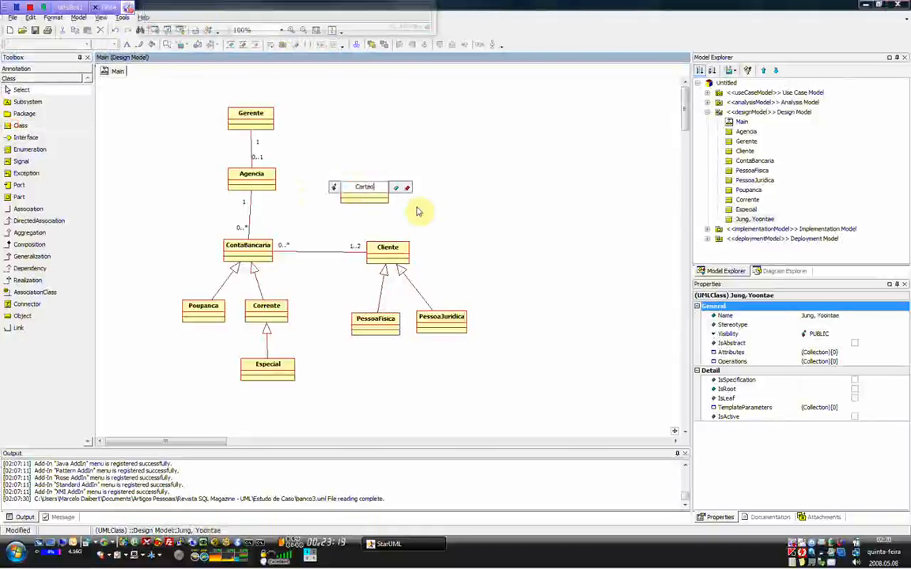
pyautogui.click(417, 206)
pyautogui.moveTo(369, 192); pyautogui.dragTo(348, 198)
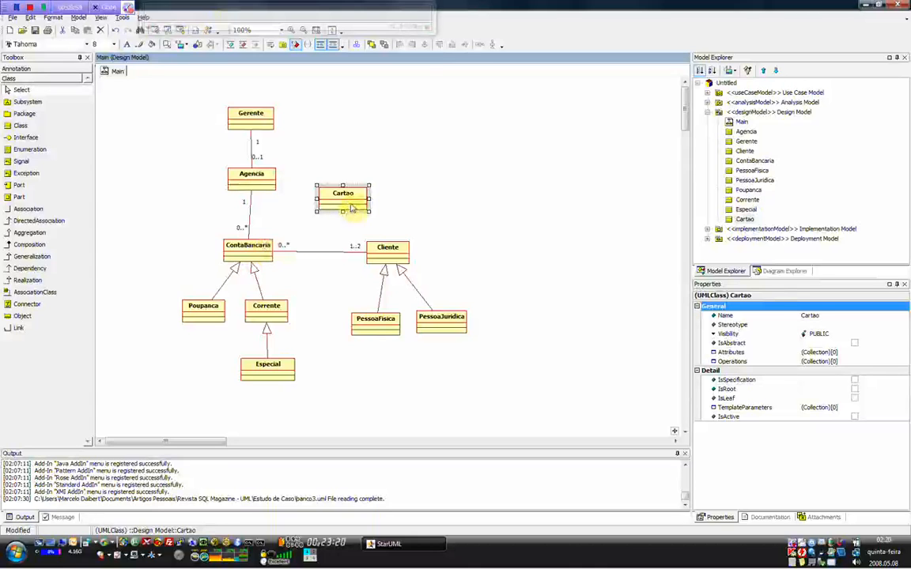
# - Shift Cliente and its two subclasses further right and move Cartao below the ContaBancaria–Cliente association
pyautogui.moveTo(346, 225); pyautogui.dragTo(449, 328)
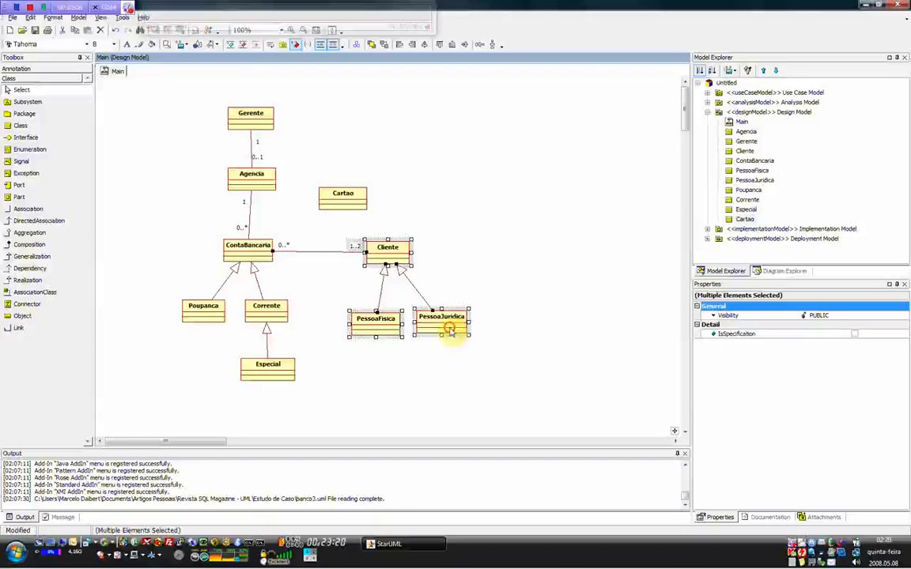
pyautogui.moveTo(449, 332); pyautogui.dragTo(514, 338)
pyautogui.moveTo(354, 203); pyautogui.dragTo(355, 323)
pyautogui.click(349, 197)
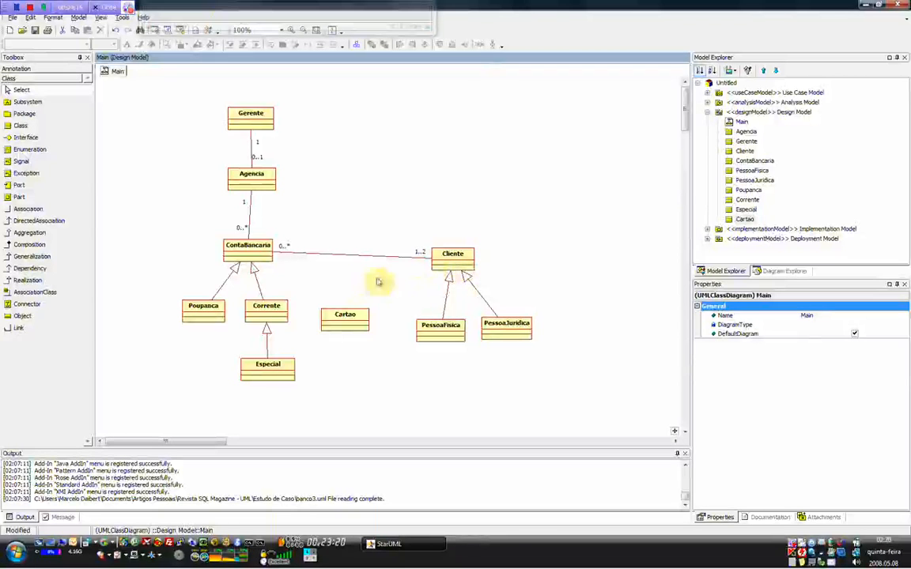
pyautogui.click(346, 324)
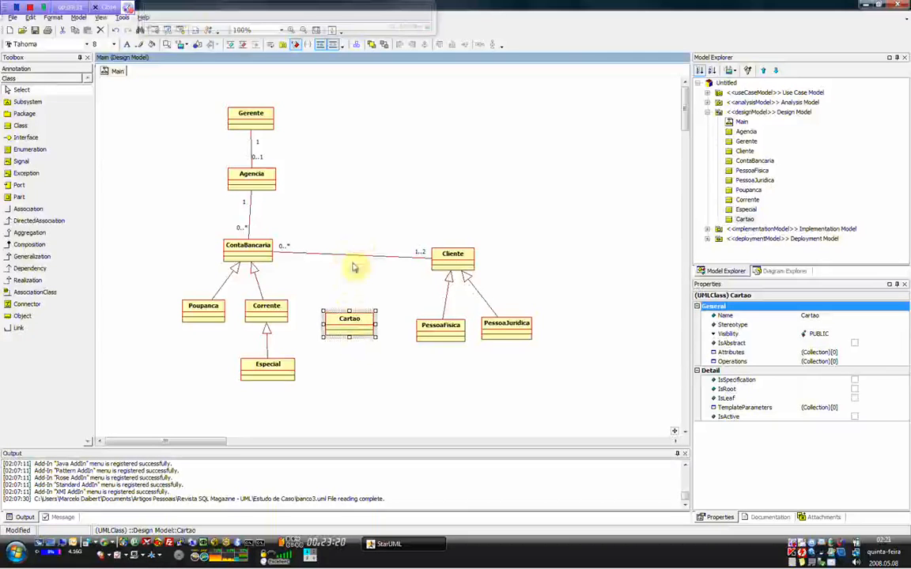
pyautogui.click(353, 298)
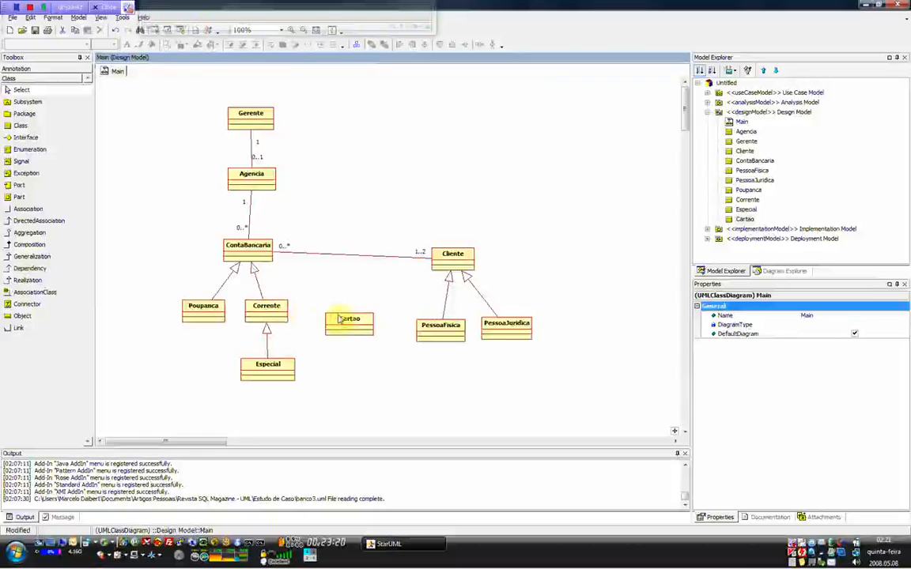
# - Attach Cartao as the association class of the ContaBancaria–Cliente association and move it closer to the line
pyautogui.click(56, 294)
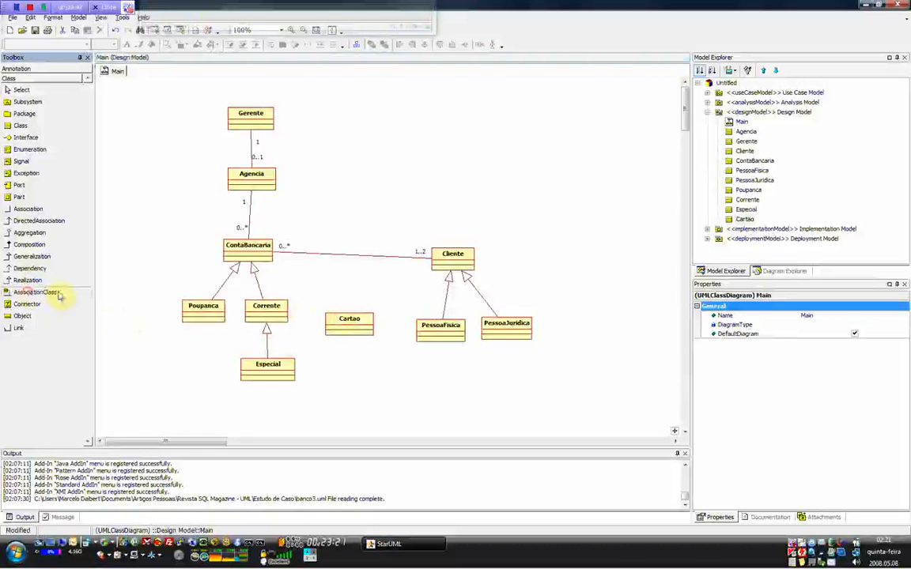
pyautogui.moveTo(351, 256); pyautogui.dragTo(349, 318)
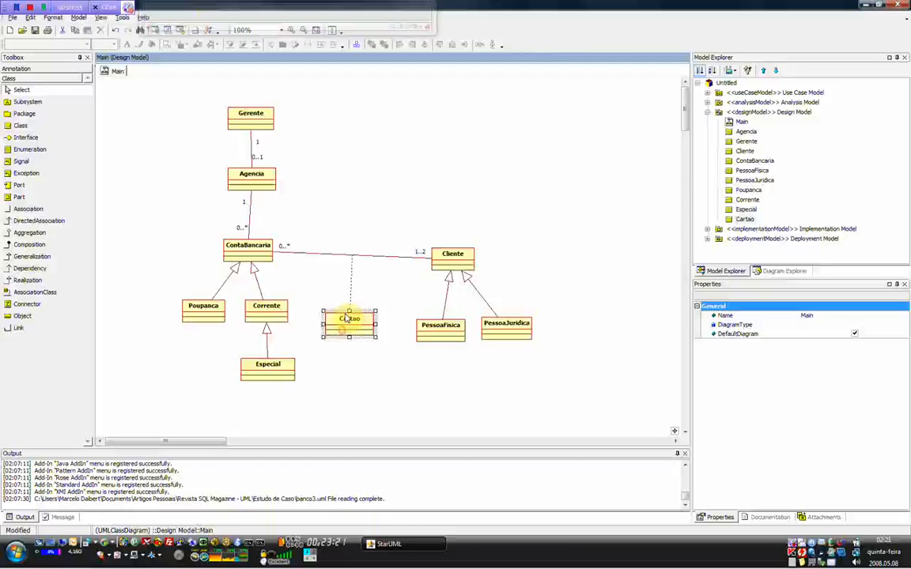
pyautogui.click(361, 238)
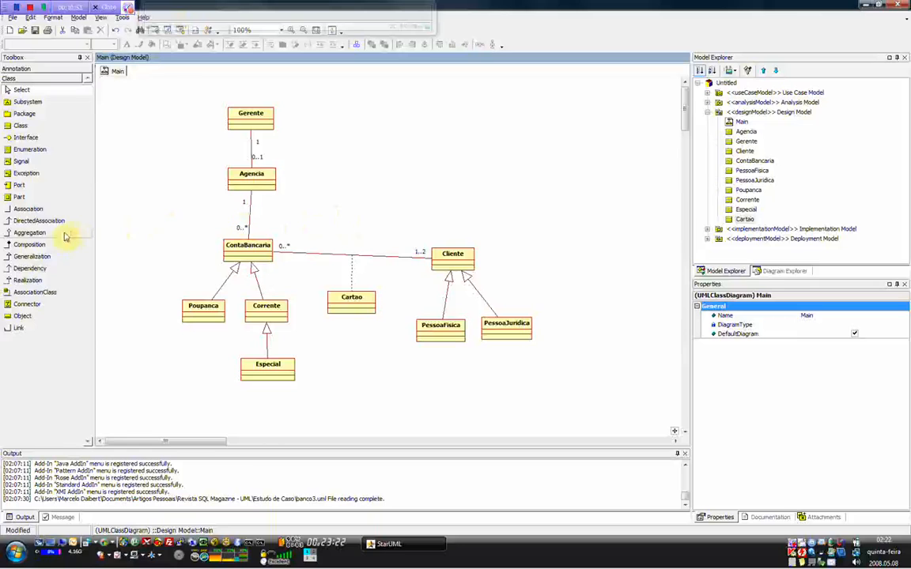
# - Add a class named Movimentacao to the upper left of ContaBancaria
pyautogui.click(49, 125)
pyautogui.click(135, 219)
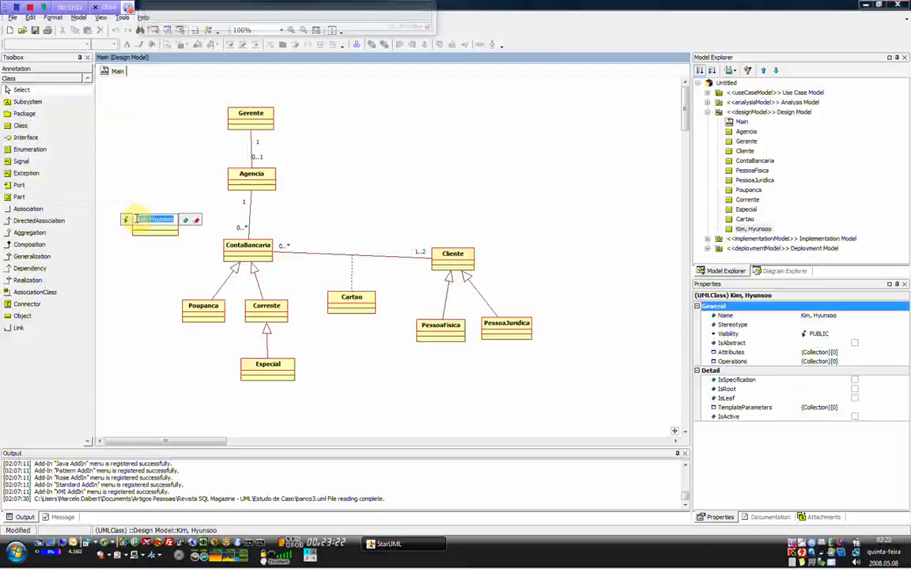
pyautogui.write('Movimentacao')
pyautogui.press('Return')
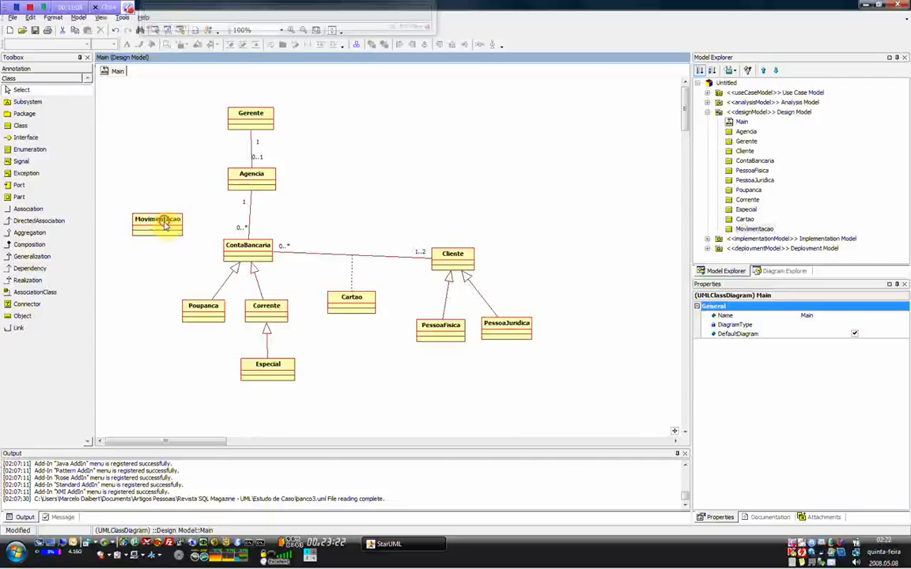
pyautogui.click(163, 224)
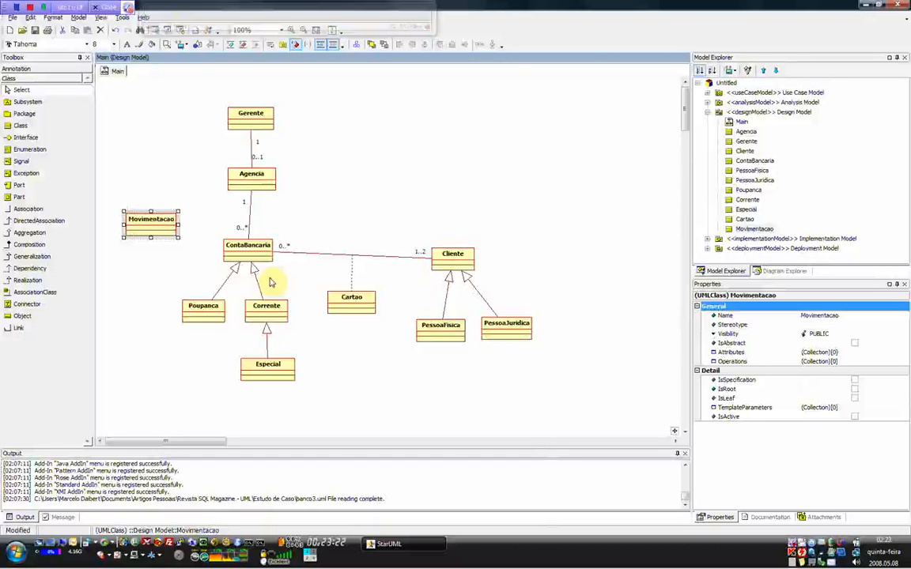
# - Draw a composition from Movimentacao to ContaBancaria as the whole, and move Movimentacao slightly further left
pyautogui.click(22, 245)
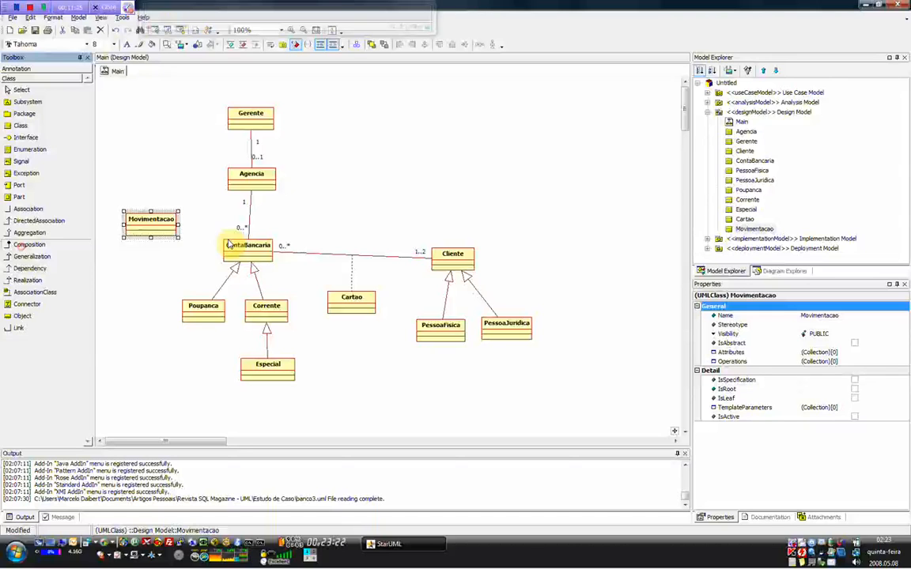
pyautogui.moveTo(150, 220); pyautogui.dragTo(215, 239)
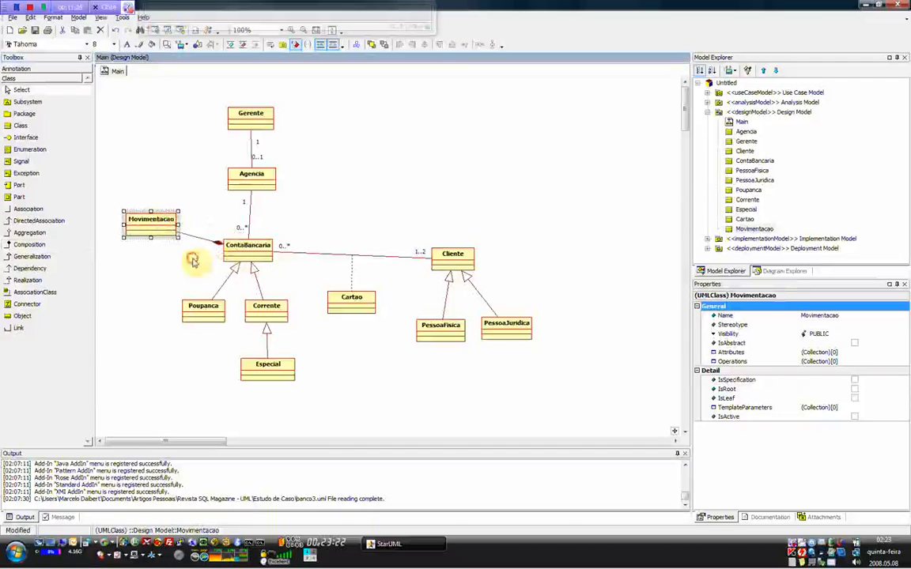
pyautogui.click(193, 260)
pyautogui.moveTo(148, 227); pyautogui.dragTo(139, 227)
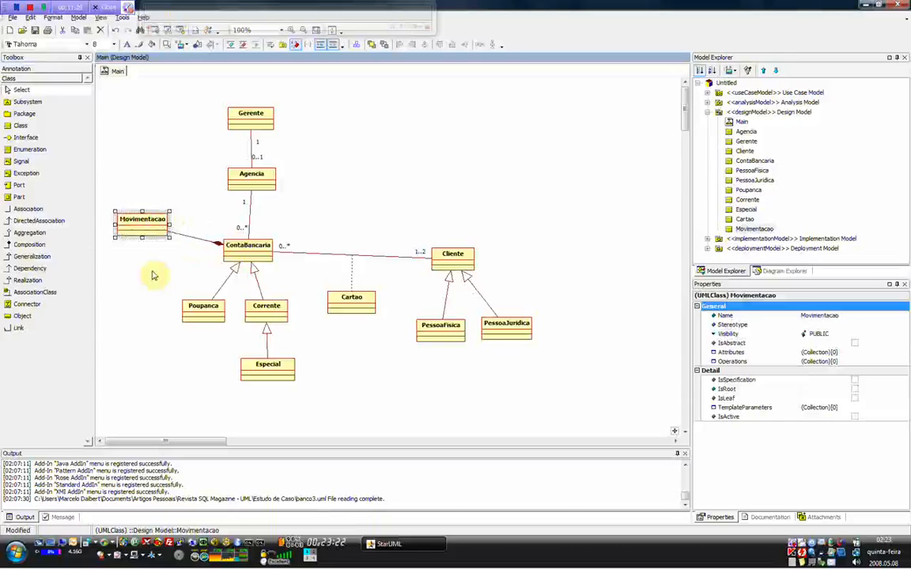
# - Set the composition's multiplicity to 0..* at the Movimentacao end and 1 at the ContaBancaria end
pyautogui.click(179, 235)
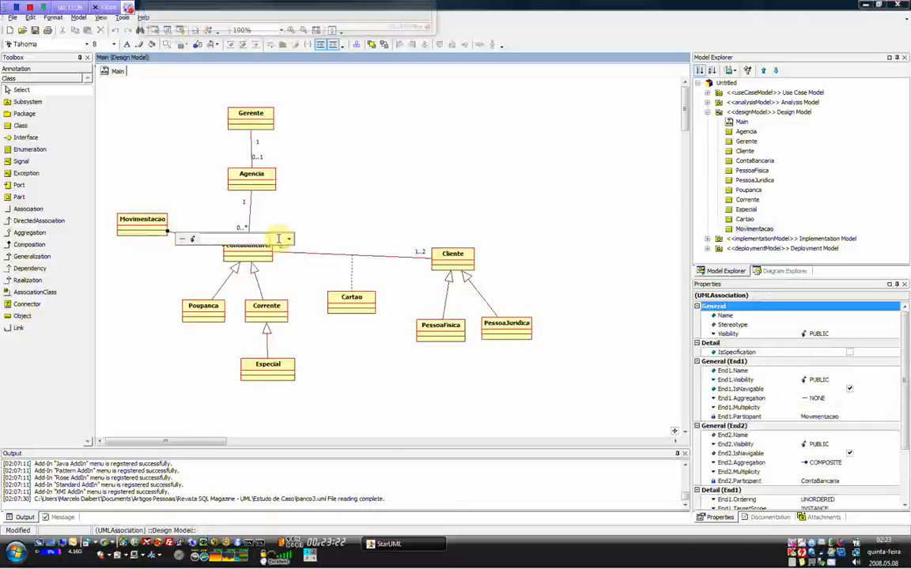
pyautogui.click(289, 238)
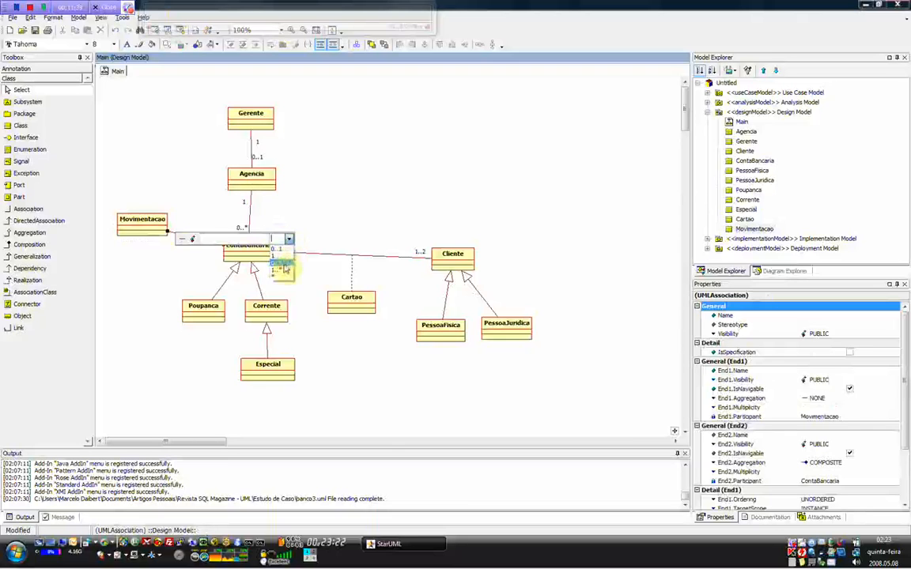
pyautogui.click(283, 270)
pyautogui.click(219, 247)
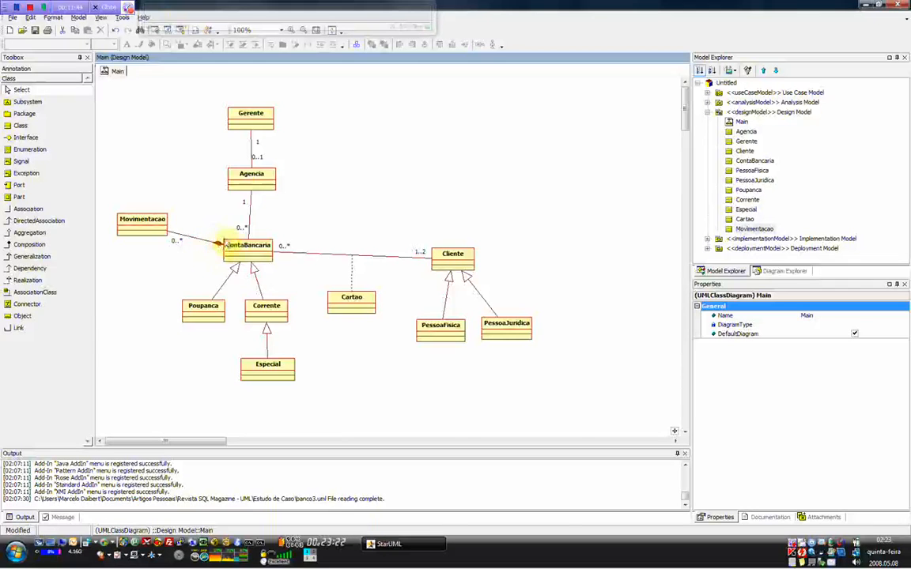
pyautogui.click(219, 245)
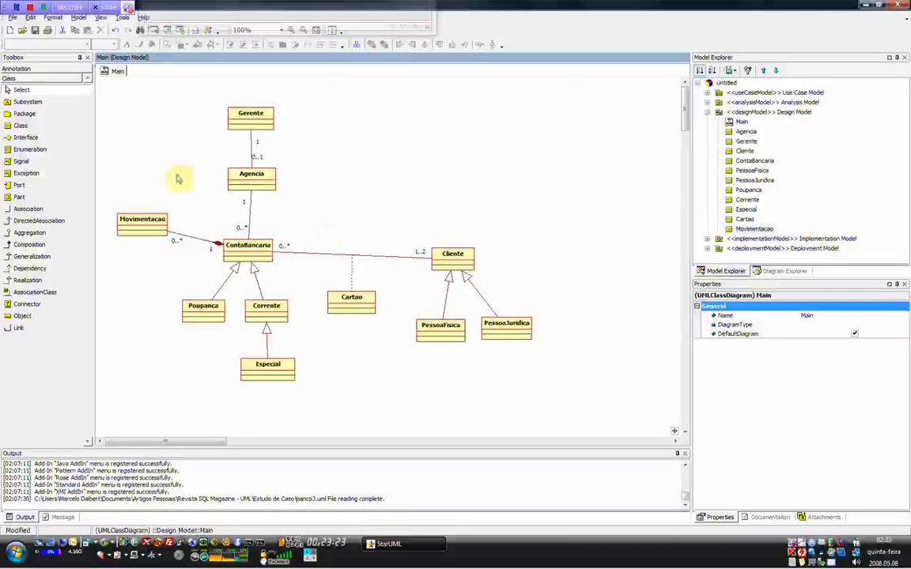
# - Swap the positions of Corrente and Poupanca below ContaBancaria and move Especial left under Corrente
pyautogui.moveTo(298, 284); pyautogui.dragTo(279, 314)
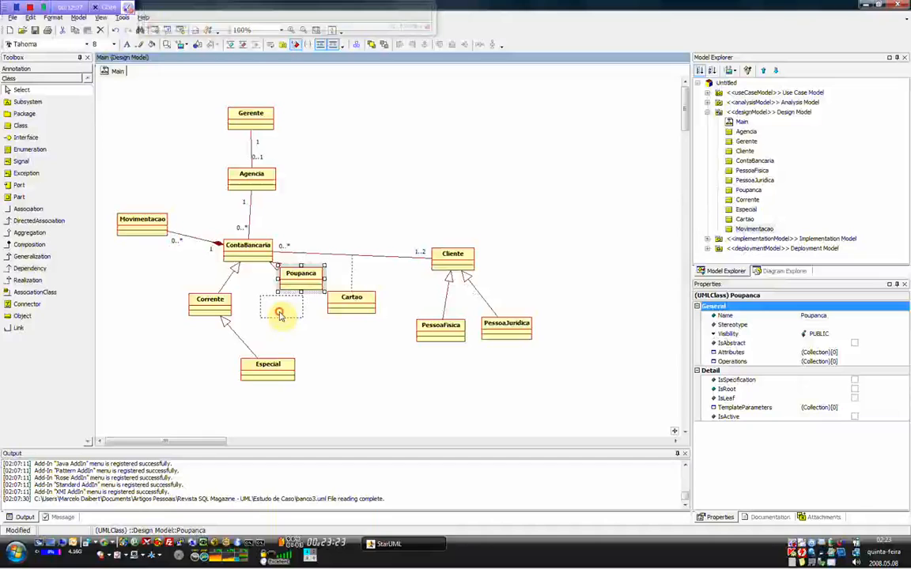
pyautogui.moveTo(280, 313); pyautogui.dragTo(280, 313)
pyautogui.moveTo(268, 369); pyautogui.dragTo(232, 368)
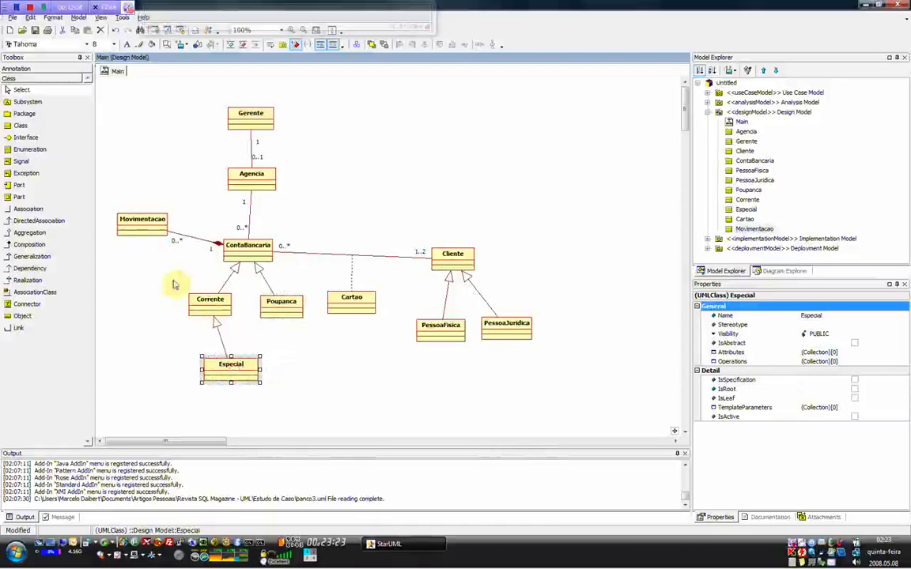
# - Add a class to the left of Corrente and name it TalaoCheque
pyautogui.click(32, 126)
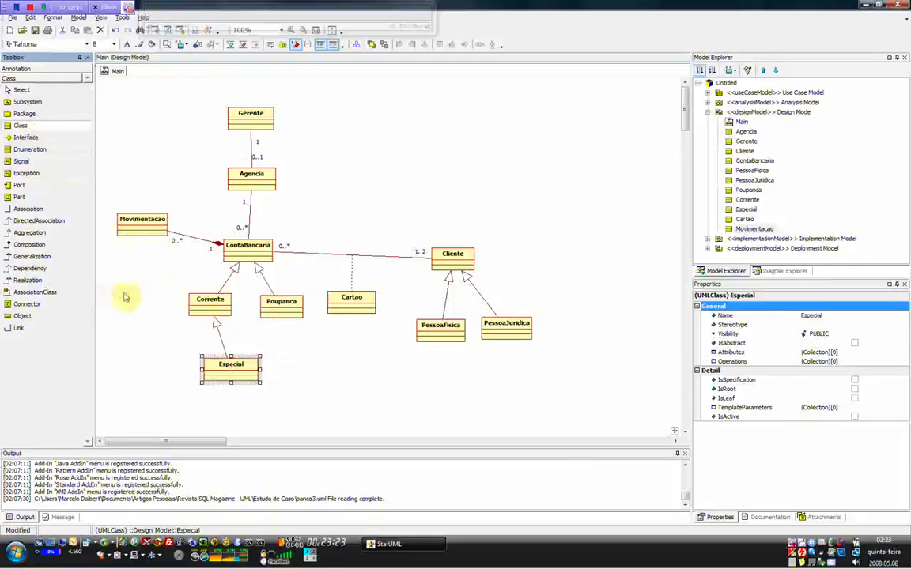
pyautogui.click(121, 293)
pyautogui.write('Cheque')
pyautogui.press('Return')
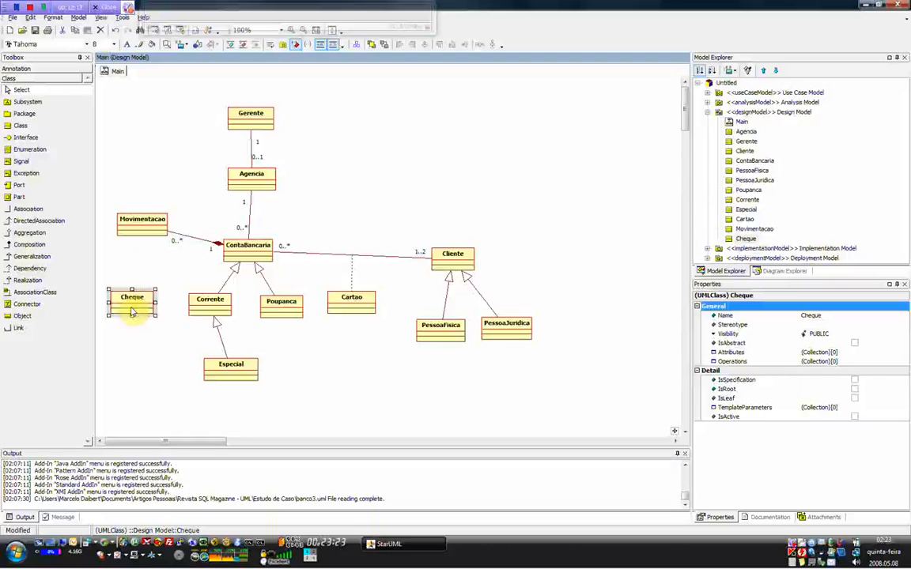
pyautogui.doubleClick(133, 312)
pyautogui.write('TalaoCheque')
pyautogui.press('Return')
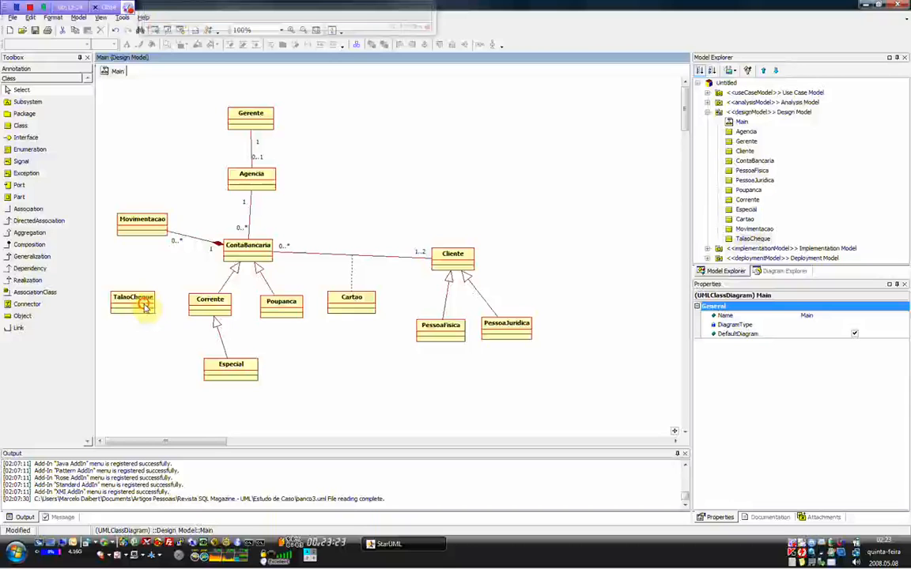
# - Move TalaoCheque up so it sits just below Movimentacao
pyautogui.click(144, 304)
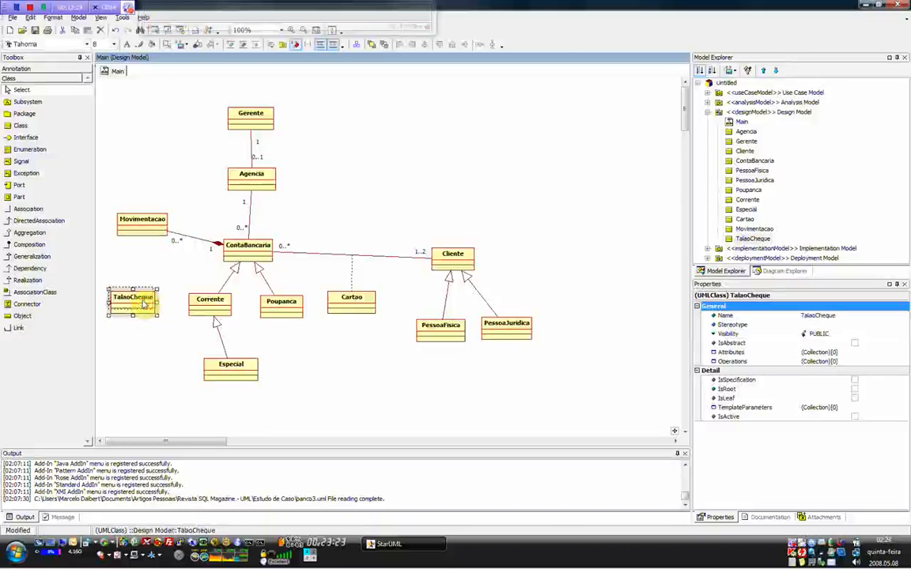
pyautogui.moveTo(144, 276); pyautogui.dragTo(126, 237)
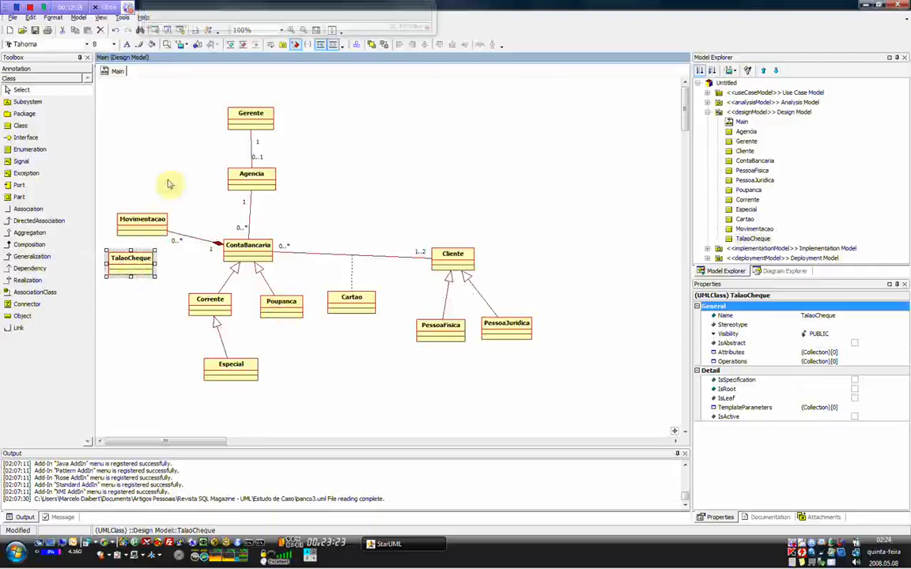
pyautogui.moveTo(130, 259); pyautogui.dragTo(133, 274)
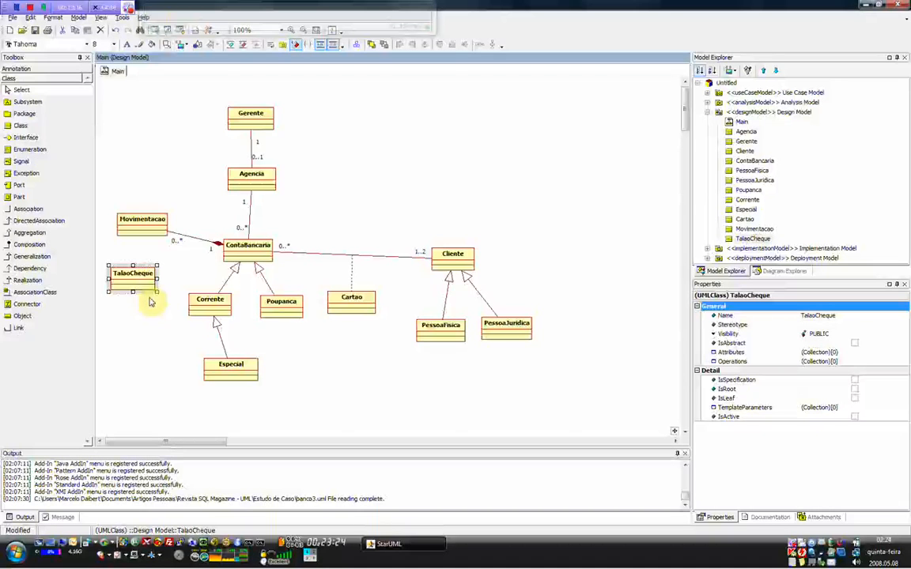
# - Draw an aggregation from TalaoCheque to Corrente, with Corrente as the whole
pyautogui.click(44, 233)
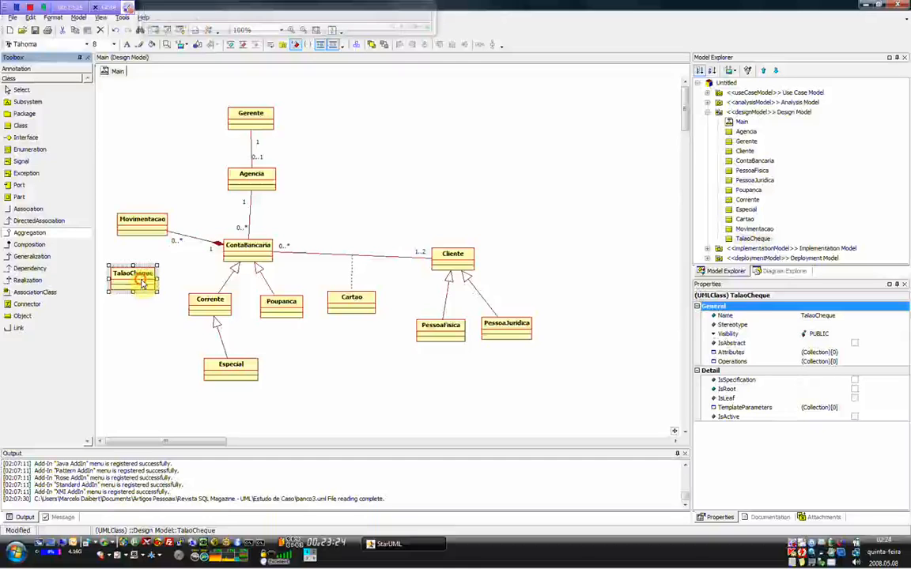
pyautogui.moveTo(142, 283); pyautogui.dragTo(211, 307)
pyautogui.click(150, 306)
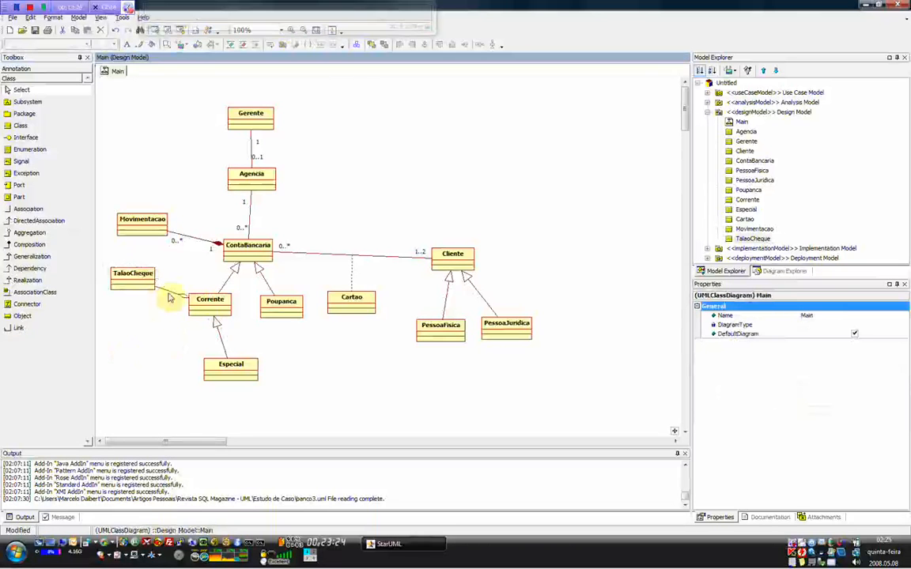
# - Set the aggregation's multiplicity to 0..* at the TalaoCheque end and 1 at the Corrente end
pyautogui.click(136, 320)
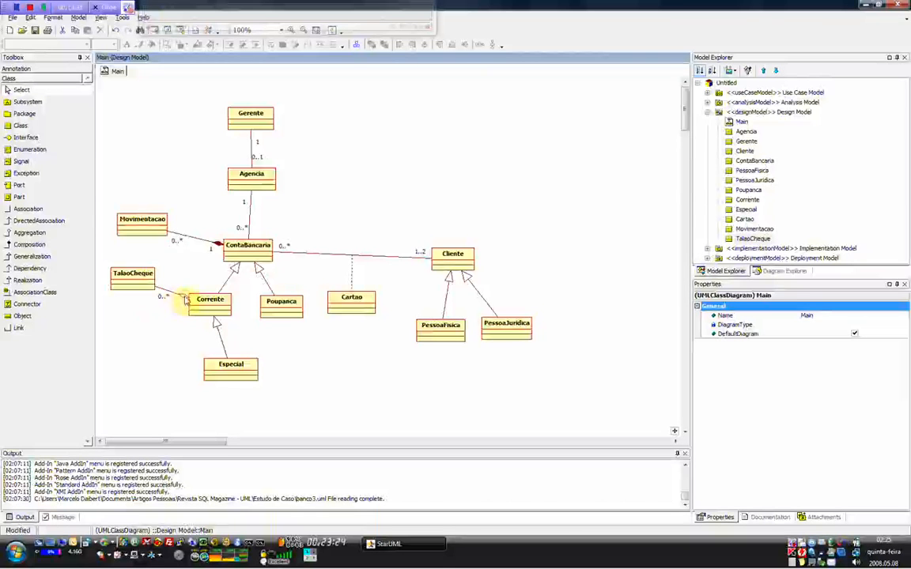
pyautogui.doubleClick(183, 298)
pyautogui.click(298, 304)
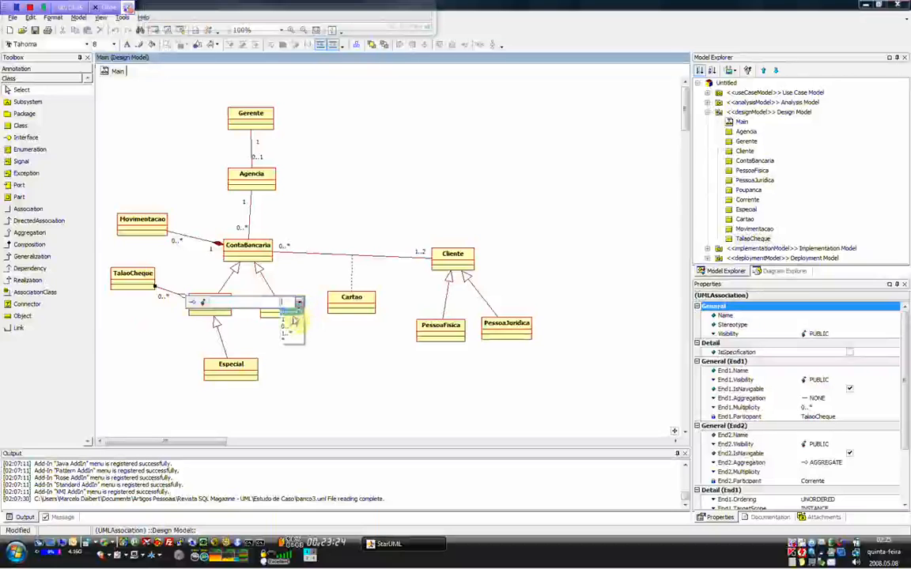
pyautogui.click(292, 320)
pyautogui.click(306, 369)
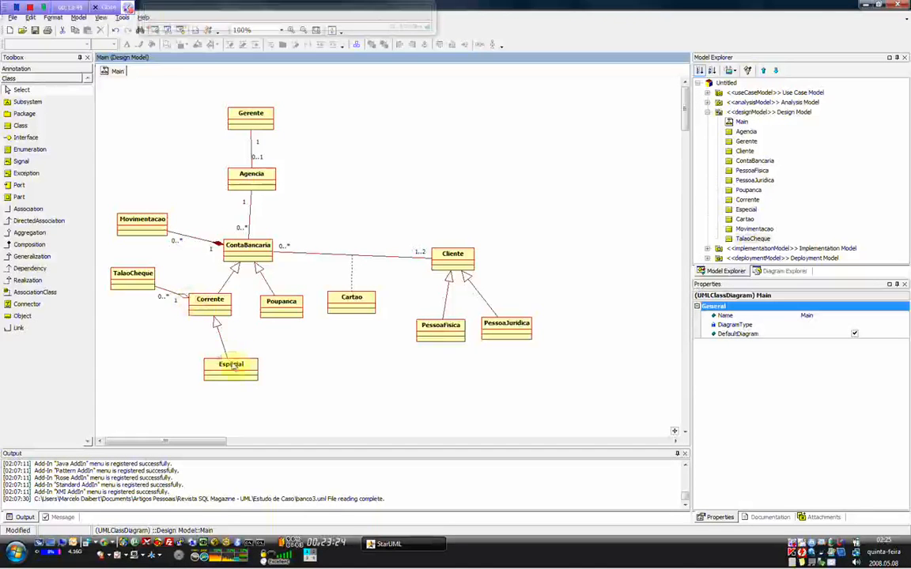
# - Rearrange the classes: place Especial directly under Corrente, Poupanca closer to Corrente, and Cartao slightly up and right
pyautogui.moveTo(231, 365); pyautogui.dragTo(210, 359)
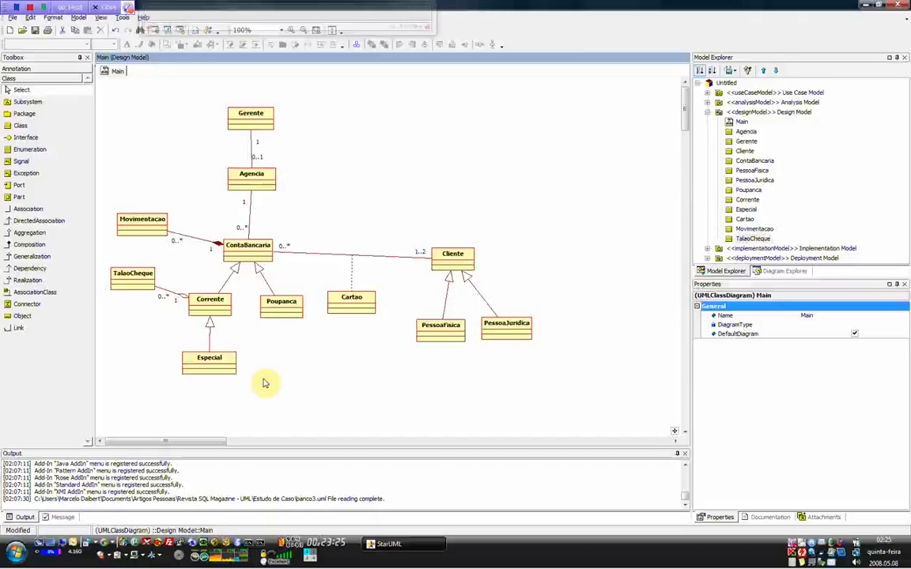
pyautogui.moveTo(282, 307); pyautogui.dragTo(266, 305)
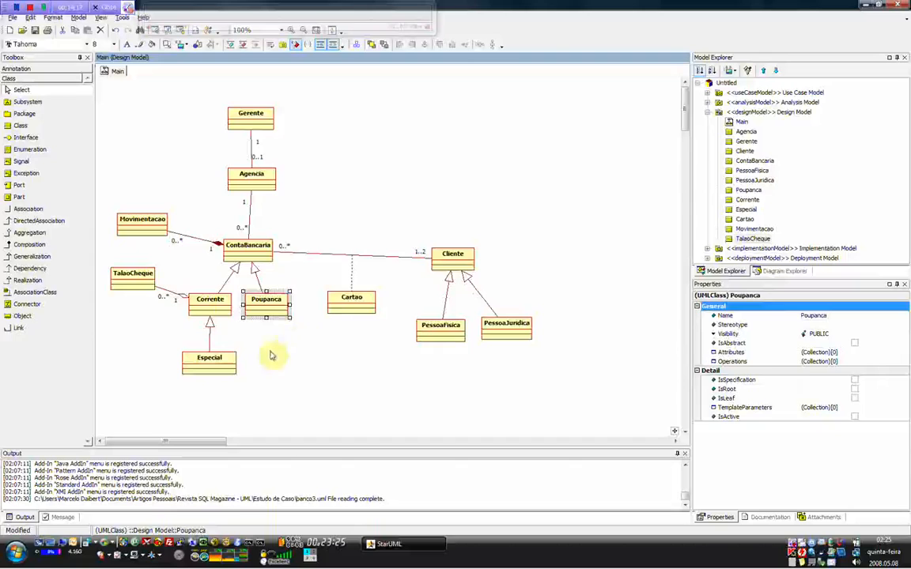
pyautogui.click(370, 292)
pyautogui.moveTo(371, 294); pyautogui.dragTo(381, 279)
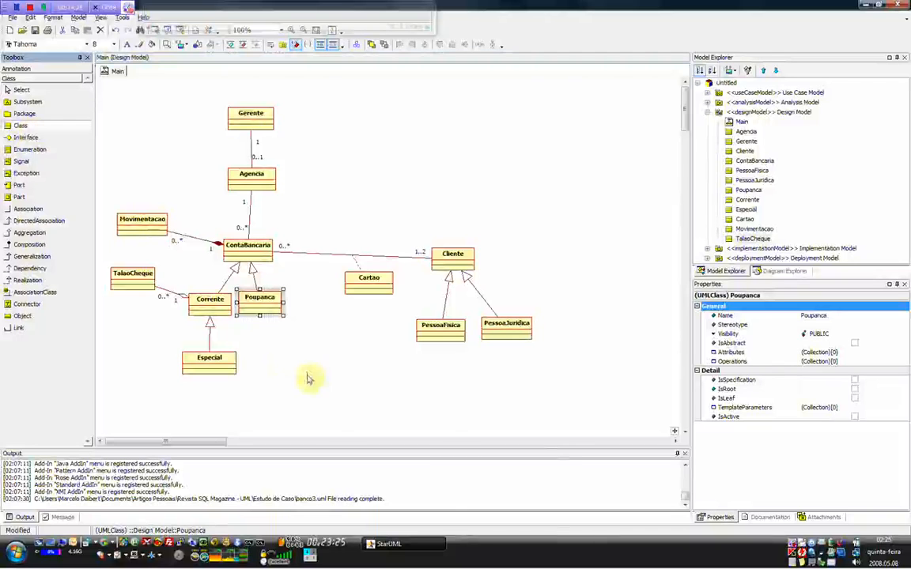
# - Add a class named DebitoAutomatico and place it to the lower right of Poupanca
pyautogui.click(316, 331)
pyautogui.write('Debi')
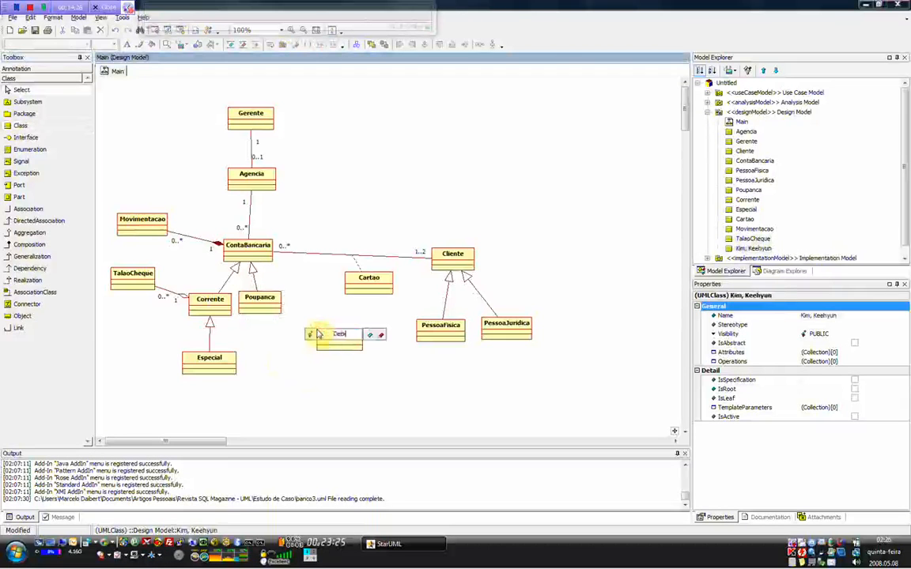
pyautogui.write('toAutomatico')
pyautogui.press('Return')
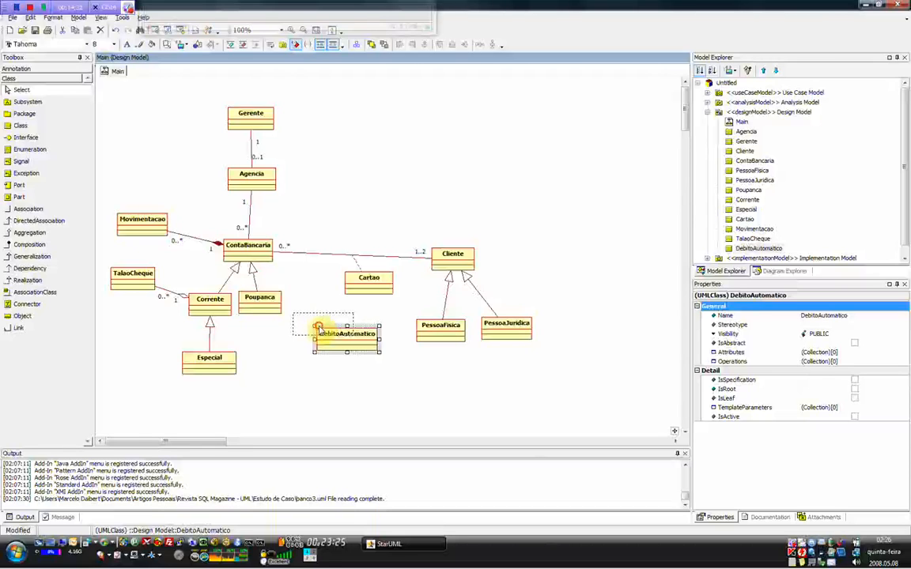
pyautogui.moveTo(316, 325); pyautogui.dragTo(313, 322)
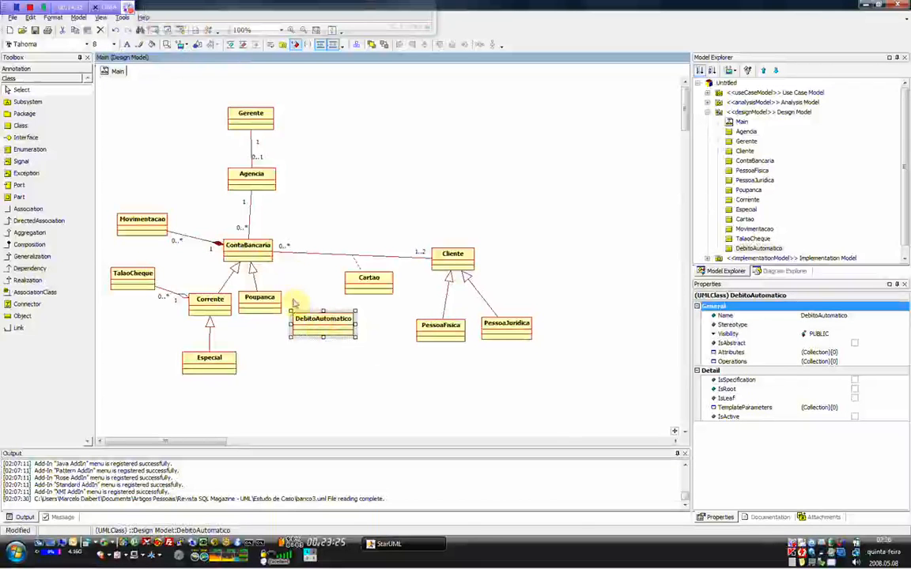
# - Add a class named Convenio below DebitoAutomatico and connect the two classes with an association
pyautogui.click(20, 126)
pyautogui.click(303, 382)
pyautogui.write('Convenio')
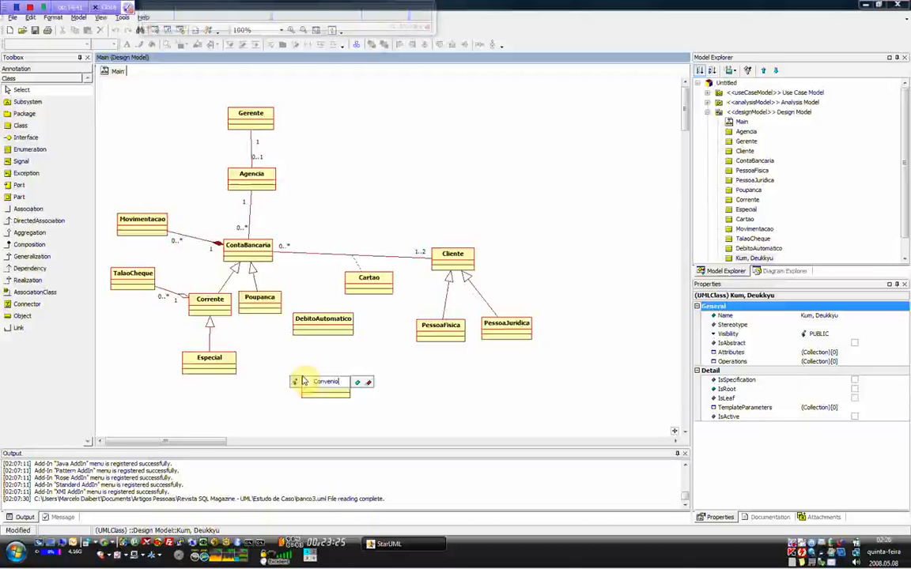
pyautogui.press('Return')
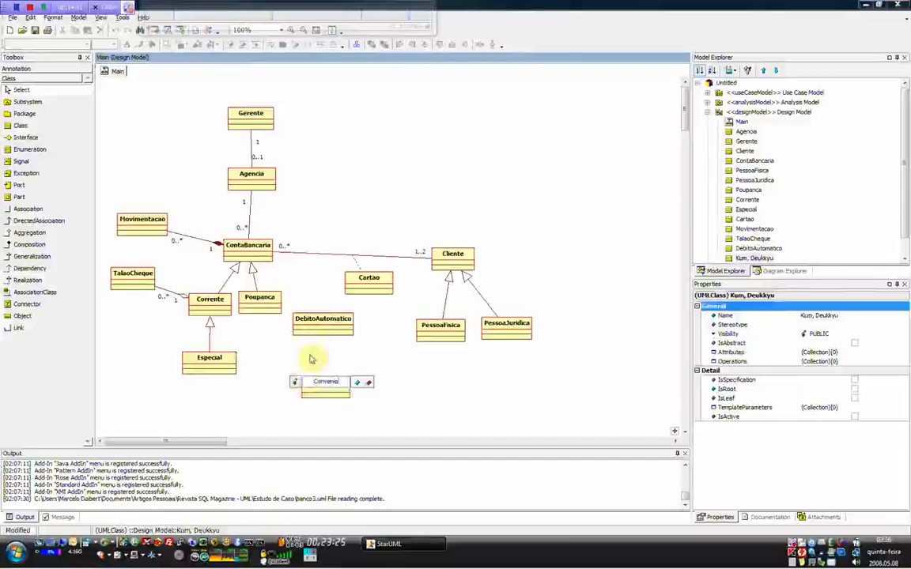
pyautogui.click(324, 383)
pyautogui.moveTo(320, 381); pyautogui.dragTo(321, 382)
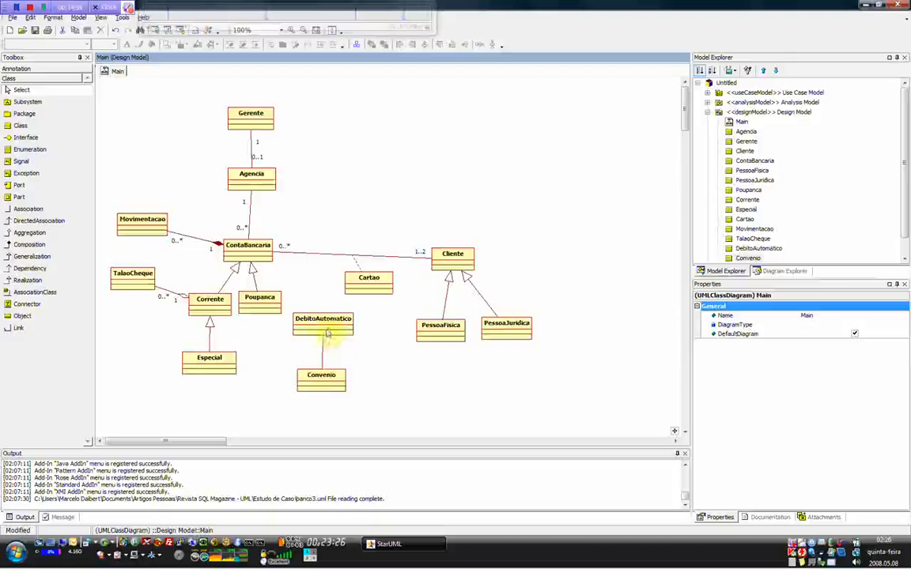
# - Set the multiplicity to 1 at the Convenio end and 0..* at the DebitoAutomatico end, and nudge Convenio slightly down
pyautogui.click(323, 368)
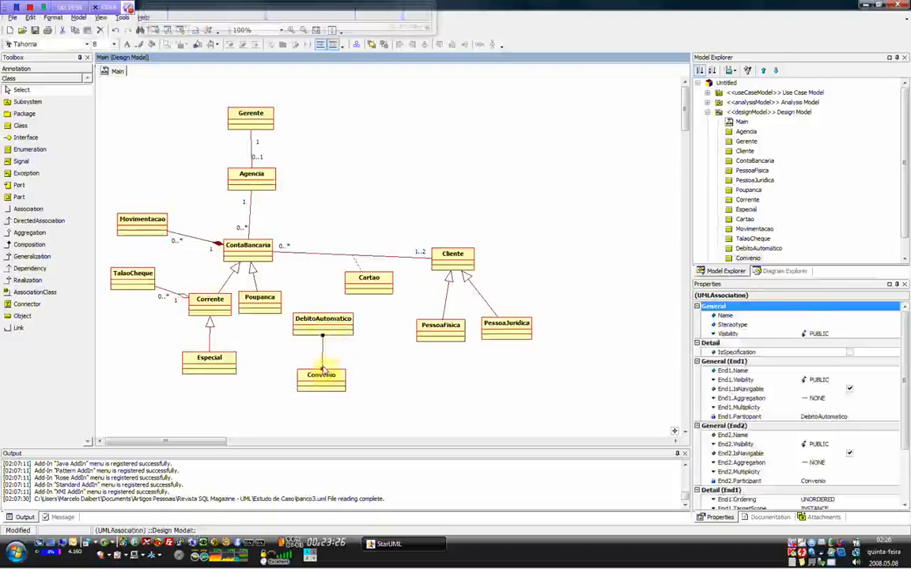
pyautogui.click(317, 354)
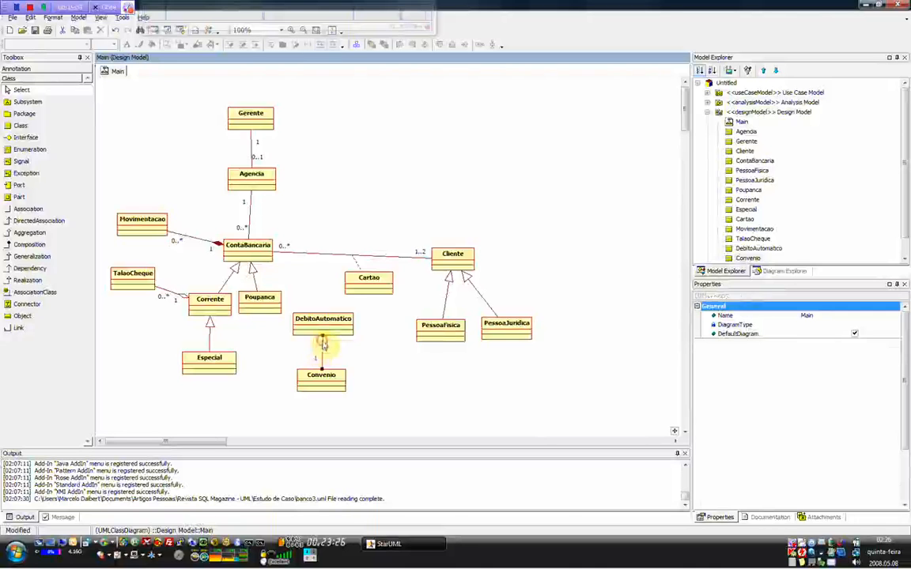
pyautogui.moveTo(322, 348); pyautogui.dragTo(436, 352)
pyautogui.click(436, 347)
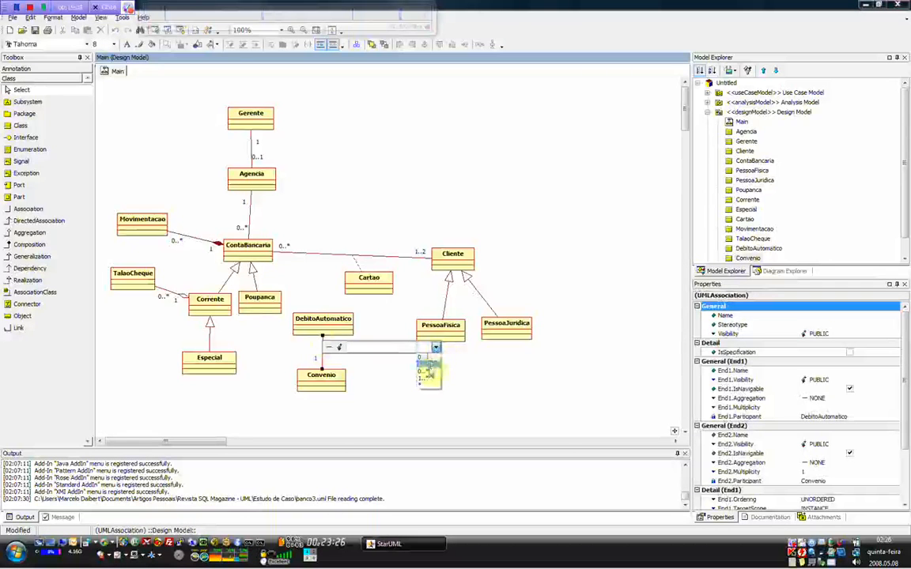
pyautogui.click(425, 376)
pyautogui.click(320, 381)
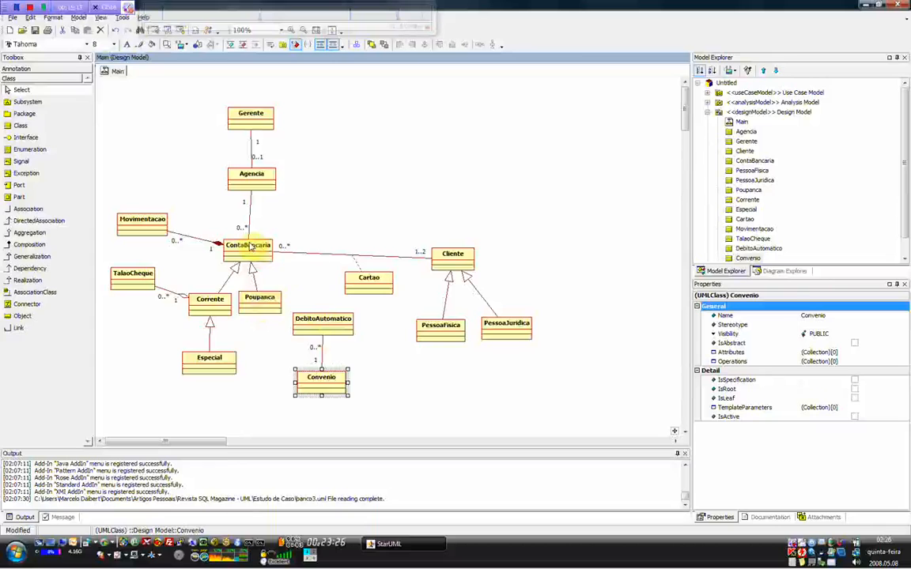
# - Draw an aggregation from DebitoAutomatico to ContaBancaria as the whole, with multiplicity 0..* at DebitoAutomatico and 1 at ContaBancaria
pyautogui.click(320, 323)
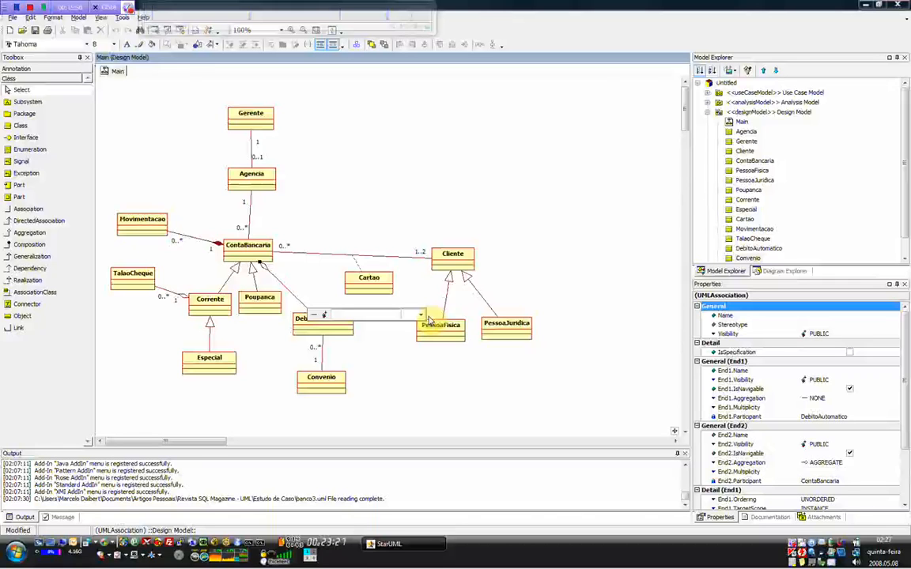
pyautogui.click(421, 315)
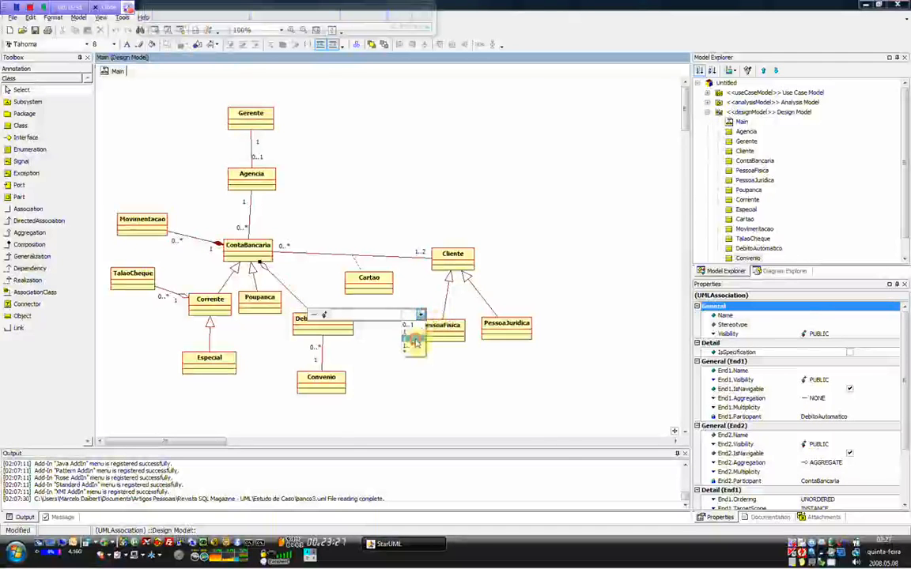
pyautogui.click(413, 345)
pyautogui.click(386, 362)
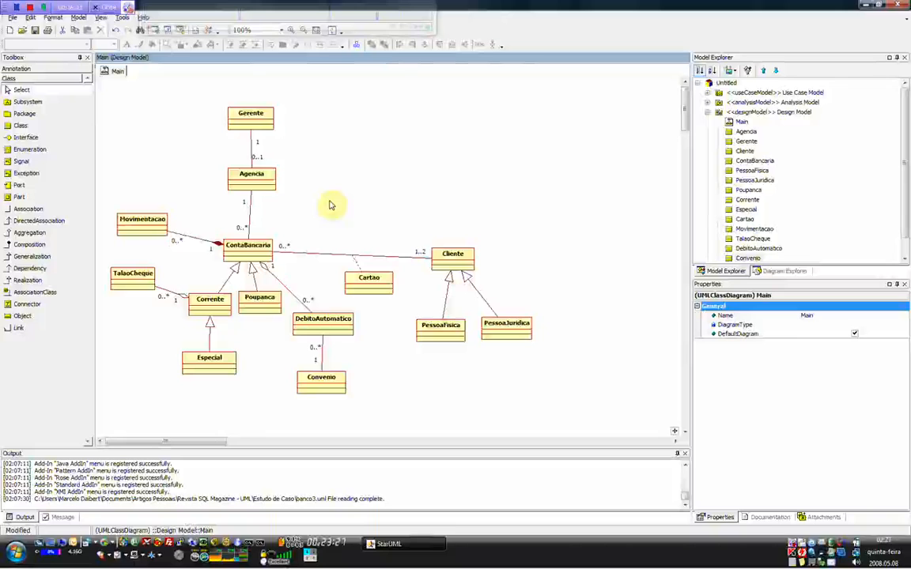
# - Add a class named Emprestimo to the right of Agencia and one named ParcelaEmprestimo above it, deleting the stray extra class
pyautogui.click(20, 125)
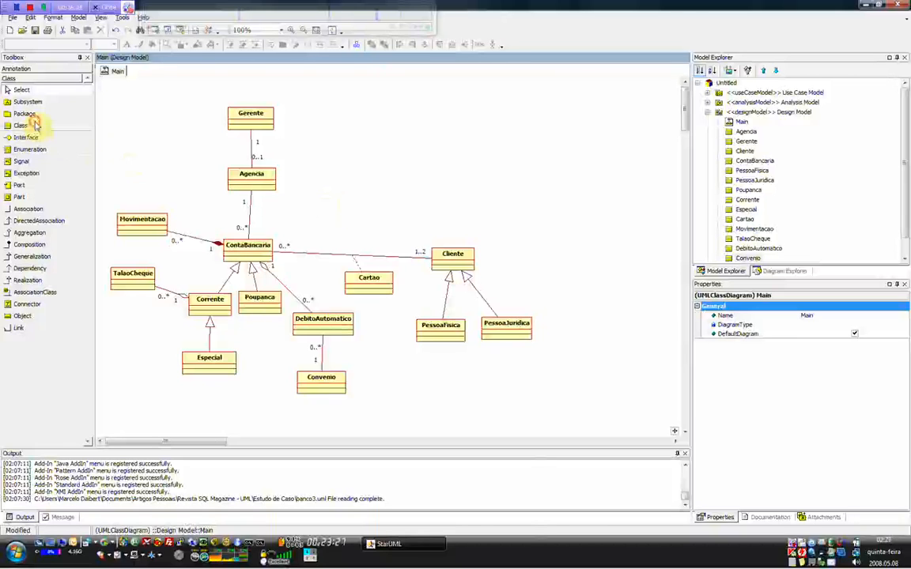
pyautogui.click(378, 166)
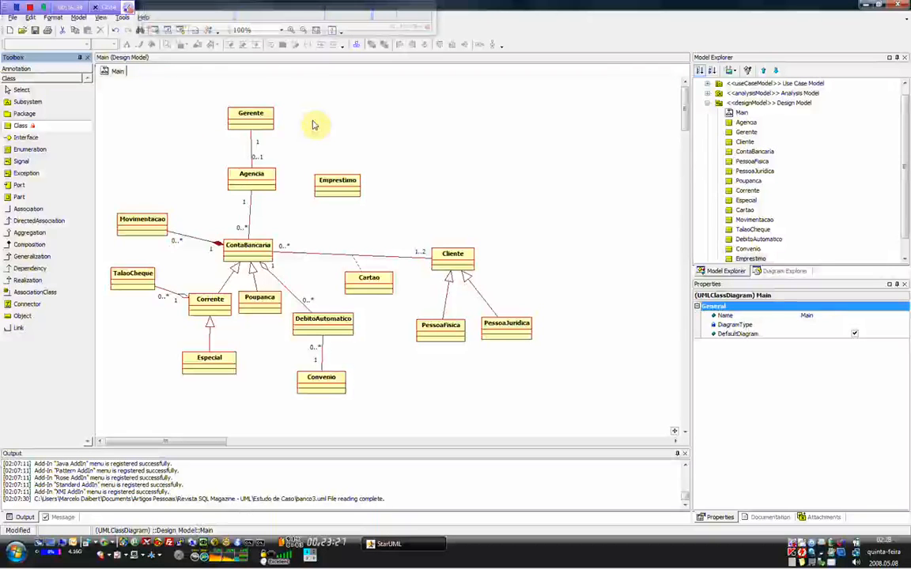
pyautogui.click(313, 125)
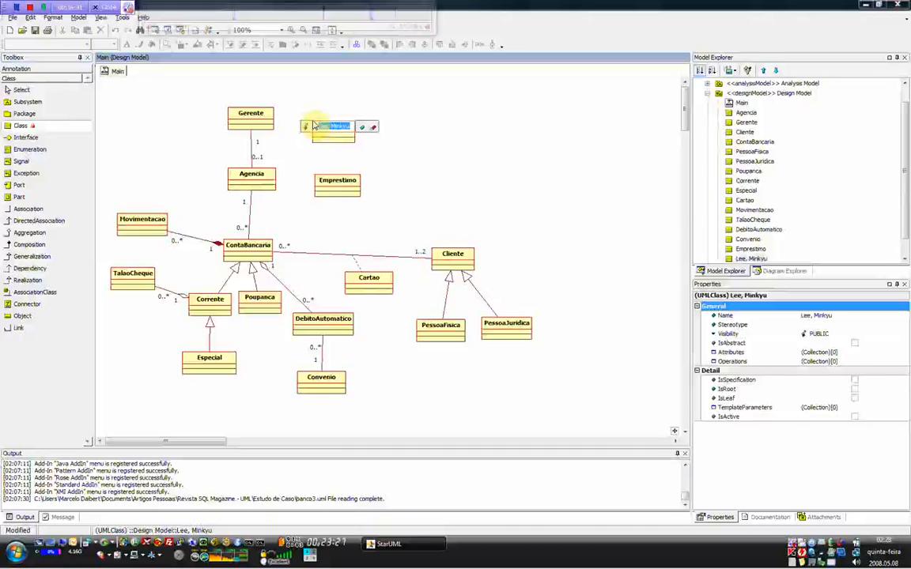
pyautogui.write('P')
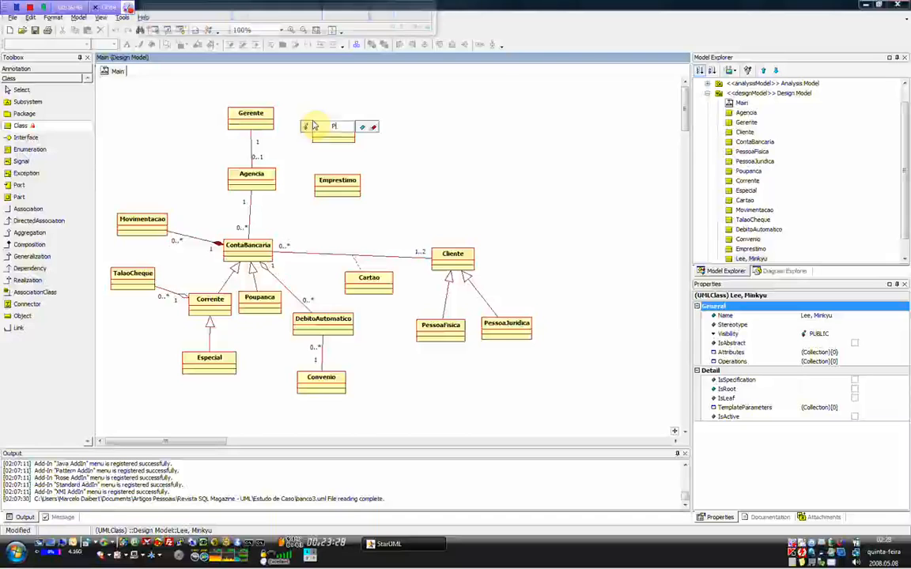
pyautogui.write('arcelaEmprest')
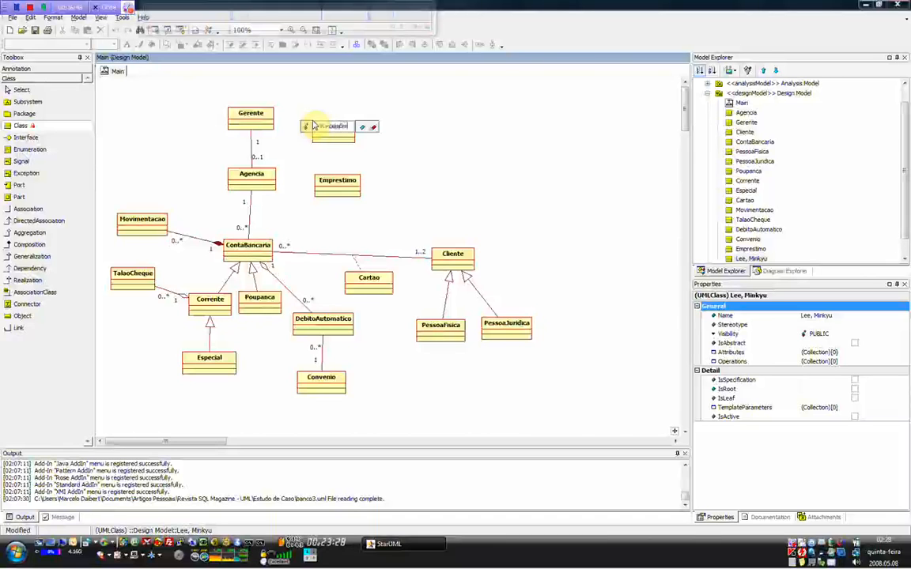
pyautogui.write('imo')
pyautogui.press('Return')
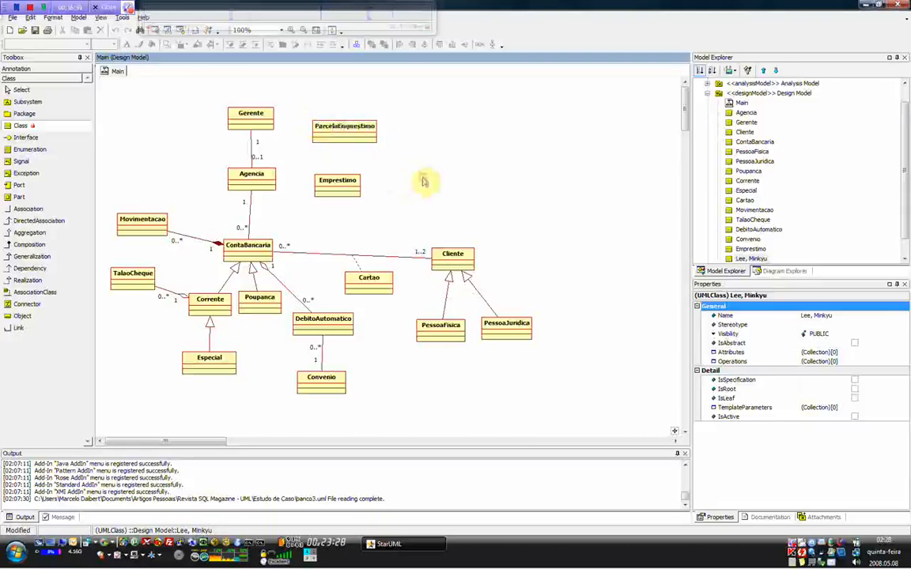
pyautogui.click(420, 177)
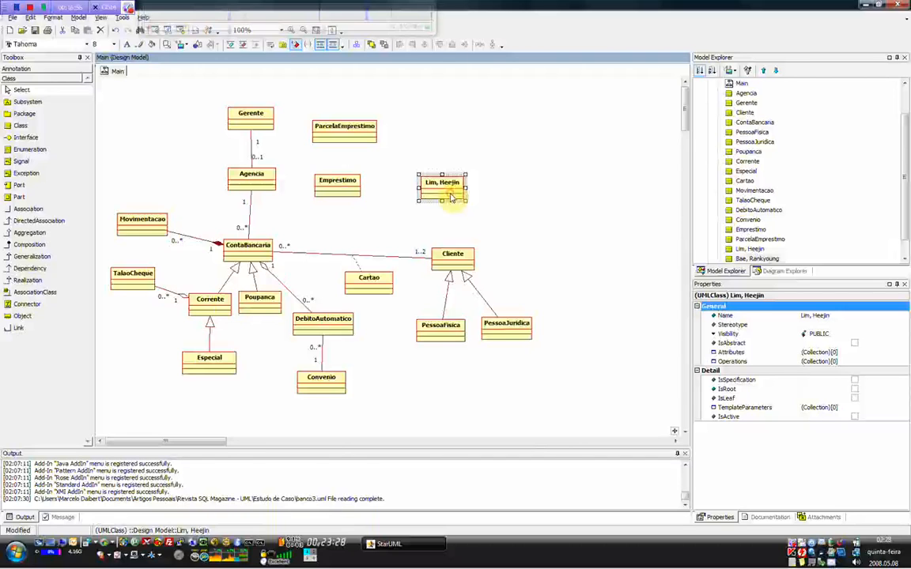
pyautogui.press('Delete')
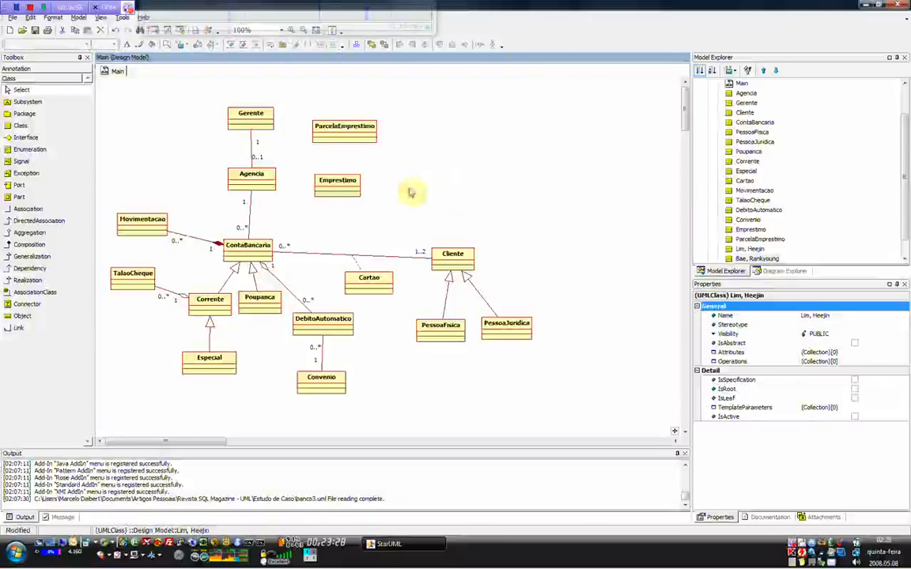
# - Draw an aggregation from Emprestimo to ContaBancaria as the whole, and shift Emprestimo and ParcelaEmprestimo slightly down and to the left
pyautogui.click(336, 185)
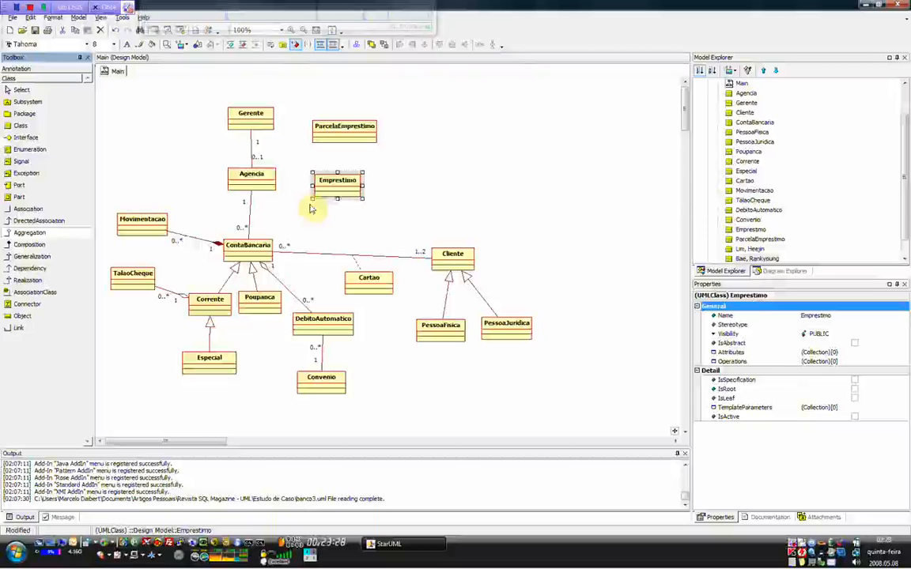
pyautogui.moveTo(336, 188); pyautogui.dragTo(260, 240)
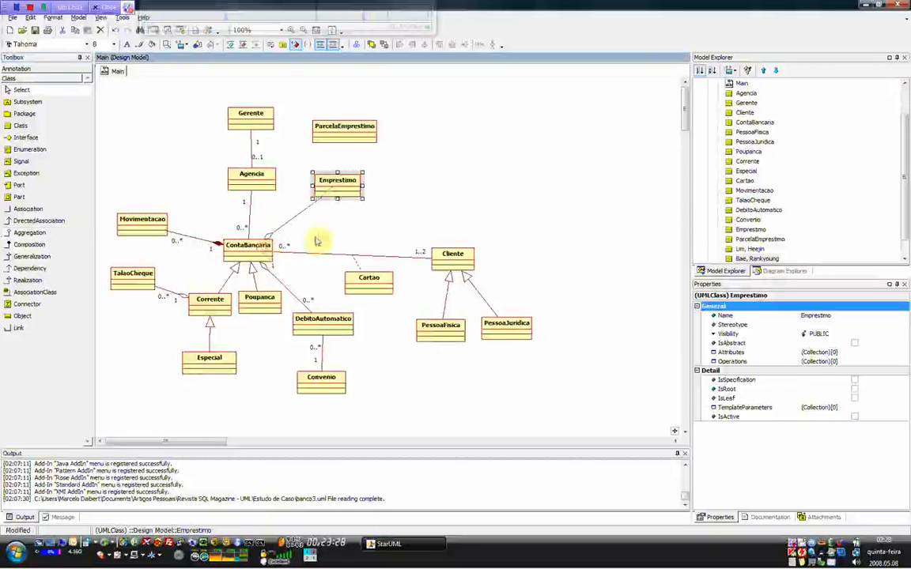
pyautogui.moveTo(337, 191); pyautogui.dragTo(329, 204)
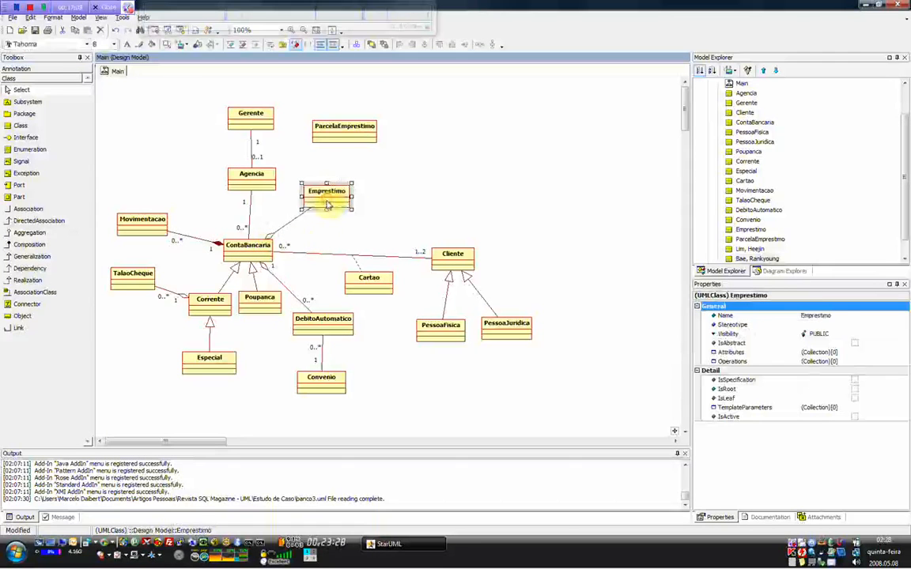
pyautogui.moveTo(344, 127); pyautogui.dragTo(329, 140)
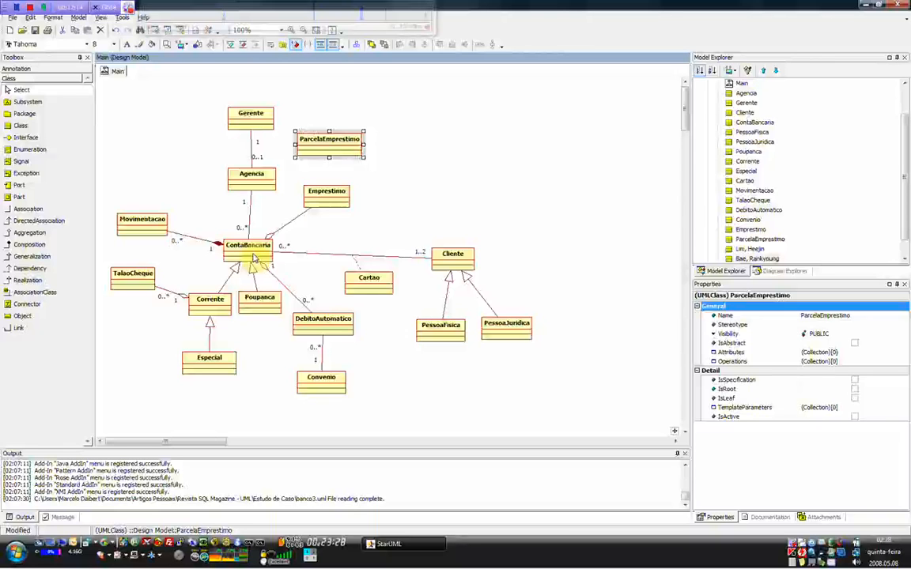
# - Set the new aggregation's multiplicity to 0..* at the Emprestimo end and 1 at the ContaBancaria end
pyautogui.click(309, 210)
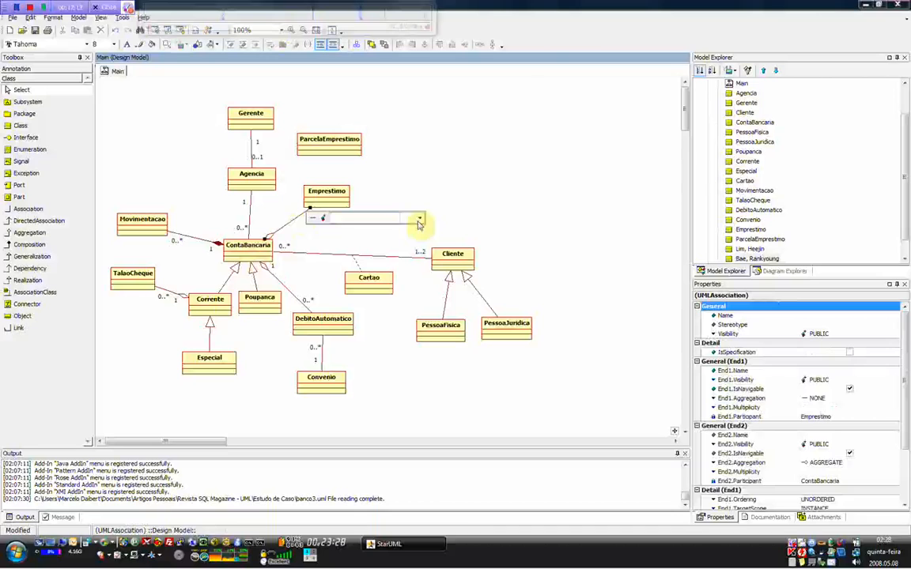
pyautogui.click(419, 219)
pyautogui.click(412, 247)
pyautogui.click(375, 258)
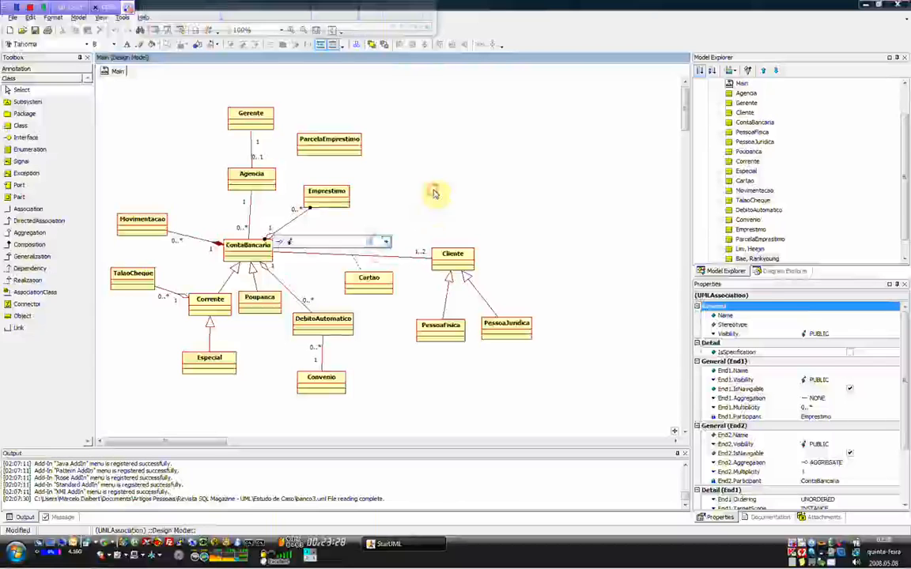
pyautogui.click(433, 193)
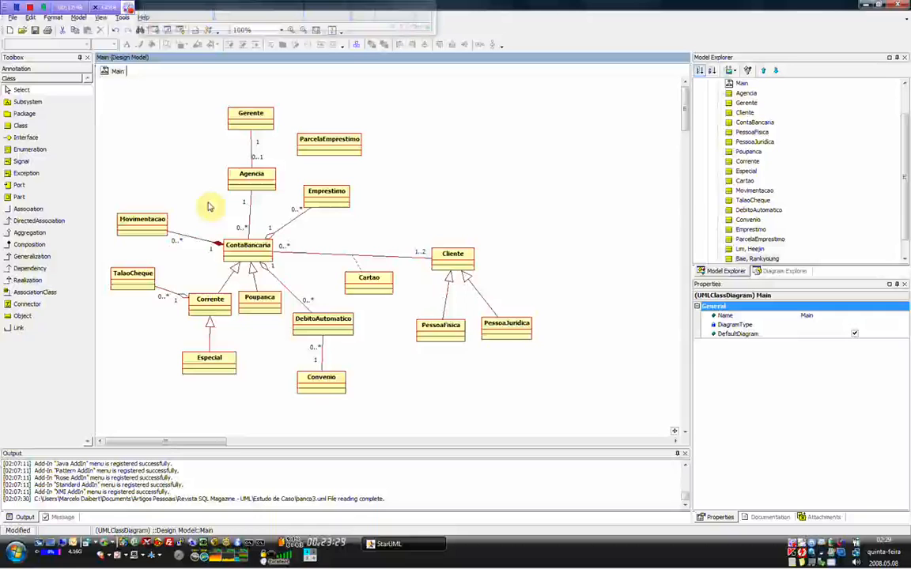
# - Draw a composition between ParcelaEmprestimo and Emprestimo, with Emprestimo as the whole
pyautogui.click(36, 244)
pyautogui.moveTo(318, 190); pyautogui.dragTo(328, 147)
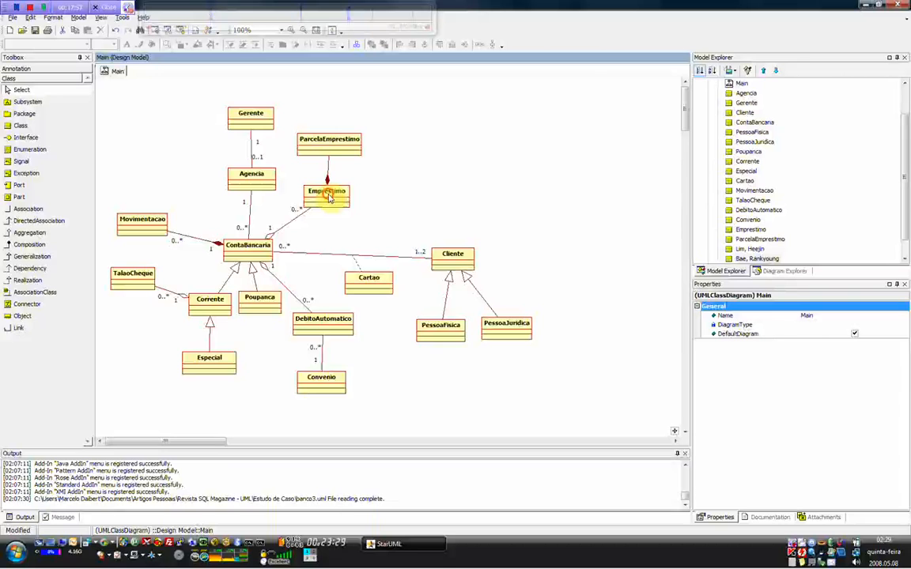
pyautogui.click(329, 196)
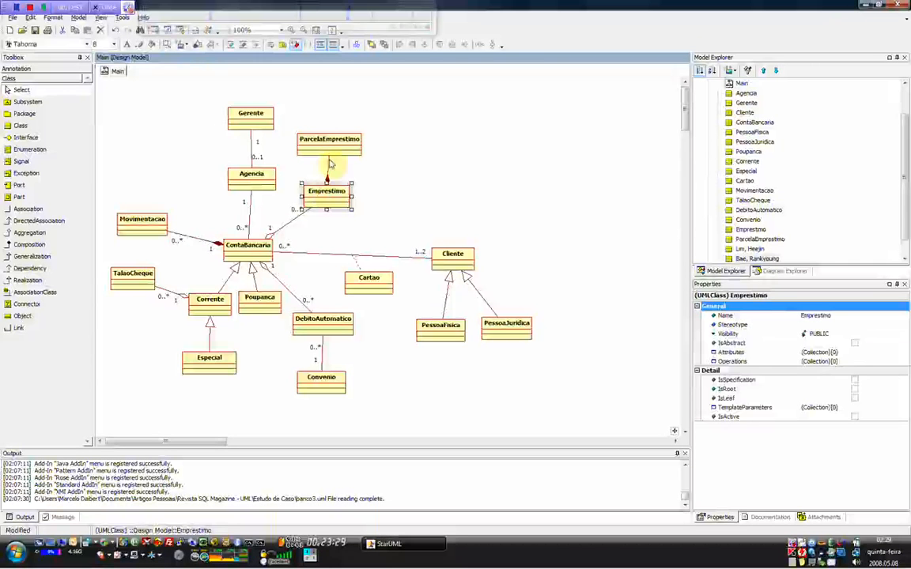
# - Set the composition's multiplicity to 0..* at the ParcelaEmprestimo end and 1 at the Emprestimo end
pyautogui.doubleClick(329, 163)
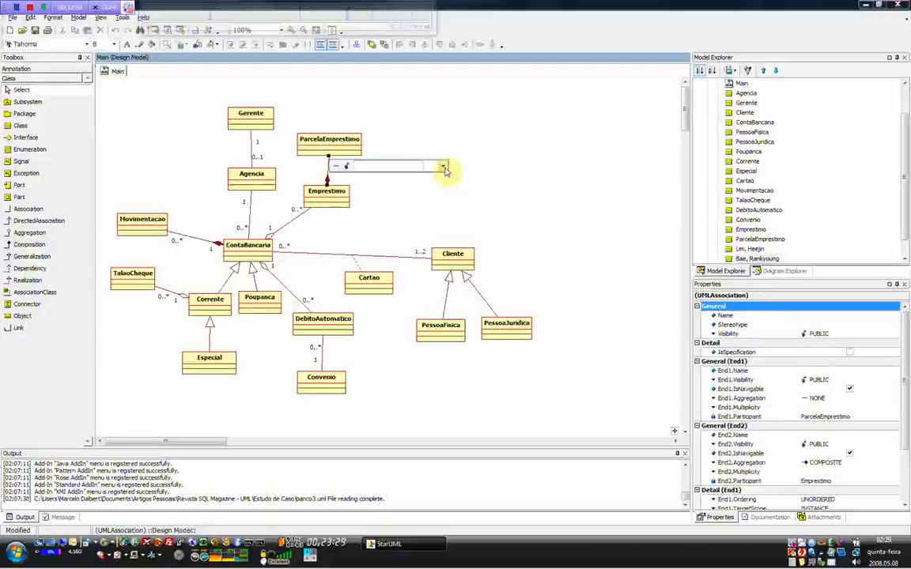
pyautogui.click(444, 167)
pyautogui.click(432, 190)
pyautogui.click(320, 168)
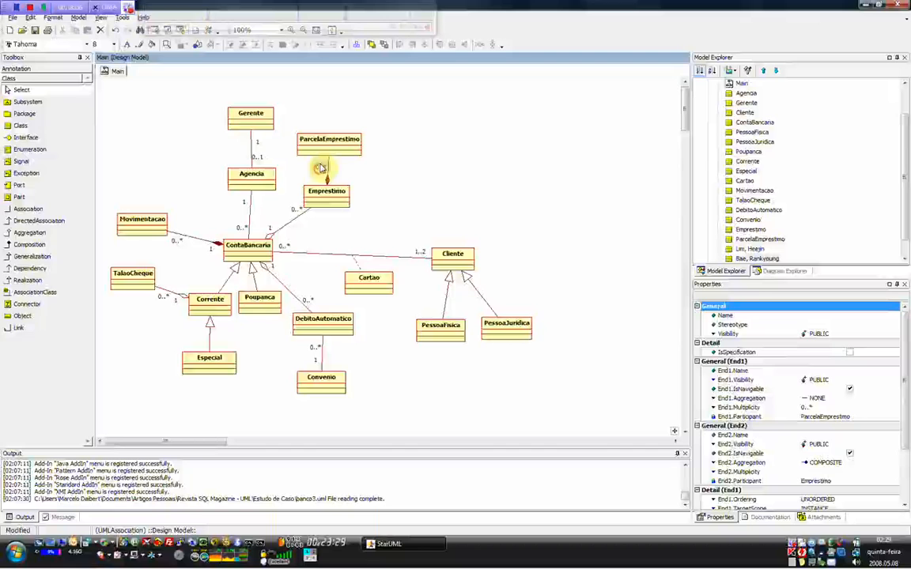
pyautogui.click(320, 168)
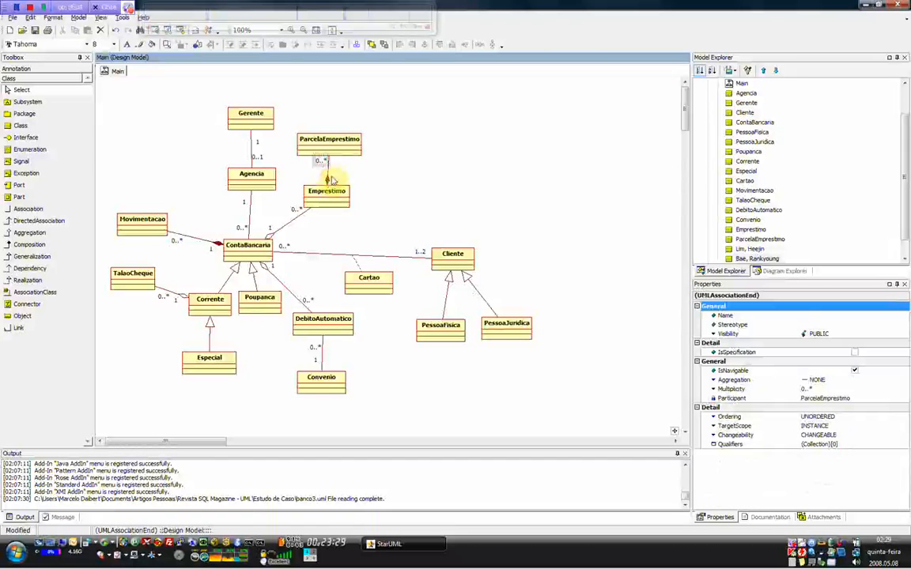
pyautogui.click(473, 208)
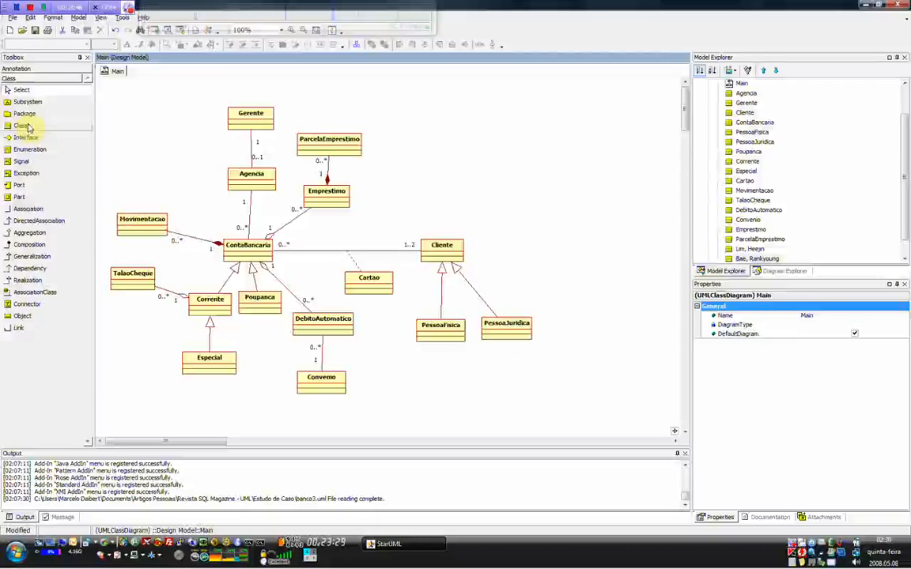
# - Add a class named Seguro above Cliente and a class named ParcelaSeguro above Seguro
pyautogui.click(23, 126)
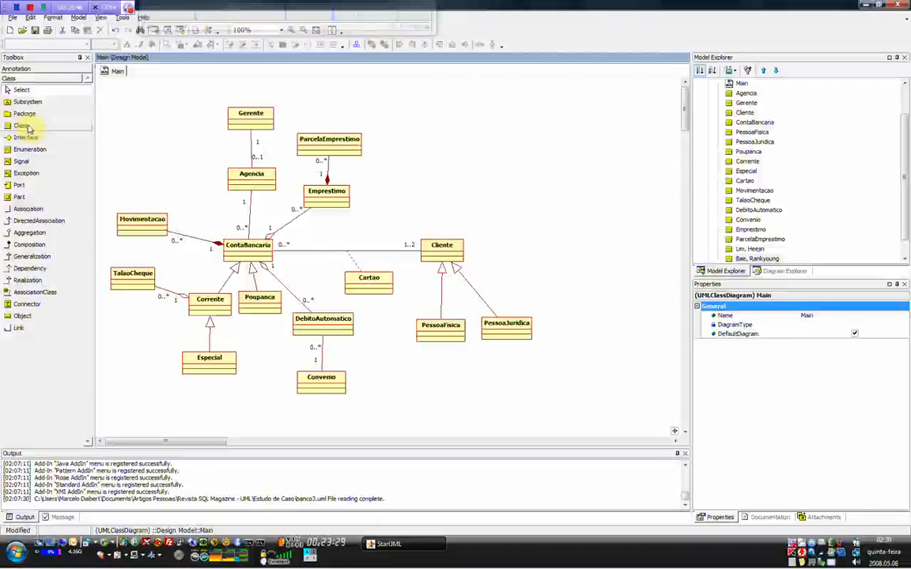
pyautogui.click(523, 172)
pyautogui.write('Seguro')
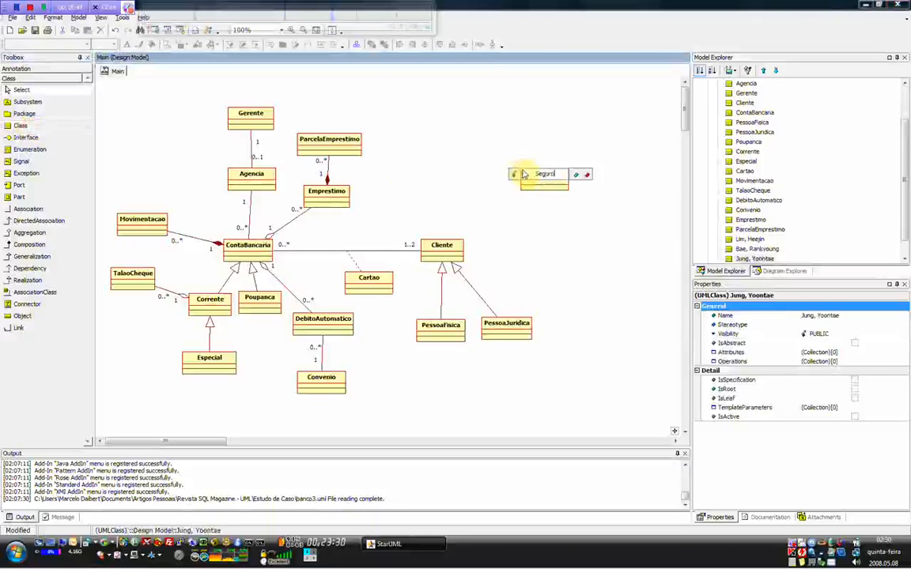
pyautogui.click(127, 177)
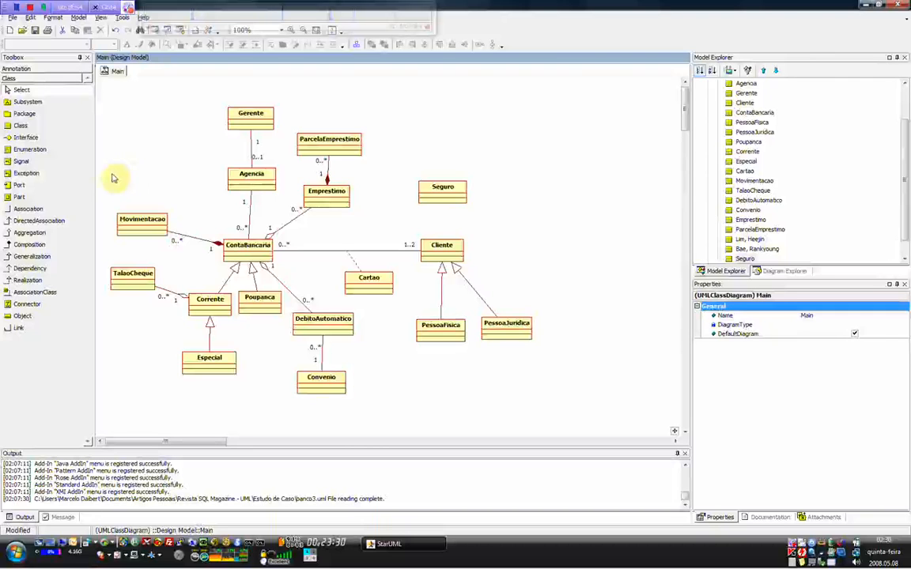
pyautogui.click(21, 125)
pyautogui.click(427, 121)
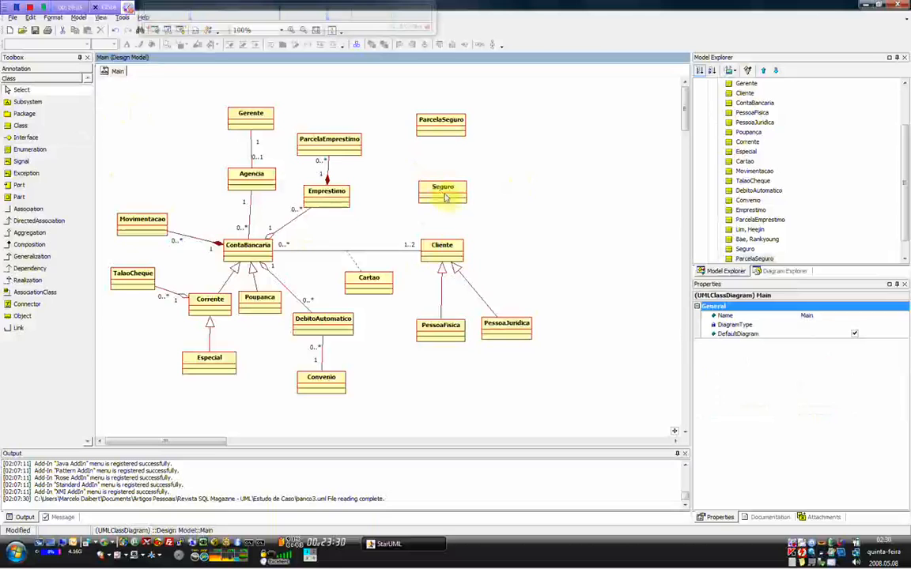
# - Add a class named TipoSeguro to the right of Seguro and line the two classes up horizontally
pyautogui.click(545, 193)
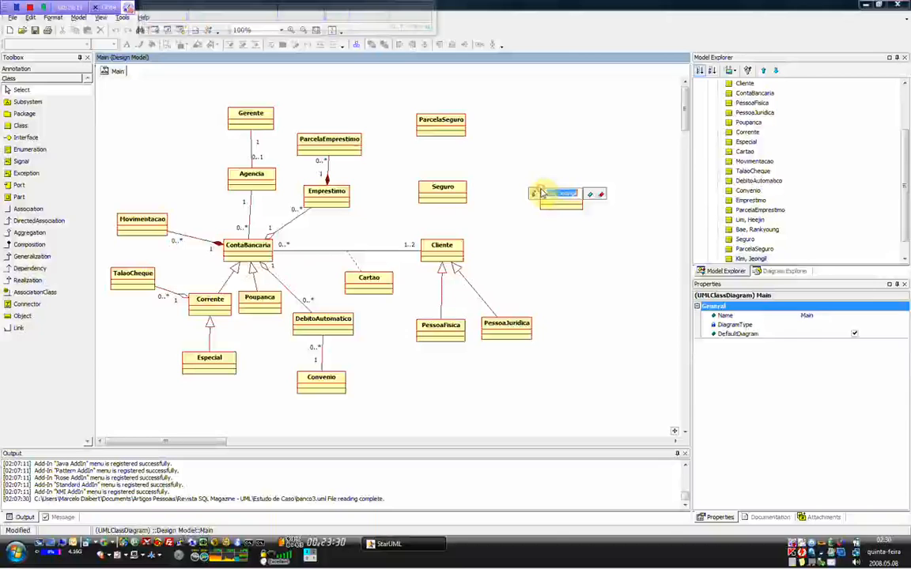
pyautogui.write('TipoSegu')
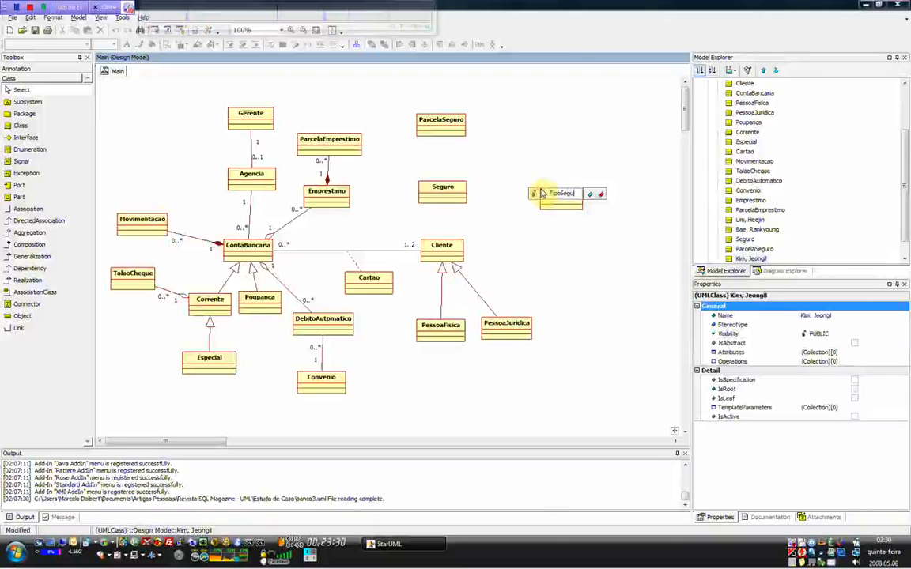
pyautogui.write('ro')
pyautogui.click(551, 202)
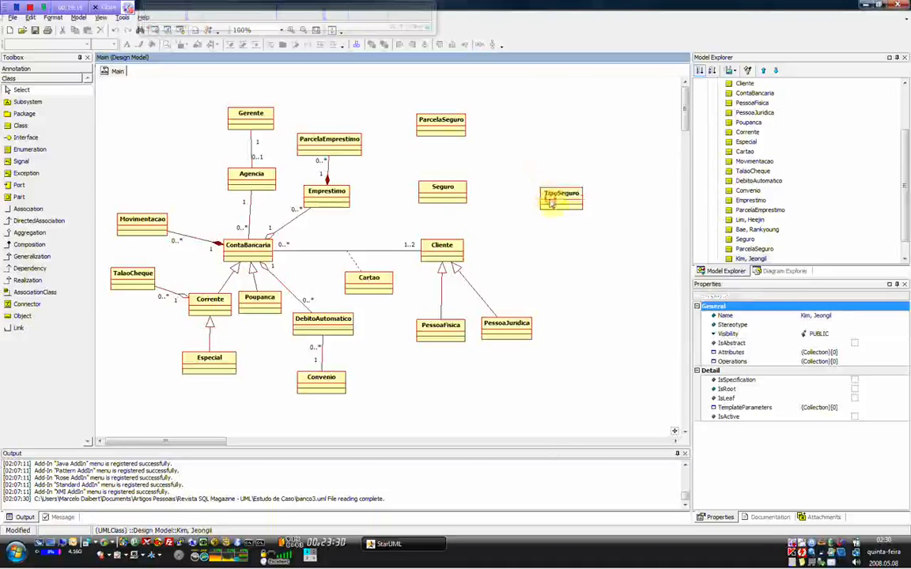
pyautogui.moveTo(551, 203); pyautogui.dragTo(512, 194)
pyautogui.moveTo(444, 193); pyautogui.dragTo(446, 191)
# - Connect Seguro and TipoSeguro with an association, with multiplicity 0..* at Seguro and 1 at TipoSeguro
pyautogui.click(27, 210)
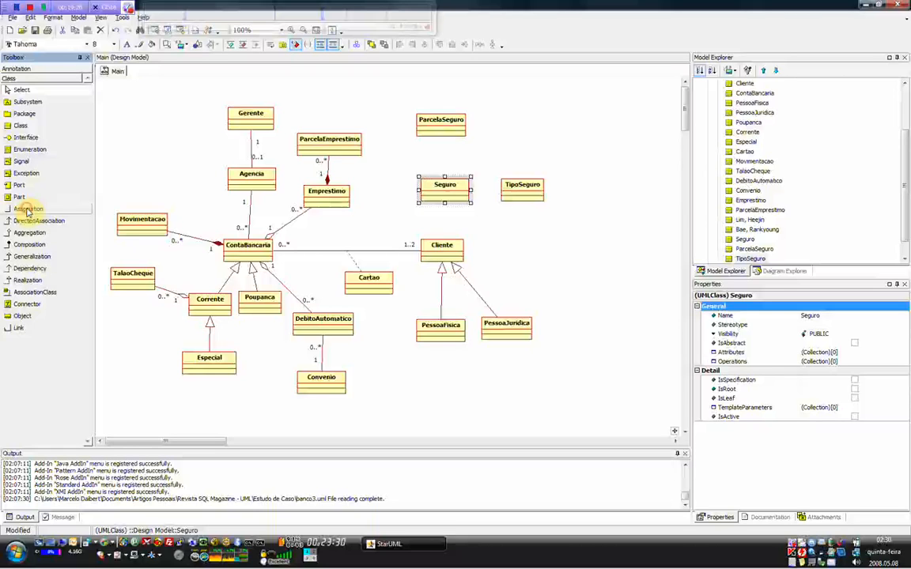
pyautogui.click(28, 210)
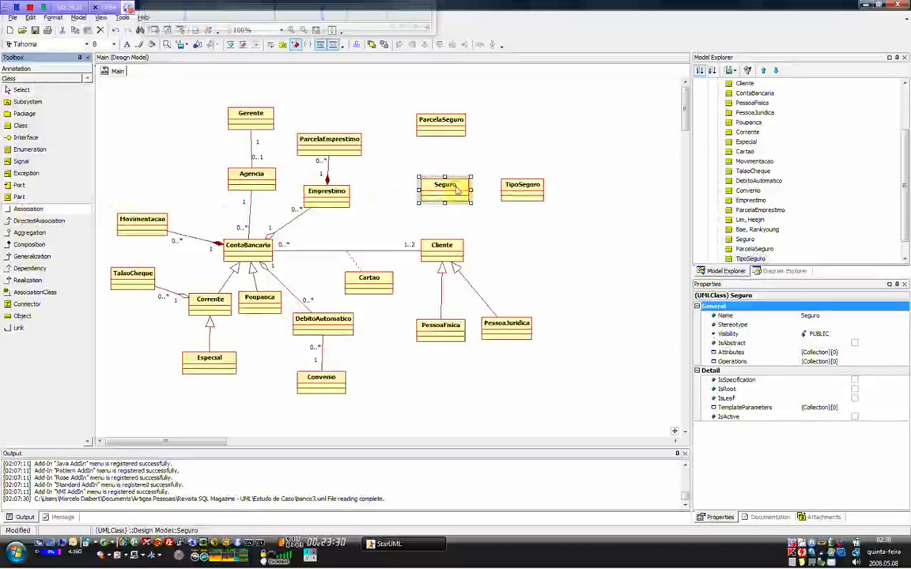
pyautogui.moveTo(453, 189); pyautogui.dragTo(521, 199)
pyautogui.click(538, 195)
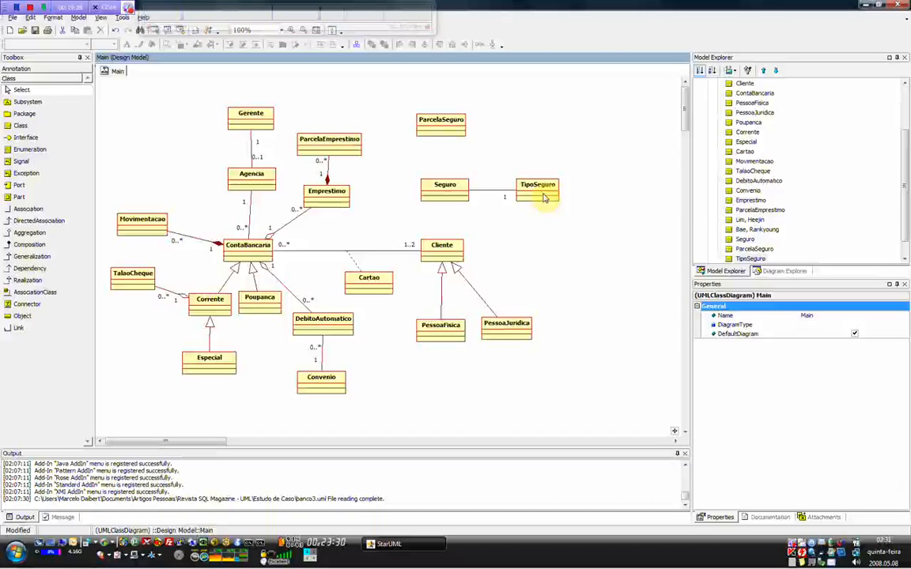
pyautogui.click(474, 193)
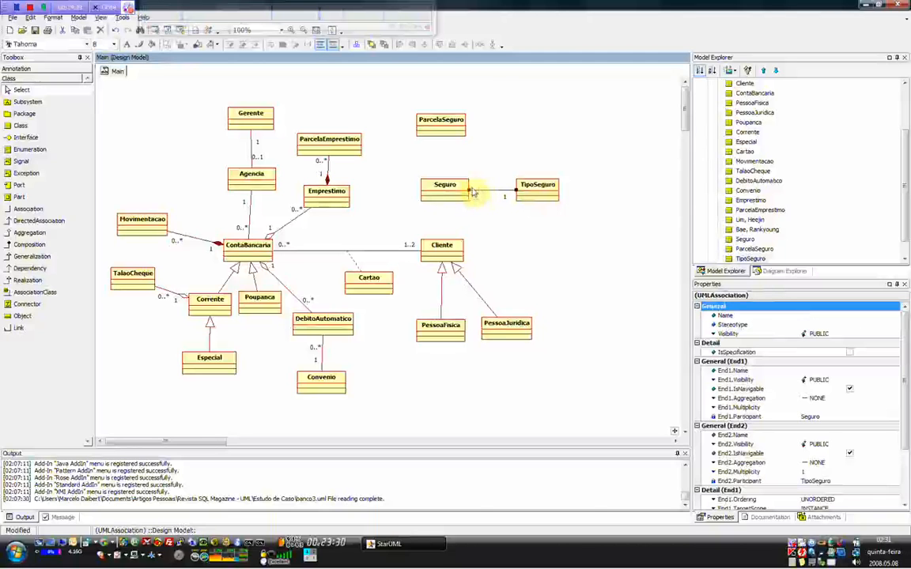
pyautogui.click(567, 239)
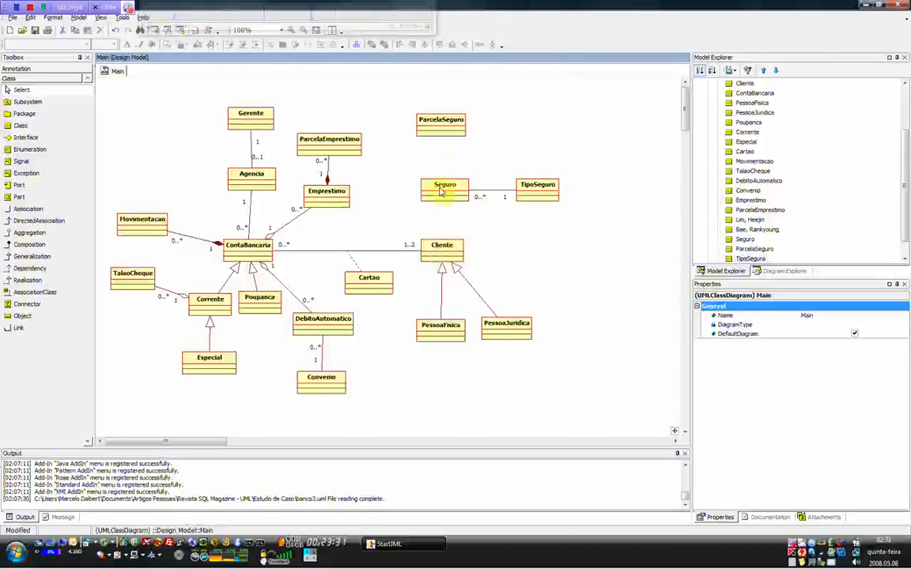
# - Draw an aggregation from Seguro to Cliente as the whole, with multiplicity 0..* at Seguro and 1 at Cliente
pyautogui.click(28, 233)
pyautogui.moveTo(445, 193); pyautogui.dragTo(441, 246)
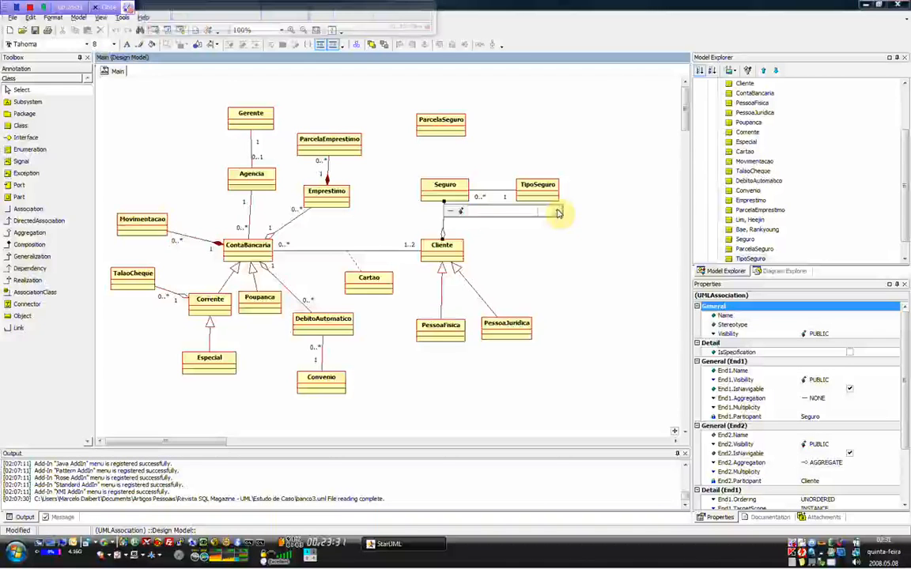
pyautogui.click(558, 212)
pyautogui.click(544, 235)
pyautogui.click(515, 257)
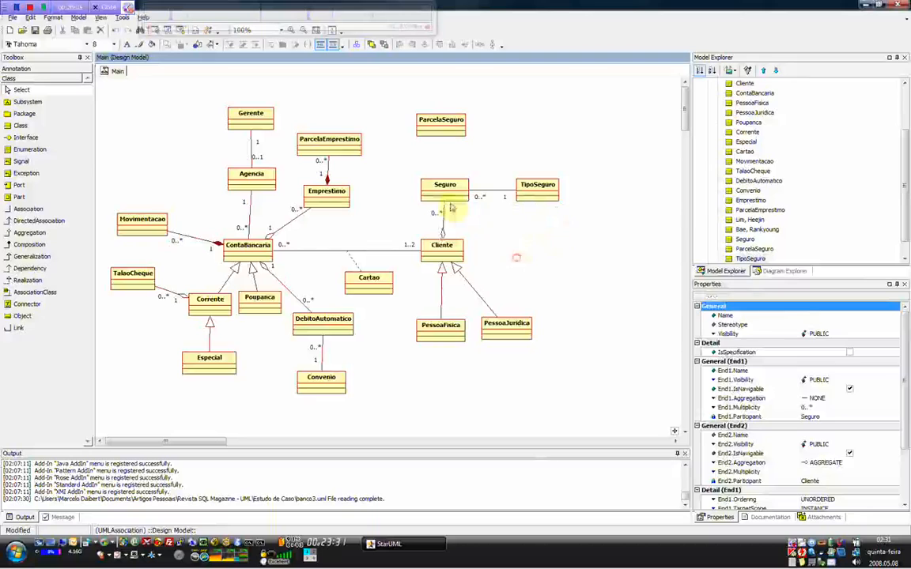
pyautogui.click(442, 238)
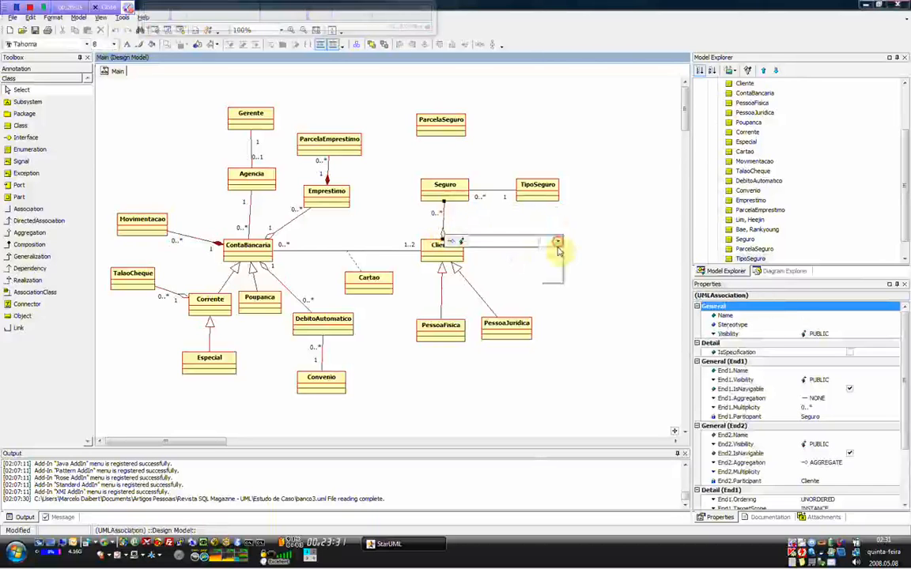
pyautogui.click(441, 149)
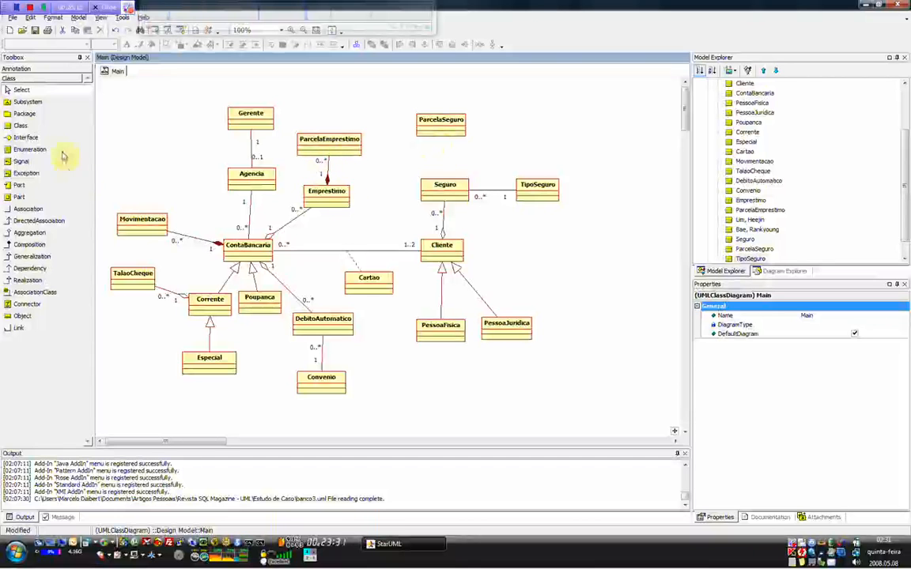
# - Draw a composition from ParcelaSeguro to Seguro as the whole, with multiplicity 0..* at ParcelaSeguro and 1 at Seguro
pyautogui.click(29, 244)
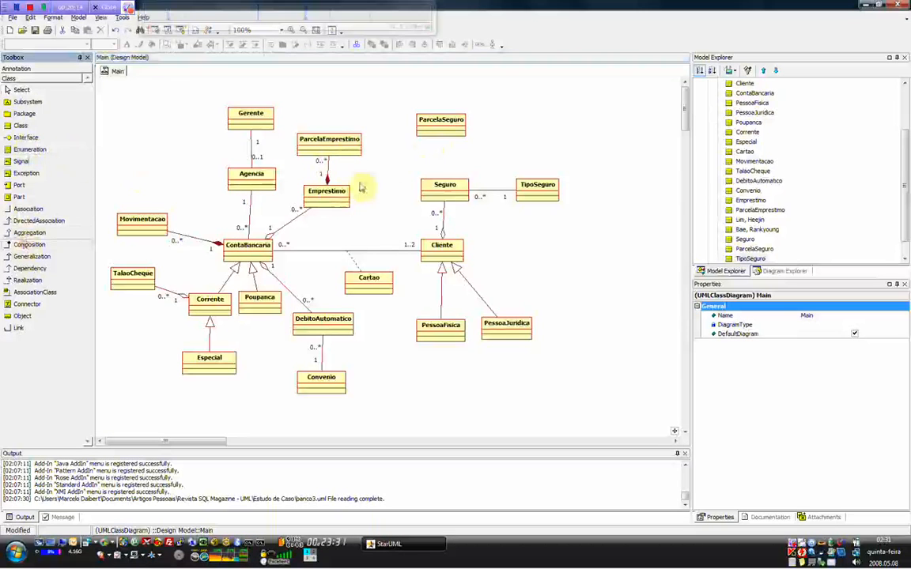
pyautogui.moveTo(431, 134); pyautogui.dragTo(443, 170)
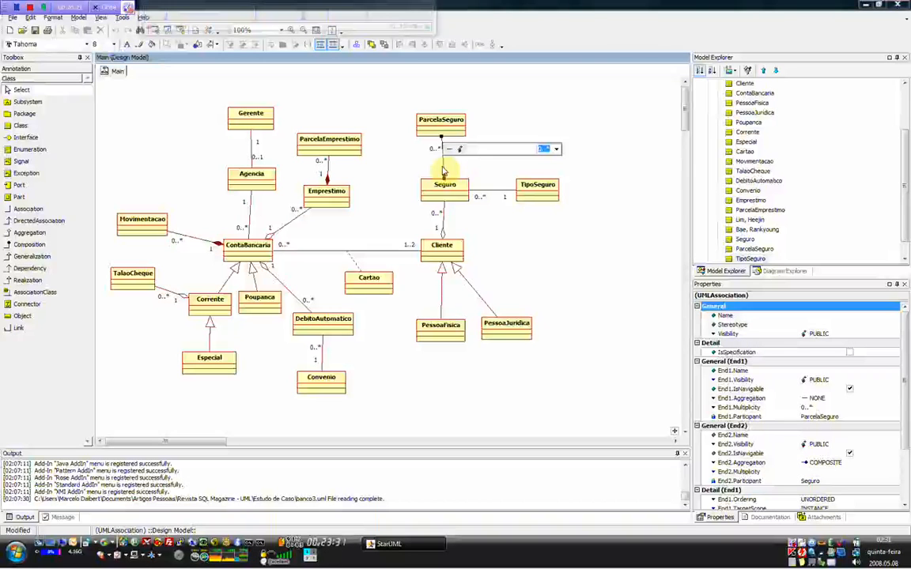
pyautogui.doubleClick(444, 172)
pyautogui.click(558, 178)
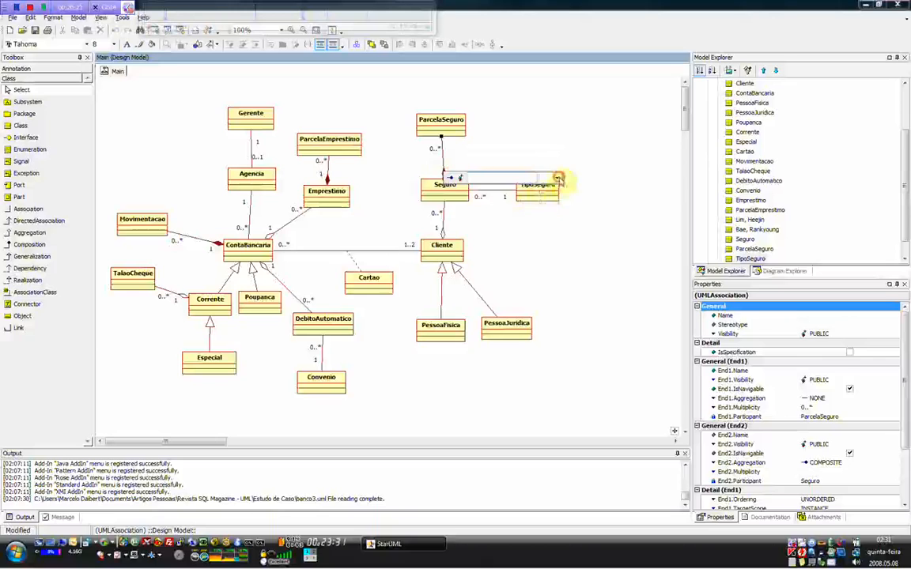
pyautogui.click(548, 254)
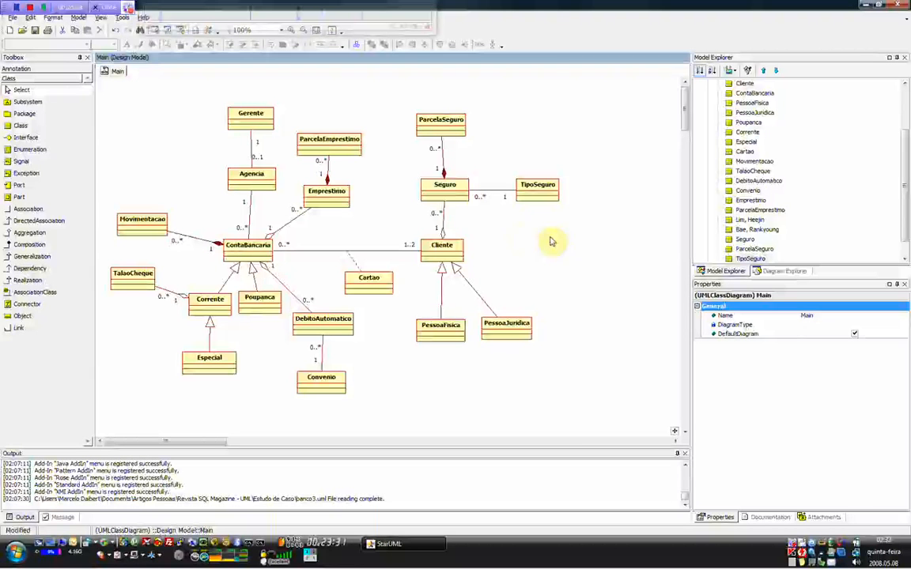
# - Save the project in the Downloads folder as Banco.uml
pyautogui.click(676, 444)
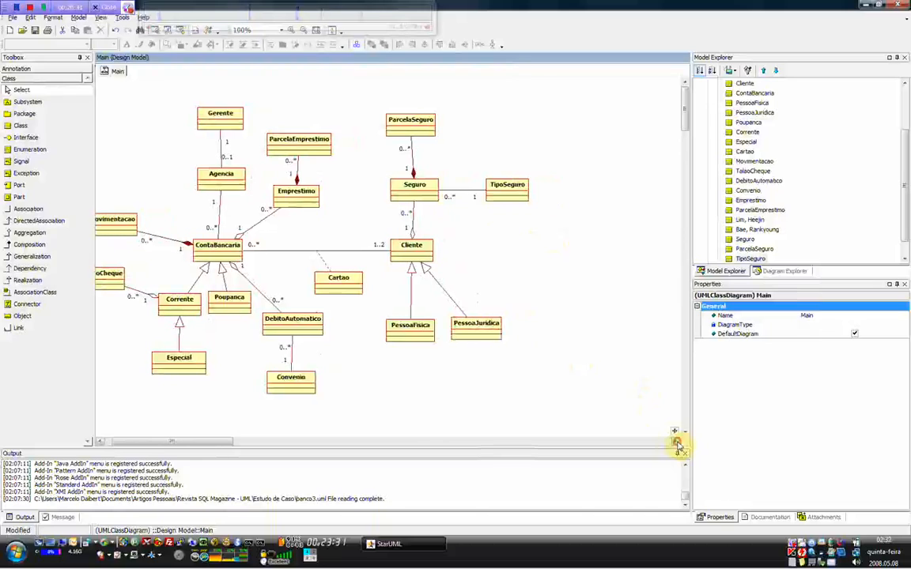
pyautogui.click(677, 444)
pyautogui.hotkey('ctrl', 's')
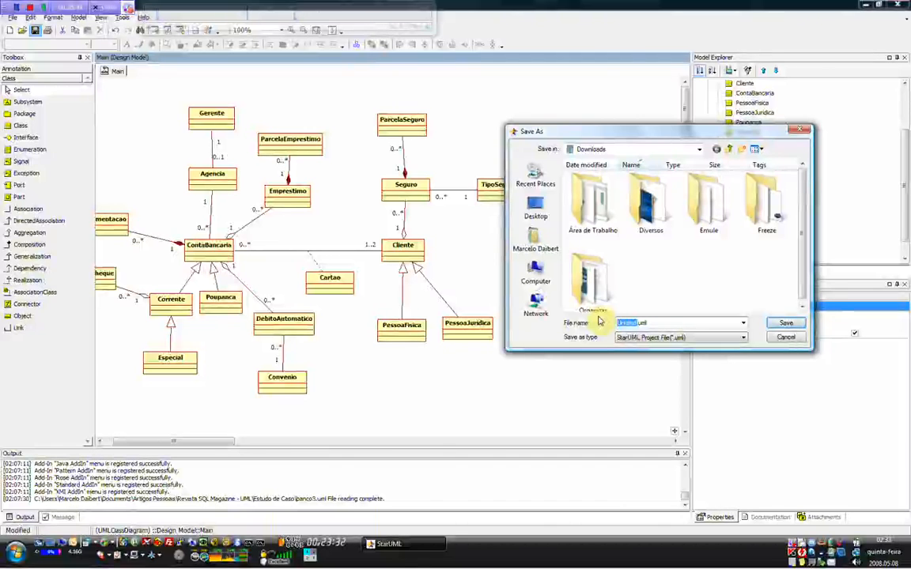
pyautogui.write('Banco')
pyautogui.click(784, 323)
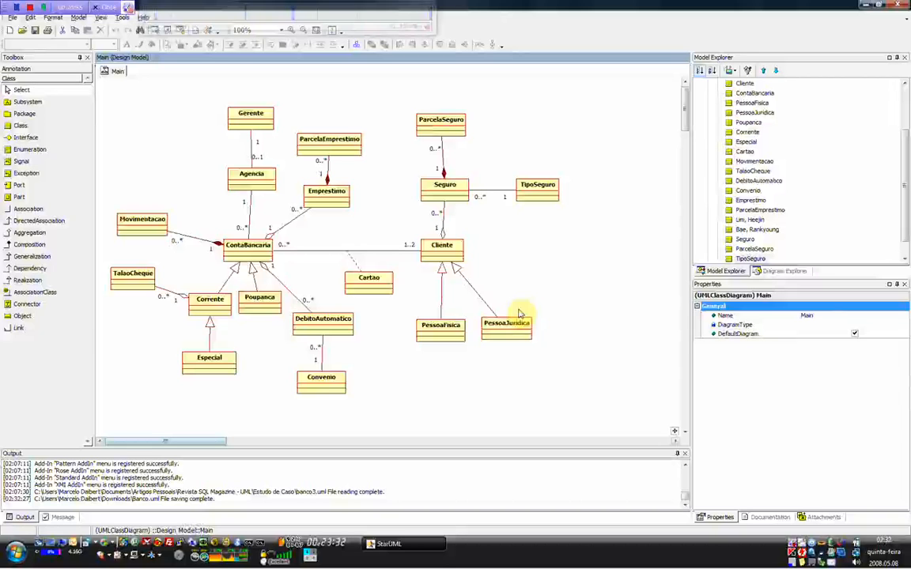
# - Move the PessoaFisica and PessoaJuridica classes closer together, side by side just below Cliente
pyautogui.moveTo(440, 325); pyautogui.dragTo(464, 321)
pyautogui.click(481, 362)
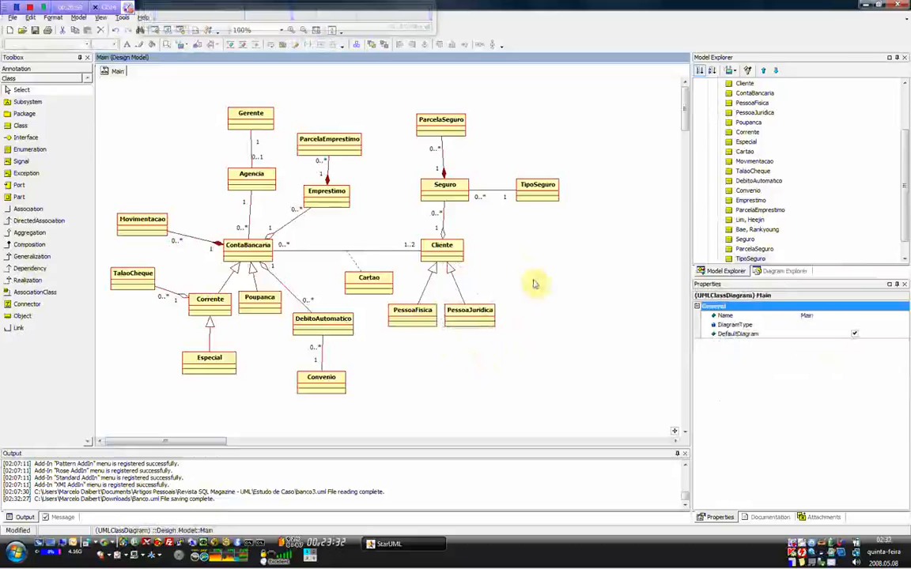
# - Add a class named CartaoCredito to the right of Cliente and line the two classes up horizontally
pyautogui.click(31, 126)
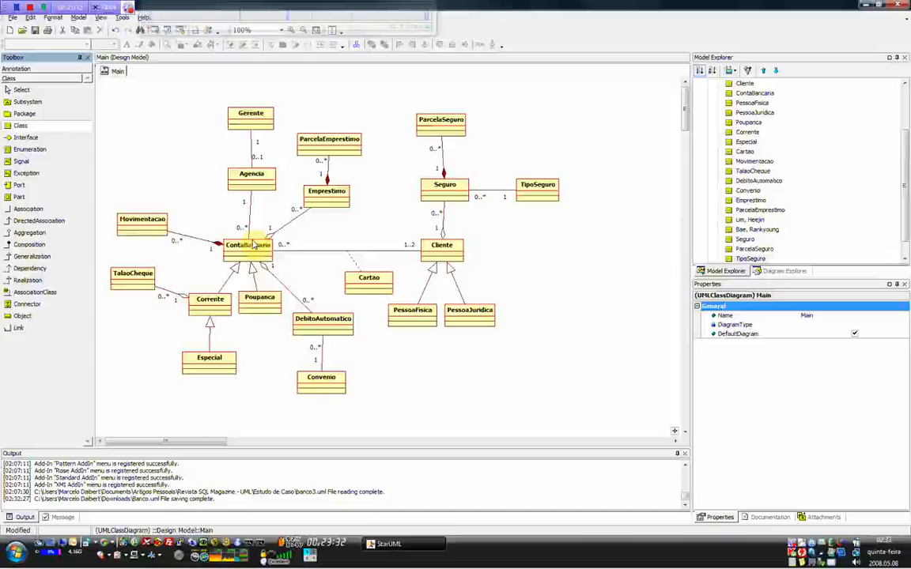
pyautogui.click(571, 253)
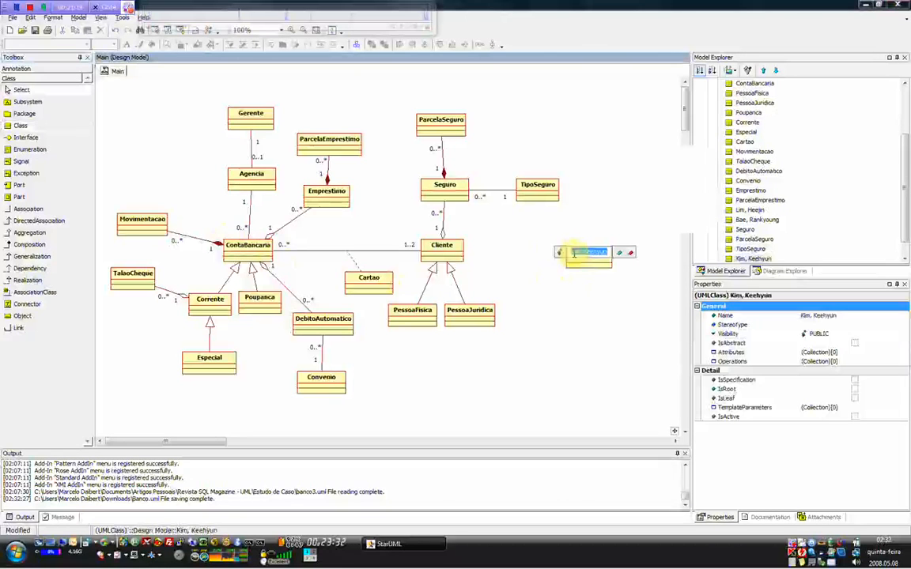
pyautogui.write('CartaoCredito')
pyautogui.moveTo(573, 253); pyautogui.dragTo(554, 255)
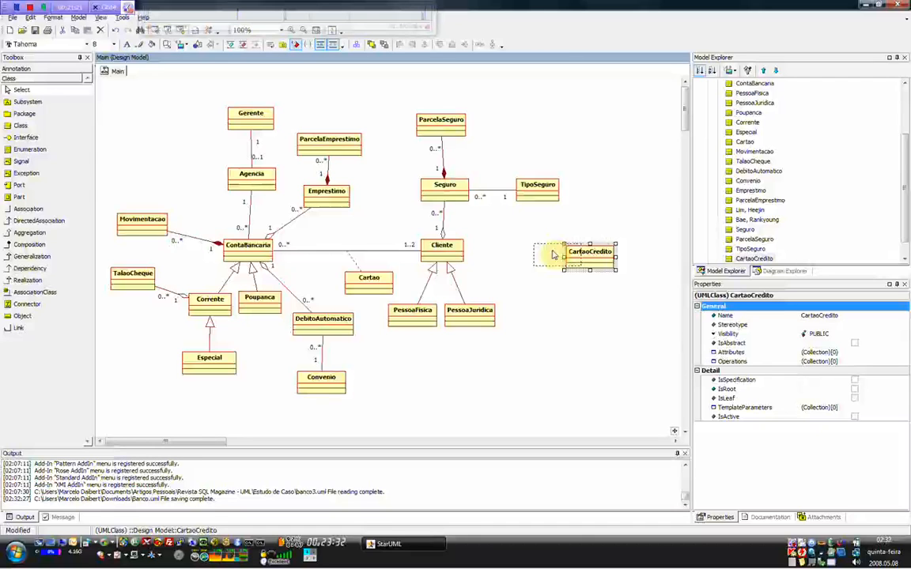
pyautogui.moveTo(554, 254); pyautogui.dragTo(550, 253)
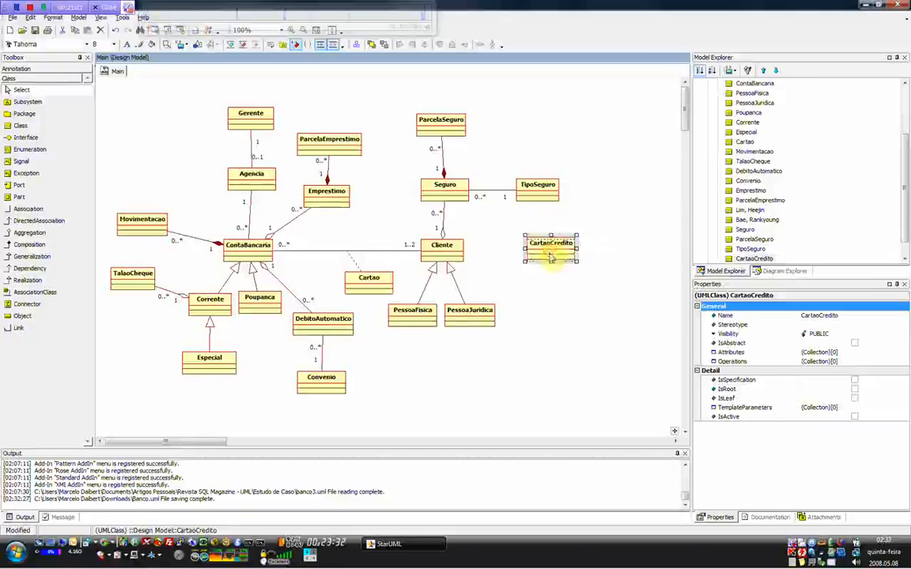
# - Draw an aggregation from CartaoCredito to Cliente as the whole, with multiplicity 0..* at CartaoCredito and 1 at Cliente
pyautogui.click(29, 232)
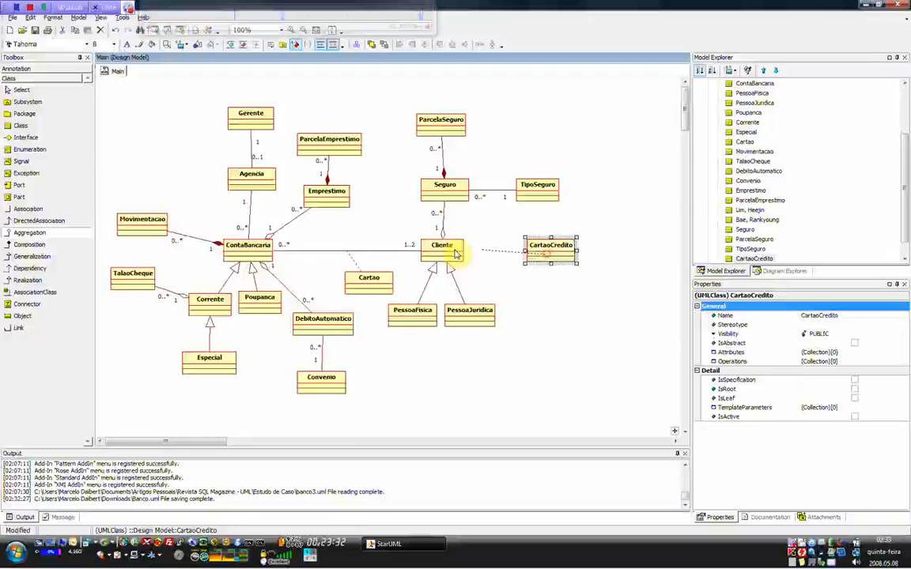
pyautogui.moveTo(456, 253); pyautogui.dragTo(533, 256)
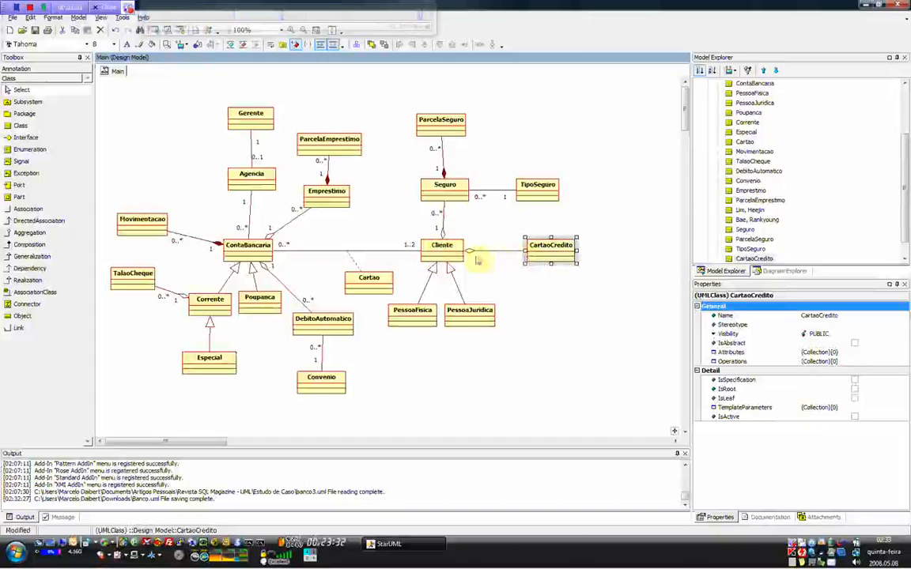
pyautogui.doubleClick(520, 252)
pyautogui.click(569, 303)
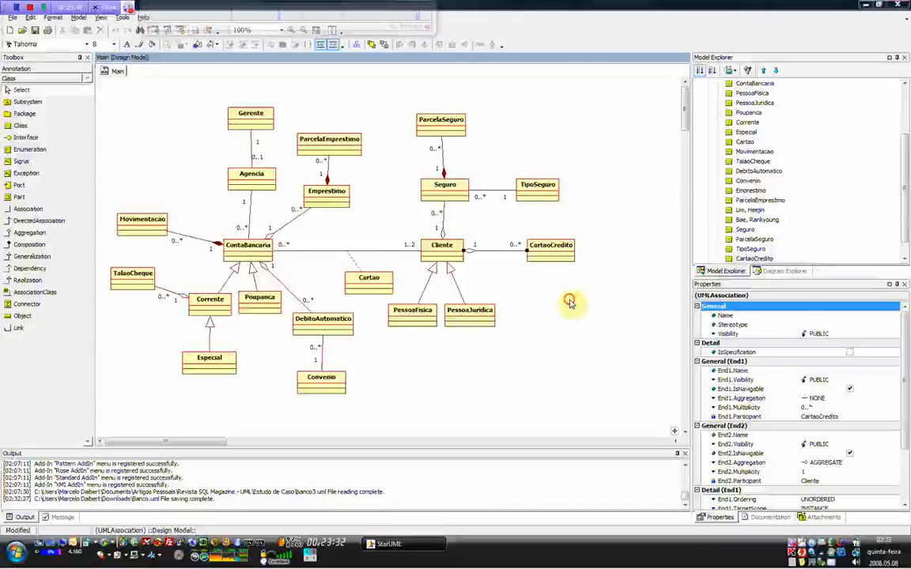
pyautogui.click(569, 303)
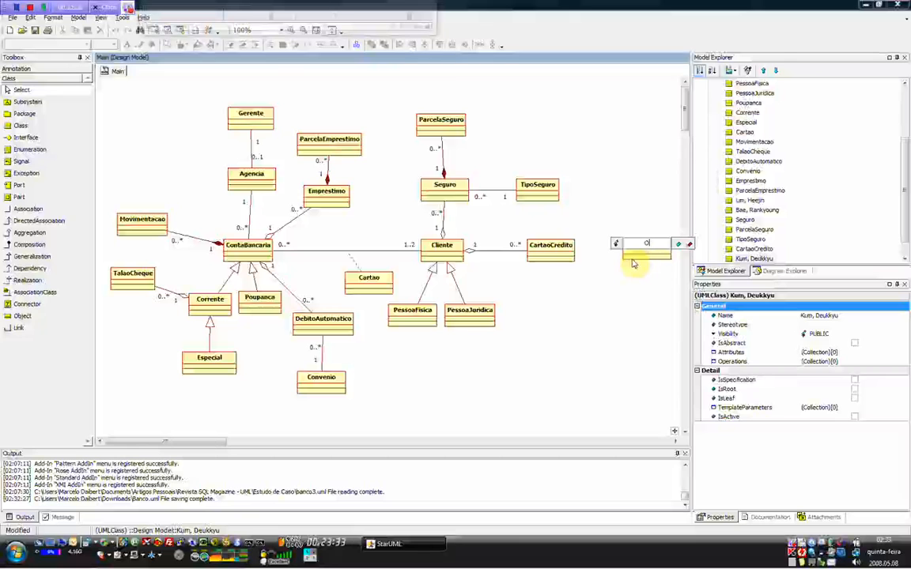
# - Add a class named Operadora to the right of CartaoCredito and associate the two, with multiplicity 0..* at CartaoCredito and 1 at Operadora
pyautogui.press('BackSpace')
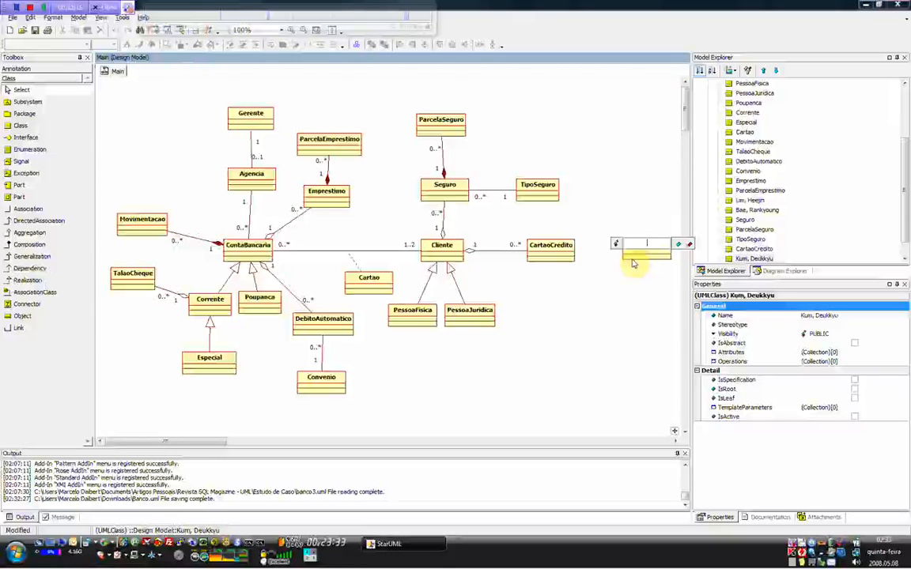
pyautogui.write('Operati')
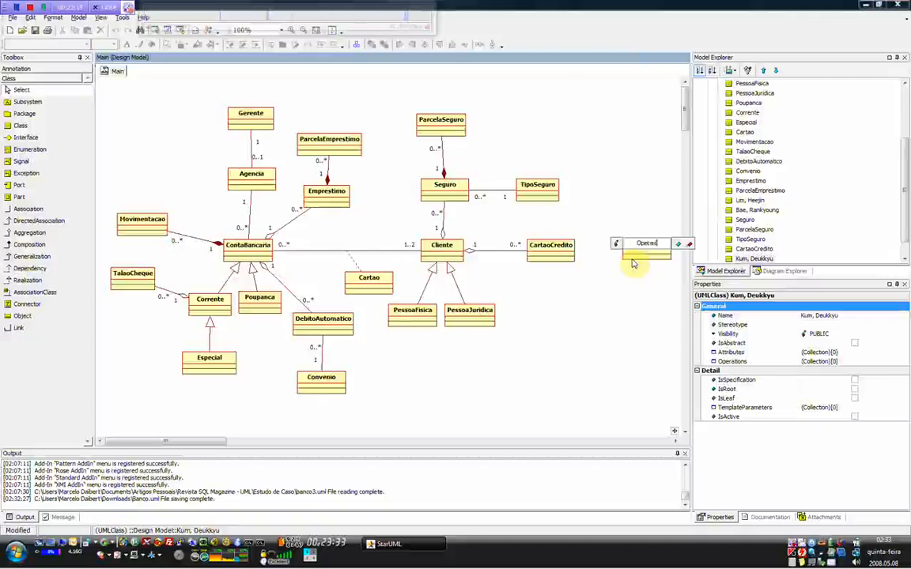
pyautogui.write('ora')
pyautogui.click(629, 306)
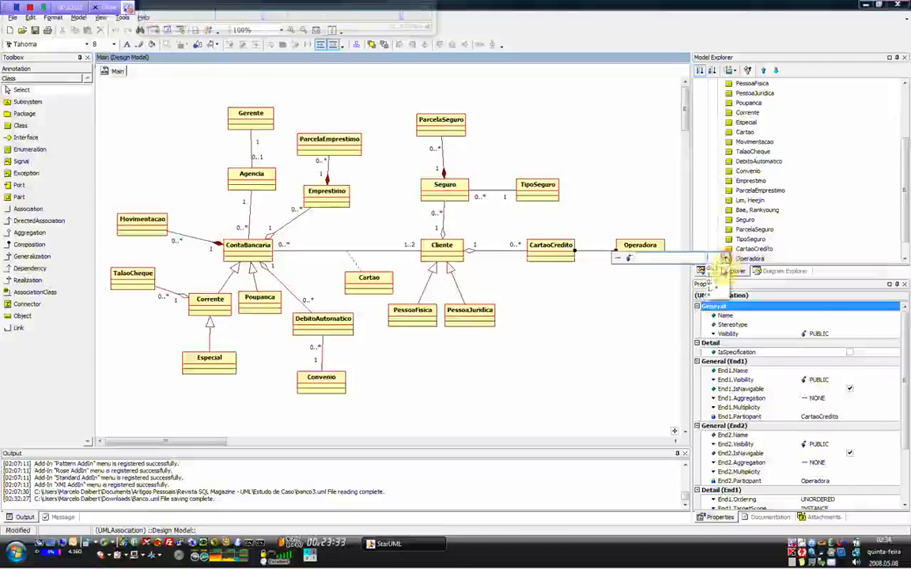
pyautogui.click(645, 263)
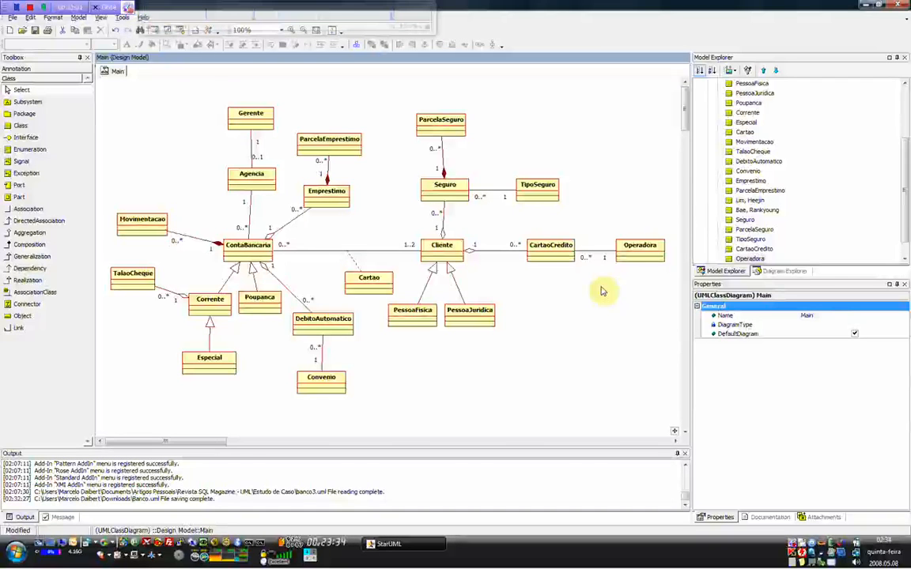
# - Shift the CartaoCredito class slightly towards Cliente to widen its gap to Operadora
pyautogui.click(550, 253)
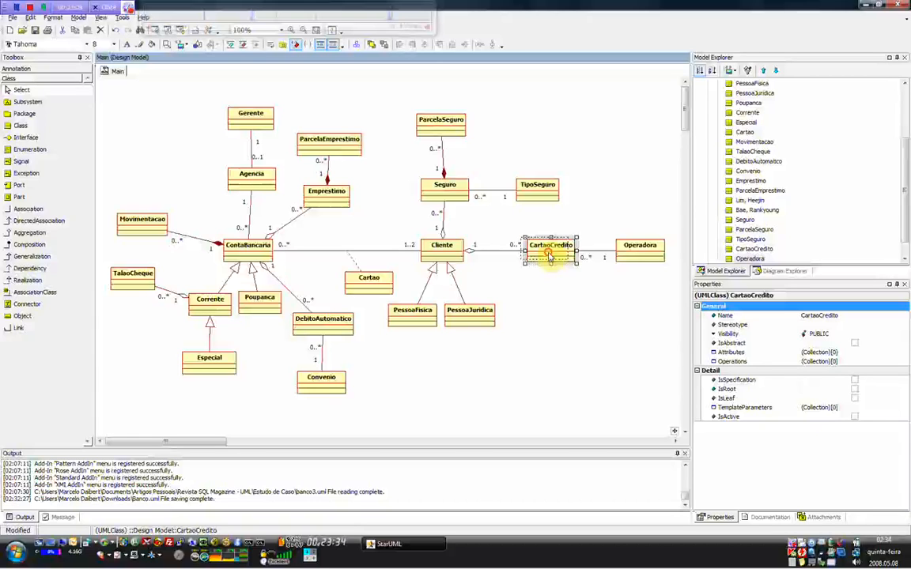
pyautogui.moveTo(554, 255); pyautogui.dragTo(548, 253)
pyautogui.click(560, 294)
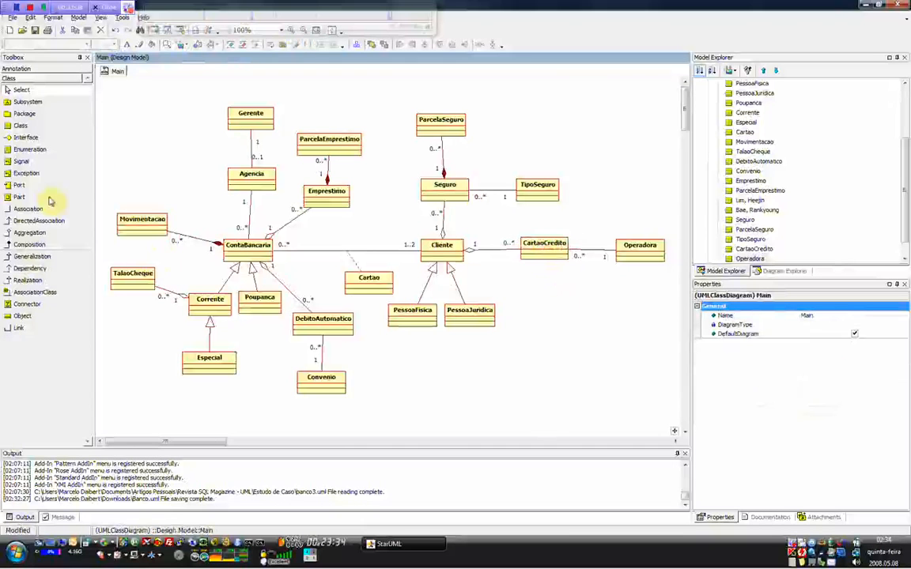
# - Add a class named Fatura and align it directly below CartaoCredito
pyautogui.click(38, 127)
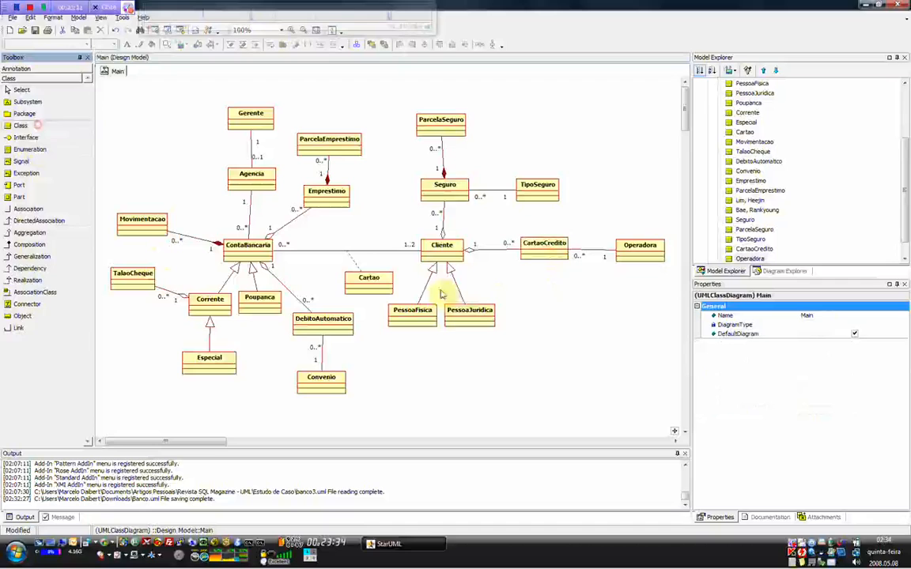
pyautogui.click(523, 299)
pyautogui.write('Fatura')
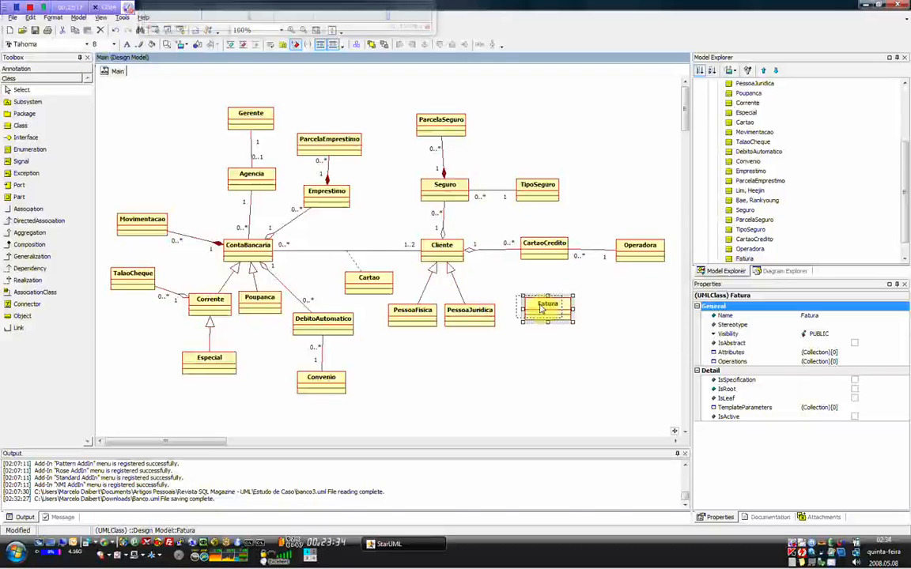
pyautogui.moveTo(541, 308); pyautogui.dragTo(543, 307)
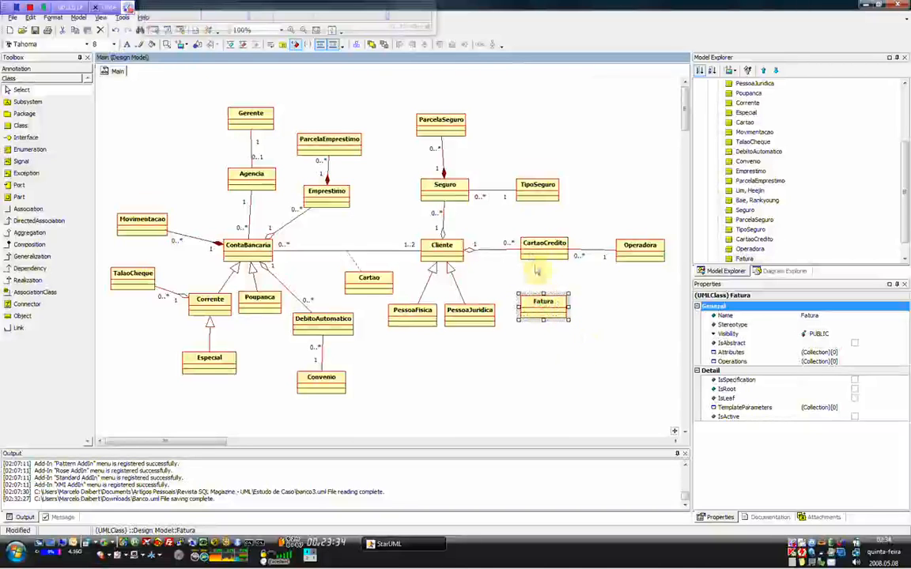
# - Draw an aggregation from Fatura to CartaoCredito as the whole, with multiplicity 0..* at Fatura and 1 at CartaoCredito
pyautogui.click(30, 232)
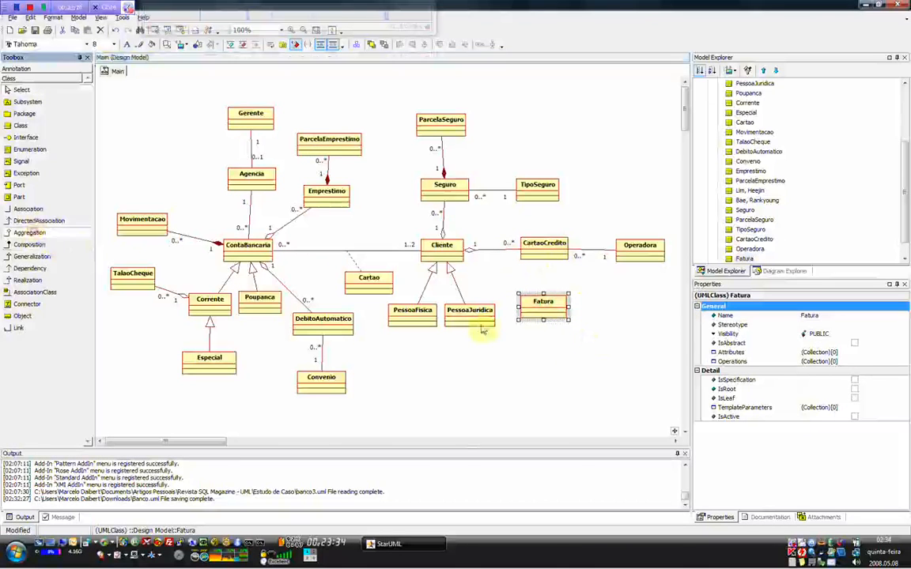
pyautogui.moveTo(543, 307); pyautogui.dragTo(544, 249)
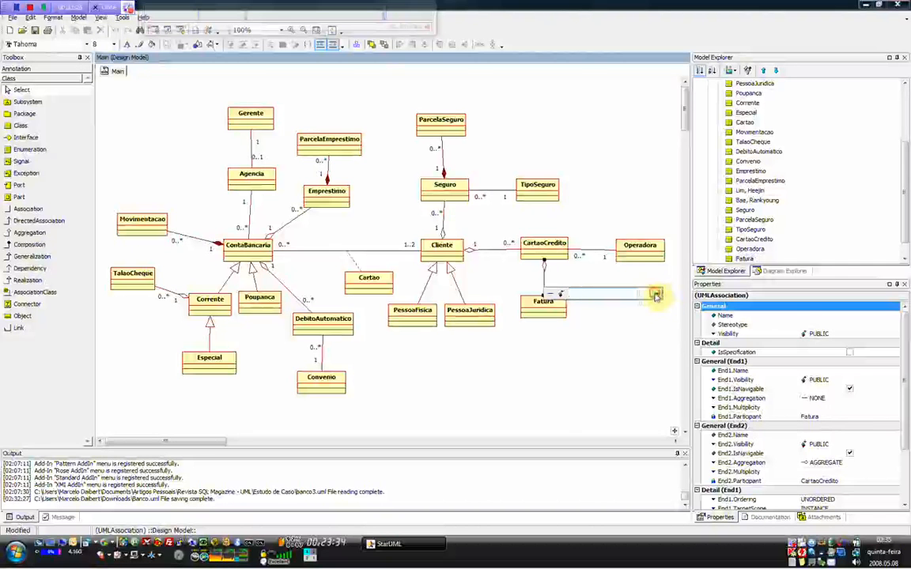
pyautogui.click(657, 293)
pyautogui.click(651, 318)
pyautogui.click(576, 342)
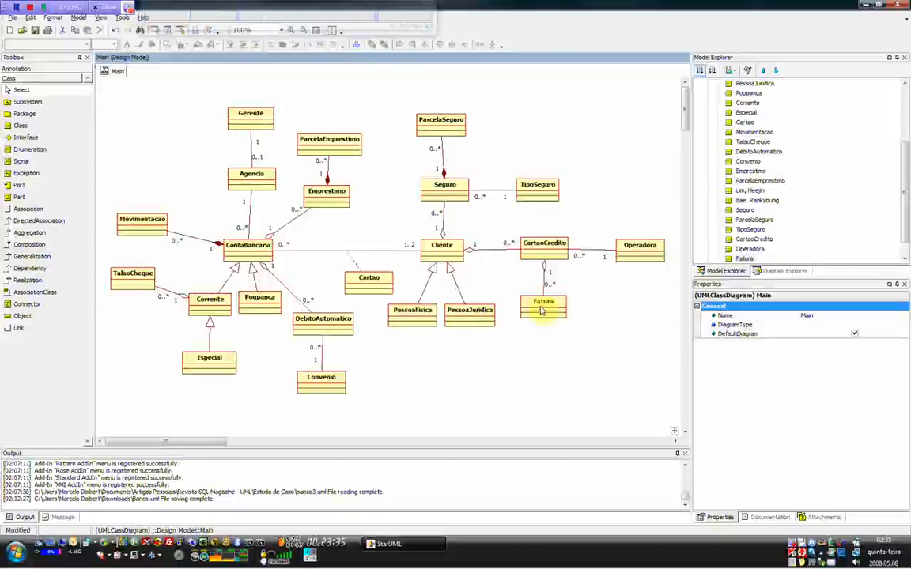
# - Add a class named Compra below Fatura
pyautogui.click(34, 126)
pyautogui.click(523, 364)
pyautogui.write('Compra')
pyautogui.press('Return')
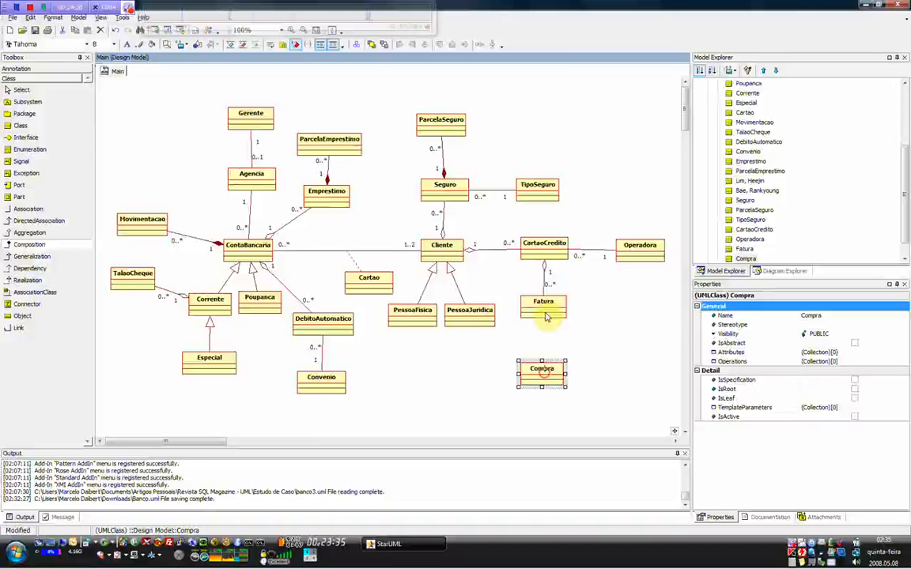
# - Draw a composition from Compra to Fatura as the whole, align Compra under Fatura, and set multiplicity 0..* at Compra and 1 at Fatura
pyautogui.moveTo(546, 316); pyautogui.dragTo(544, 307)
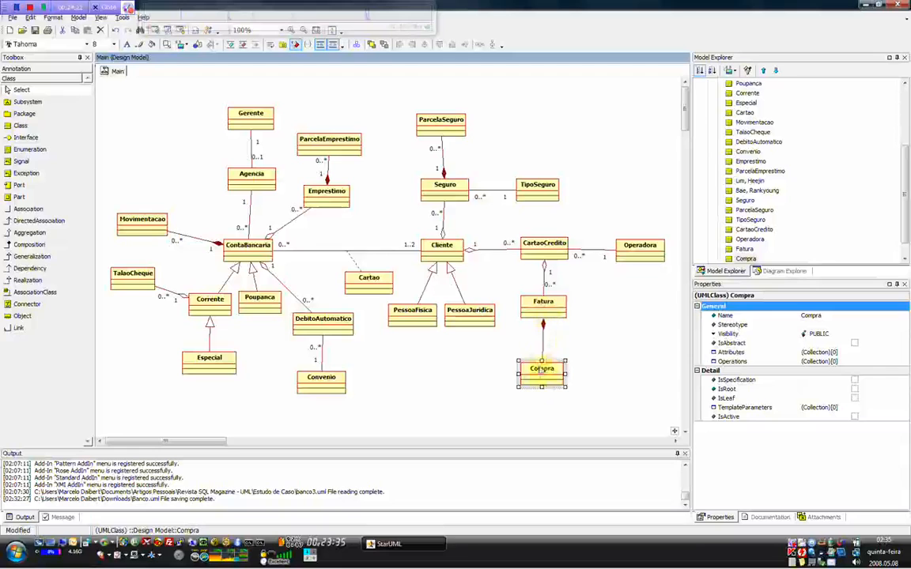
pyautogui.moveTo(541, 369); pyautogui.dragTo(544, 352)
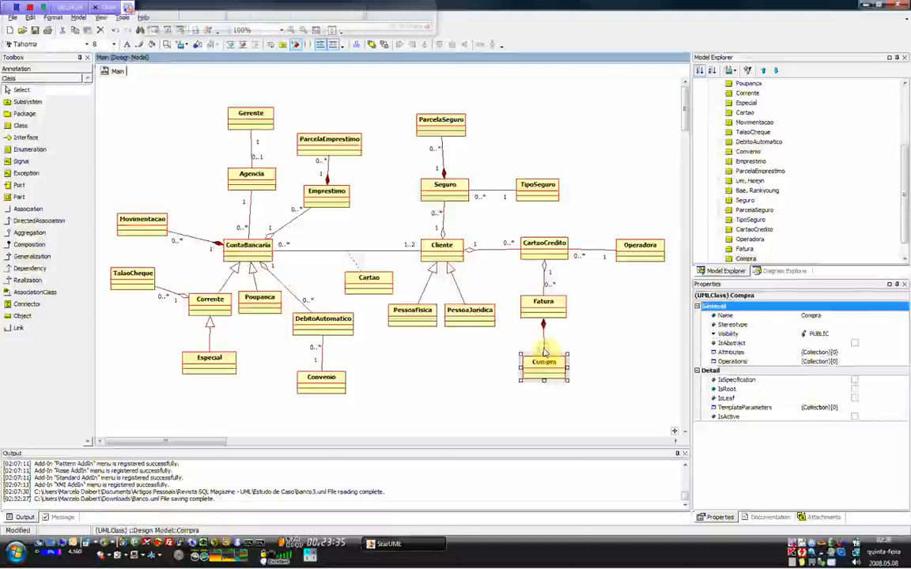
pyautogui.moveTo(544, 352); pyautogui.dragTo(658, 359)
pyautogui.click(657, 357)
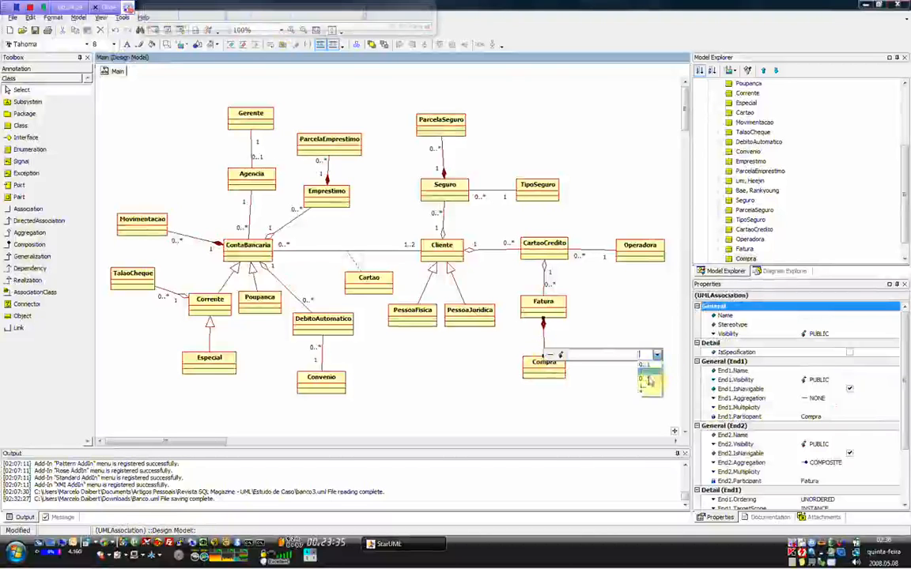
pyautogui.click(648, 377)
pyautogui.click(575, 331)
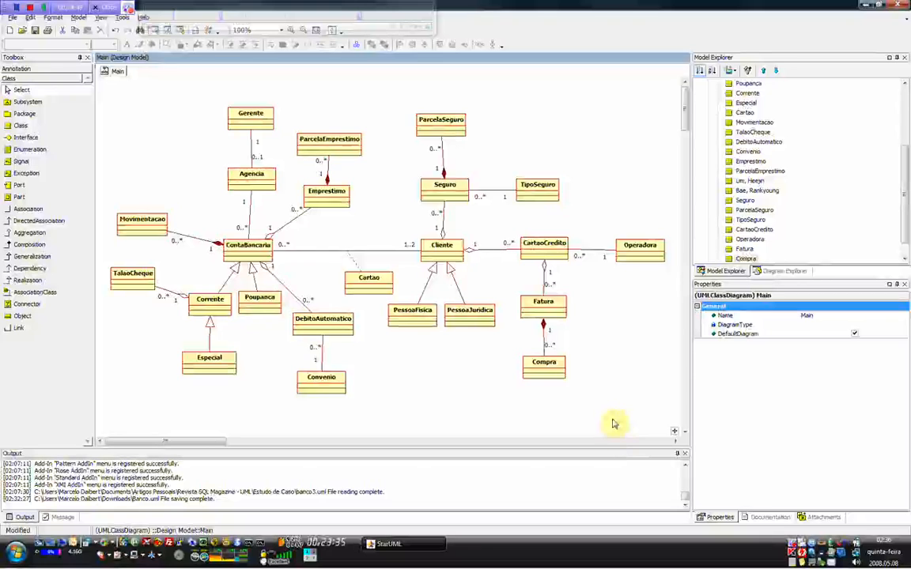
# - Add a class named Estabelecimento to the right of Compra
pyautogui.click(554, 373)
pyautogui.click(599, 377)
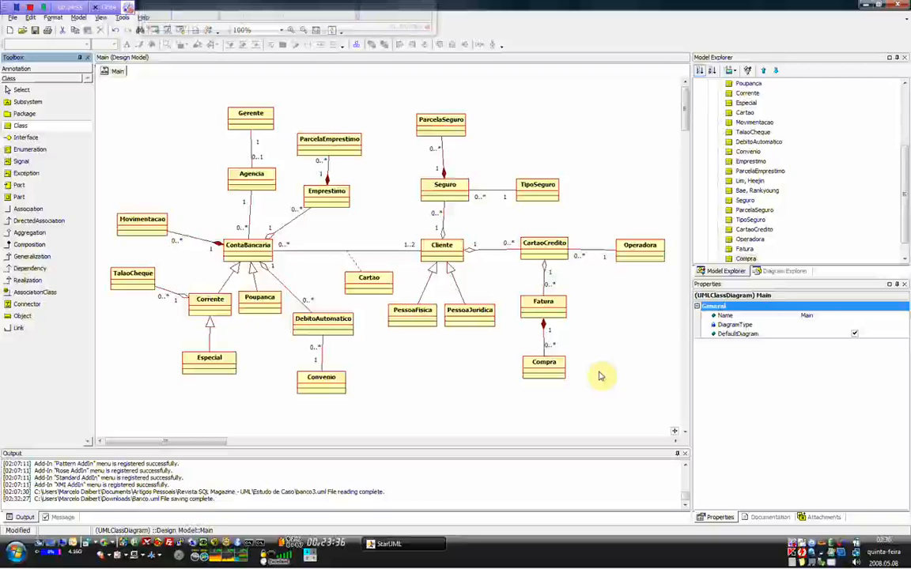
pyautogui.click(620, 360)
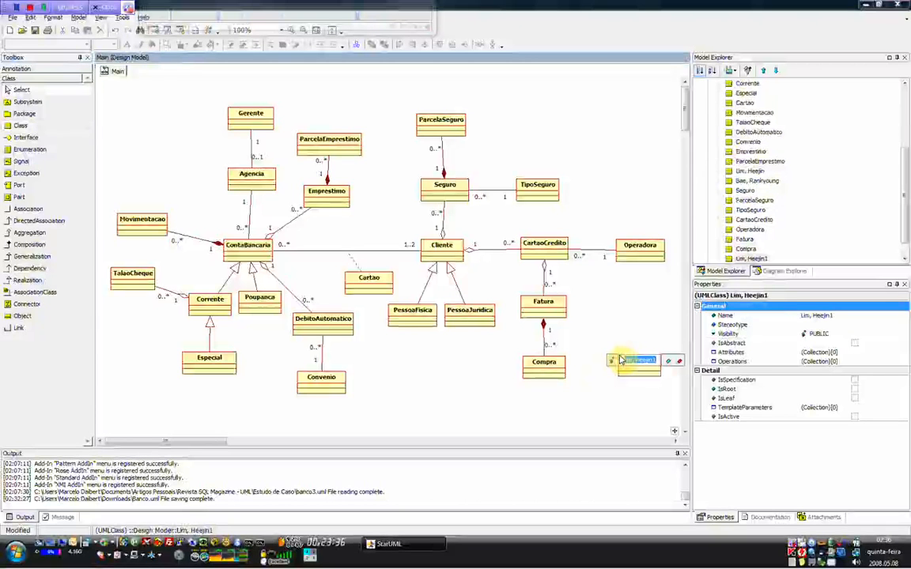
pyautogui.write('Es')
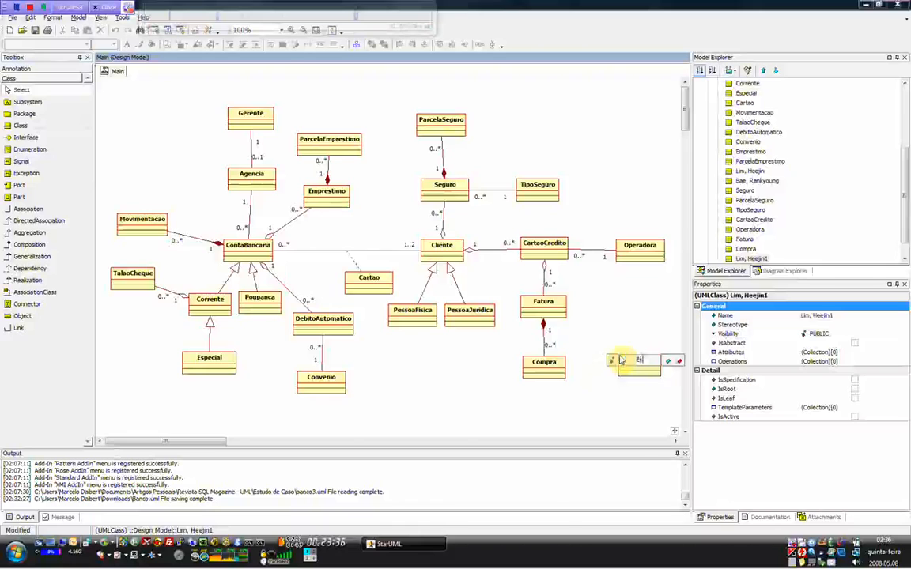
pyautogui.write('tabelecimento')
pyautogui.press('Return')
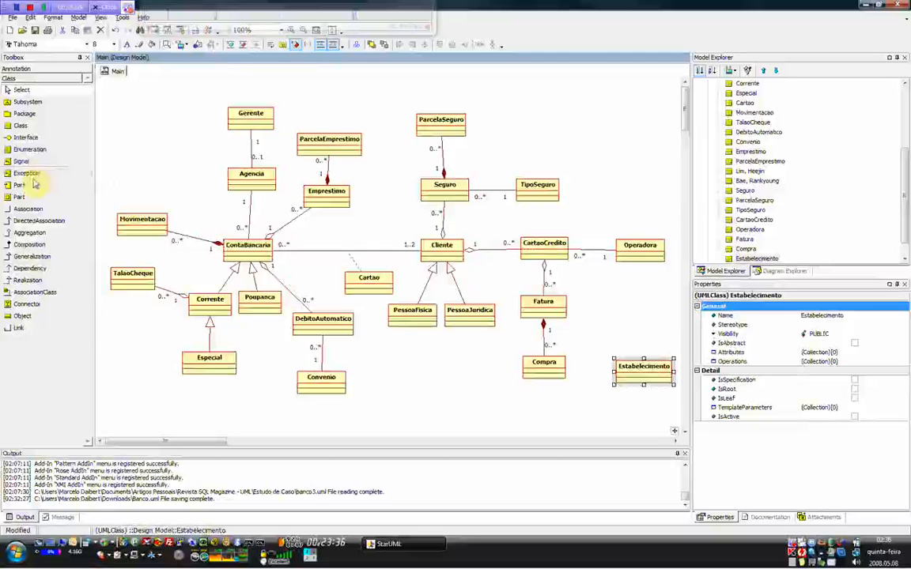
# - Draw an association between Compra and Estabelecimento, with multiplicity 0..* at Compra and 1 at Estabelecimento
pyautogui.click(28, 209)
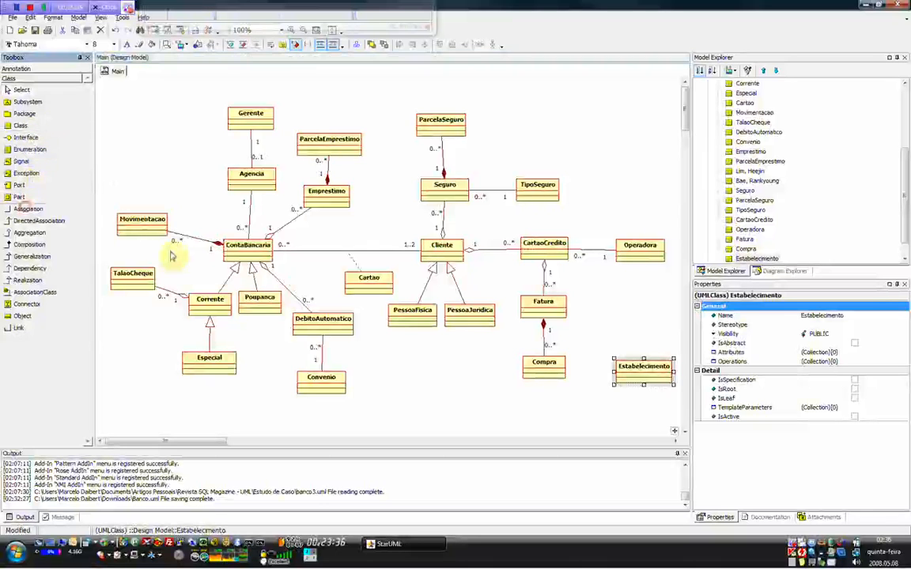
pyautogui.moveTo(540, 375); pyautogui.dragTo(642, 369)
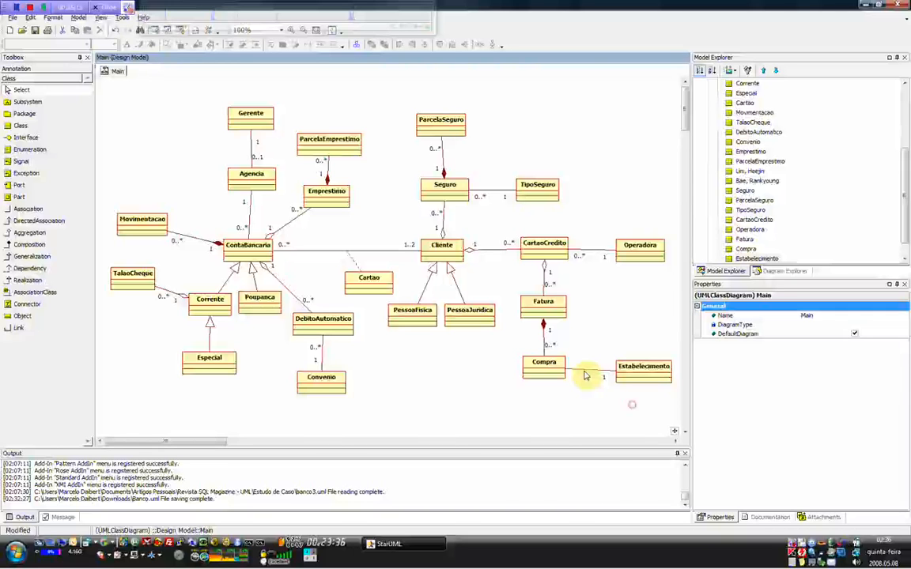
pyautogui.doubleClick(569, 369)
pyautogui.click(682, 376)
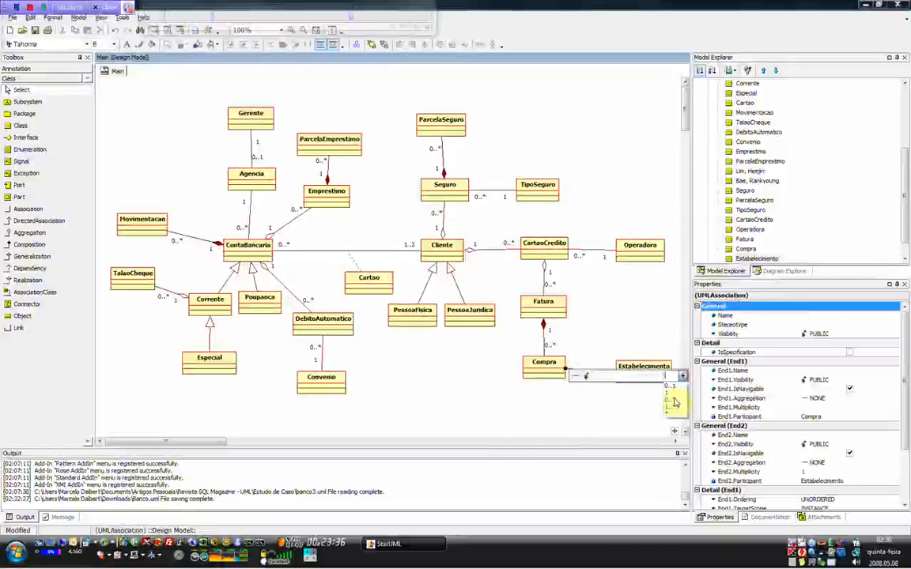
pyautogui.click(674, 401)
pyautogui.click(555, 423)
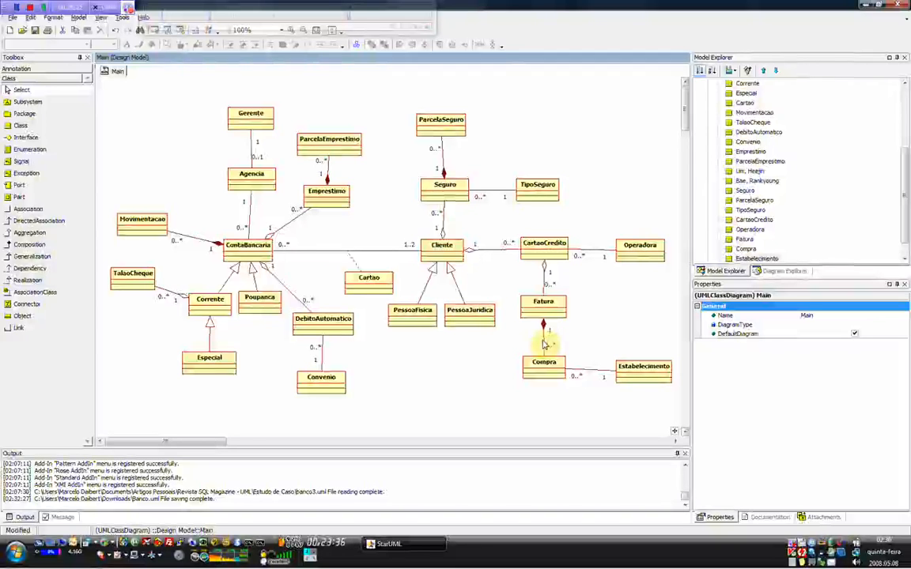
# - Add a class named Pagamento beside Fatura and aggregate it into Fatura as the whole, with multiplicity 0..* at Pagamento and 1 at Fatura
pyautogui.click(21, 125)
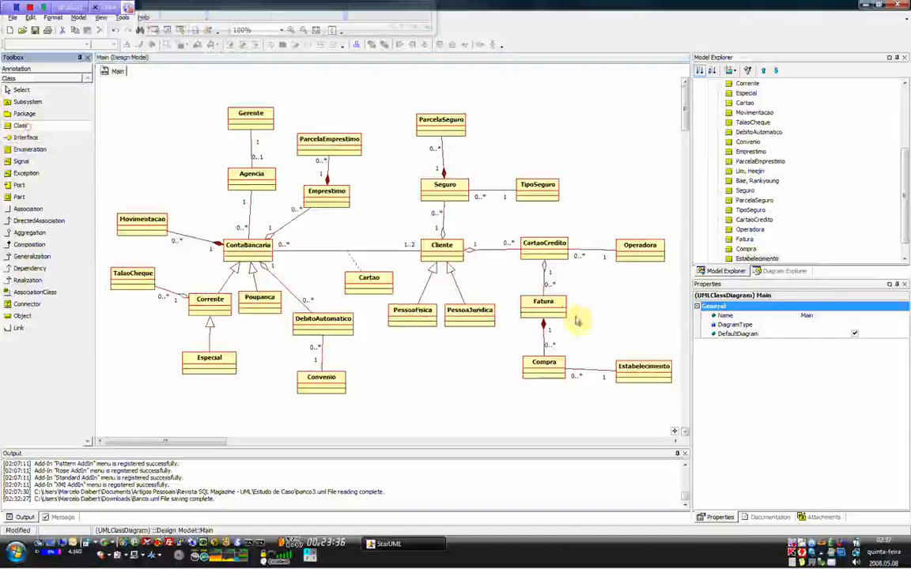
pyautogui.click(624, 299)
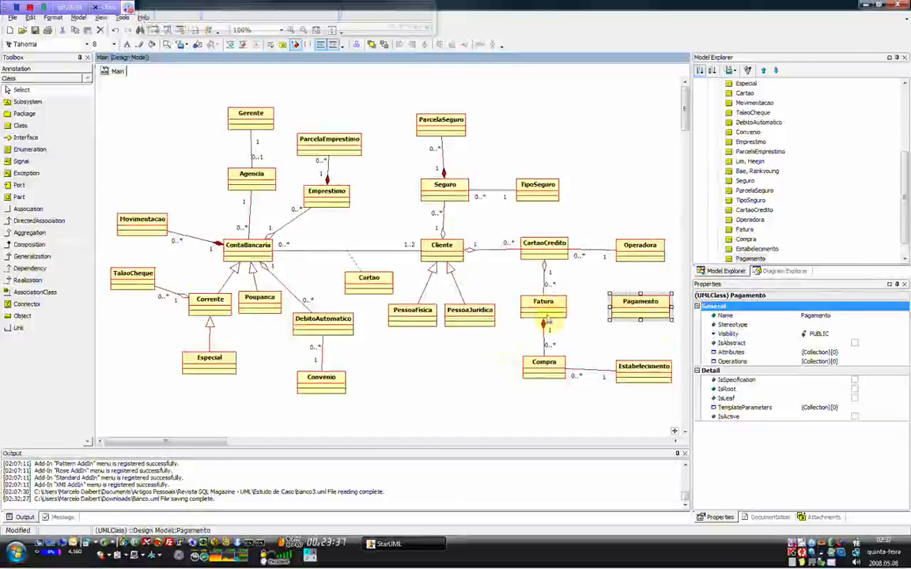
pyautogui.click(41, 232)
pyautogui.moveTo(563, 307); pyautogui.dragTo(604, 308)
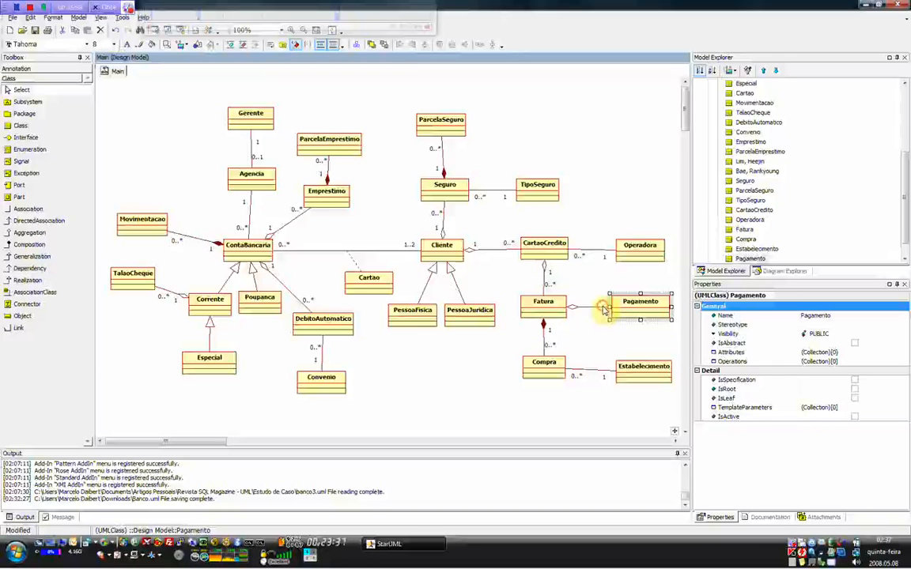
pyautogui.click(606, 308)
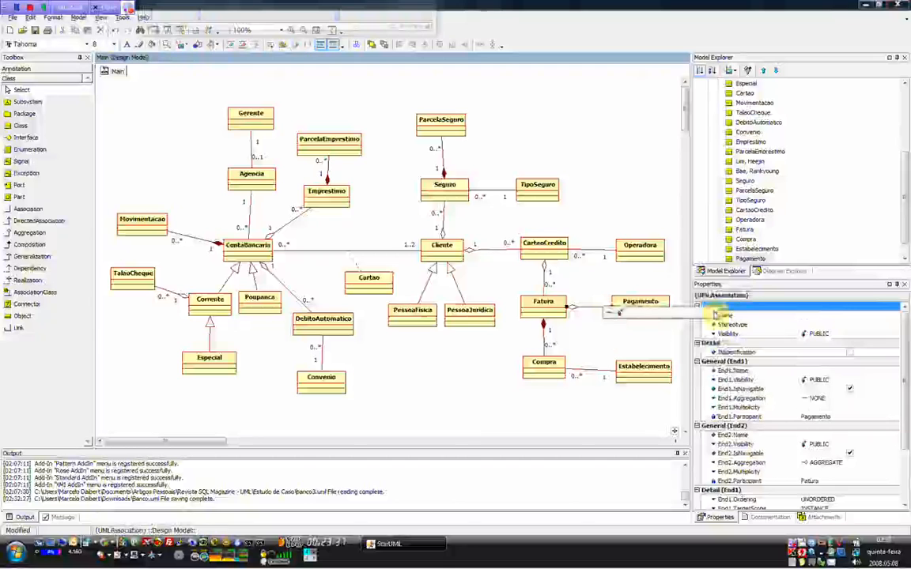
pyautogui.click(706, 335)
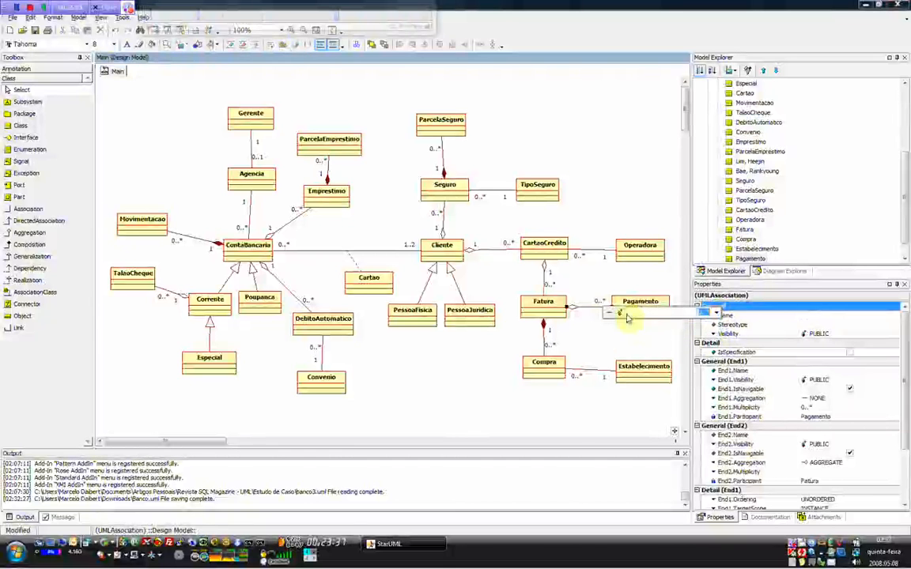
pyautogui.click(642, 334)
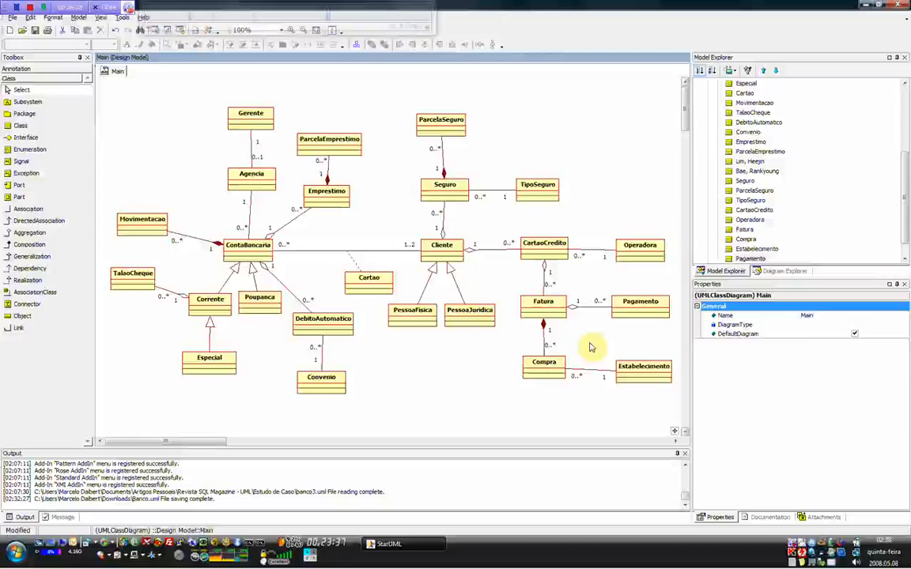
# - Set the fill color of the Gerente and Agencia classes to gray
pyautogui.click(250, 118)
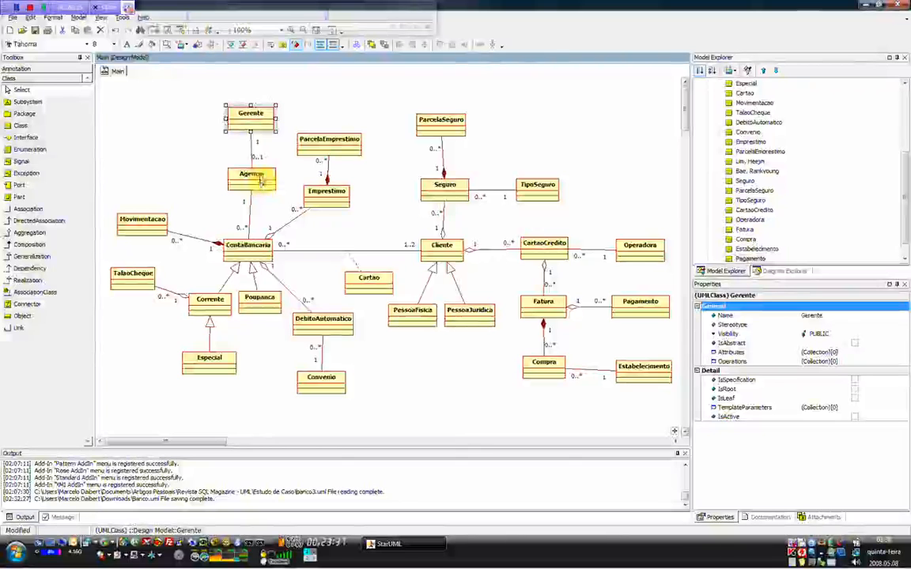
pyautogui.keyDown('shift'); pyautogui.click(261, 179); pyautogui.keyUp('shift')
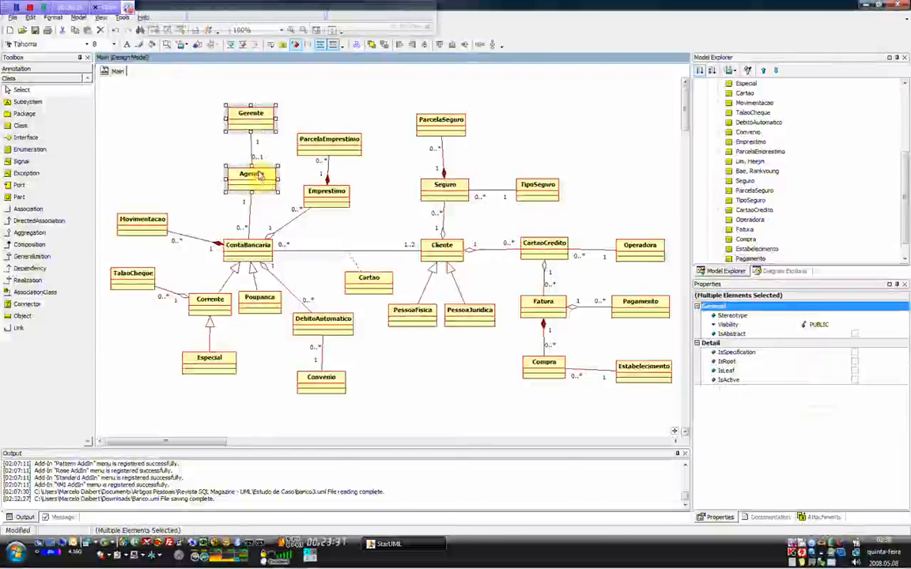
pyautogui.rightClick(260, 188)
pyautogui.click(473, 222)
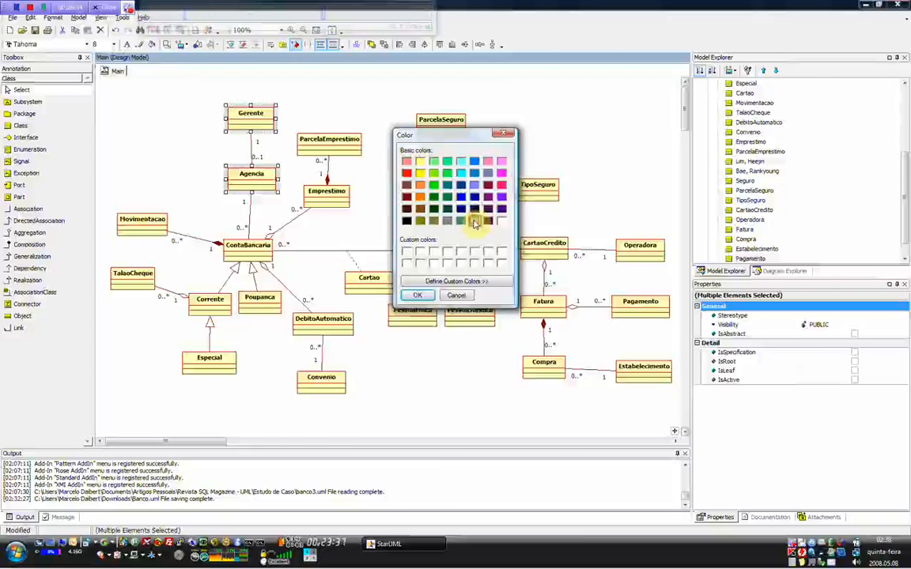
pyautogui.click(417, 295)
pyautogui.click(350, 233)
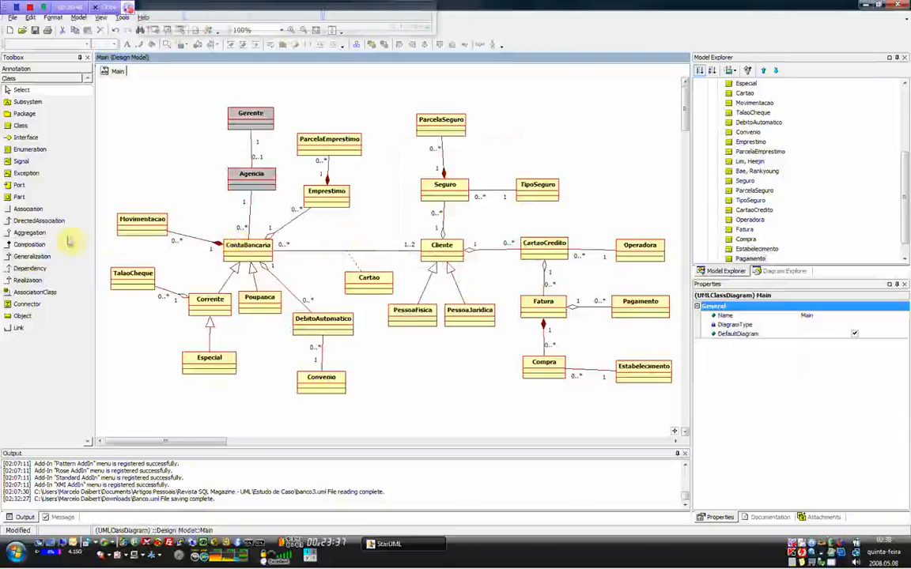
# - Set the fill color of ContaBancaria, Movimentacao, TalaoCheque, Corrente, Especial, Poupanca and Cartao to yellow
pyautogui.click(237, 252)
pyautogui.keyDown('shift'); pyautogui.click(143, 224); pyautogui.keyUp('shift')
pyautogui.keyDown('shift'); pyautogui.click(132, 279); pyautogui.keyUp('shift')
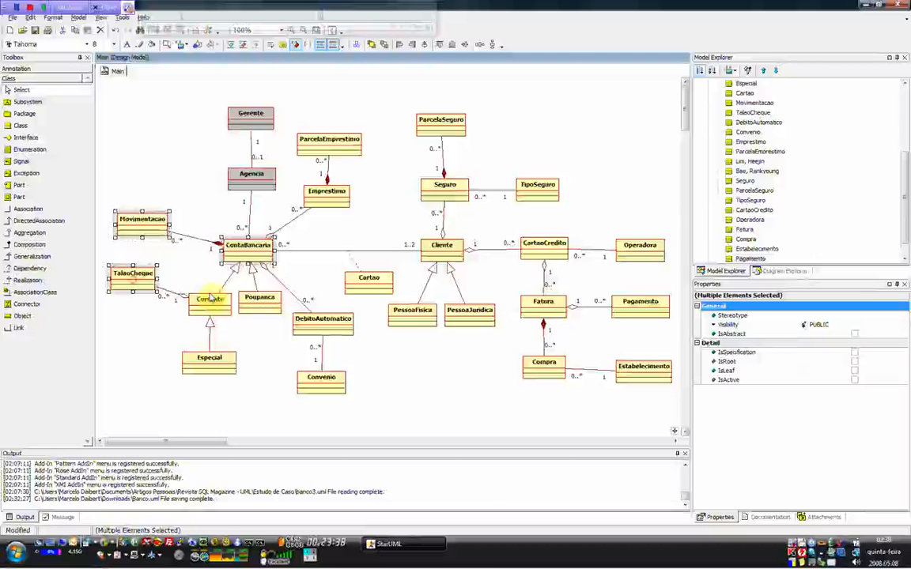
pyautogui.keyDown('shift'); pyautogui.click(210, 299); pyautogui.keyUp('shift')
pyautogui.keyDown('shift'); pyautogui.click(213, 368); pyautogui.keyUp('shift')
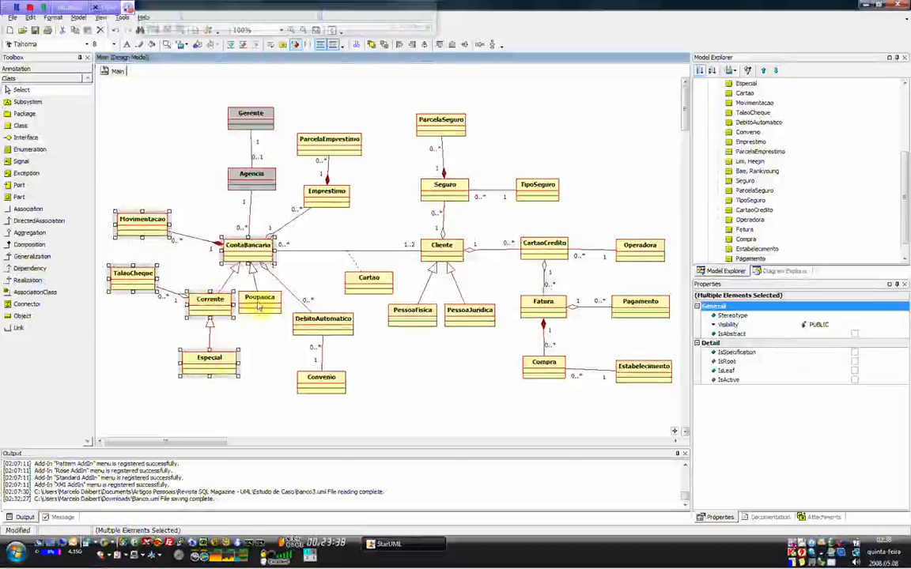
pyautogui.keyDown('shift'); pyautogui.click(261, 304); pyautogui.keyUp('shift')
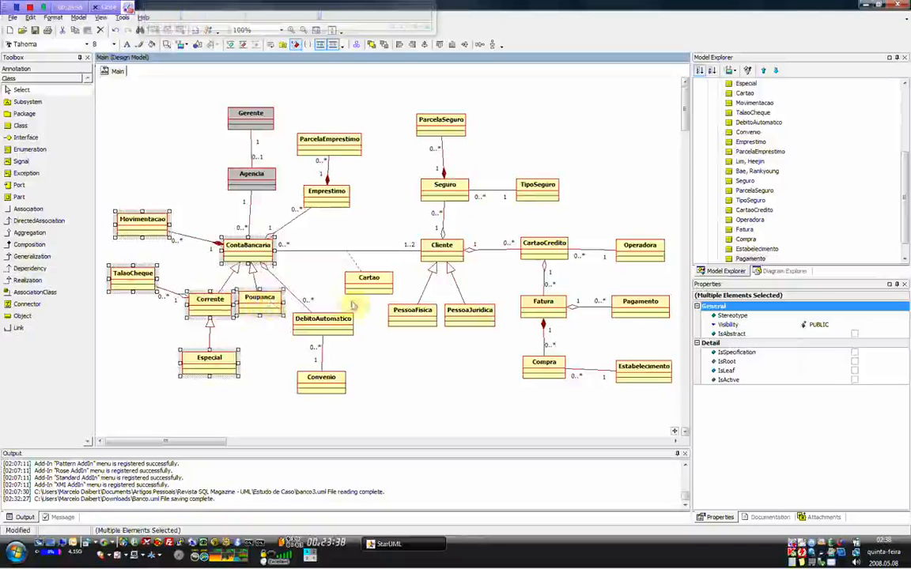
pyautogui.keyDown('shift'); pyautogui.click(380, 290); pyautogui.keyUp('shift')
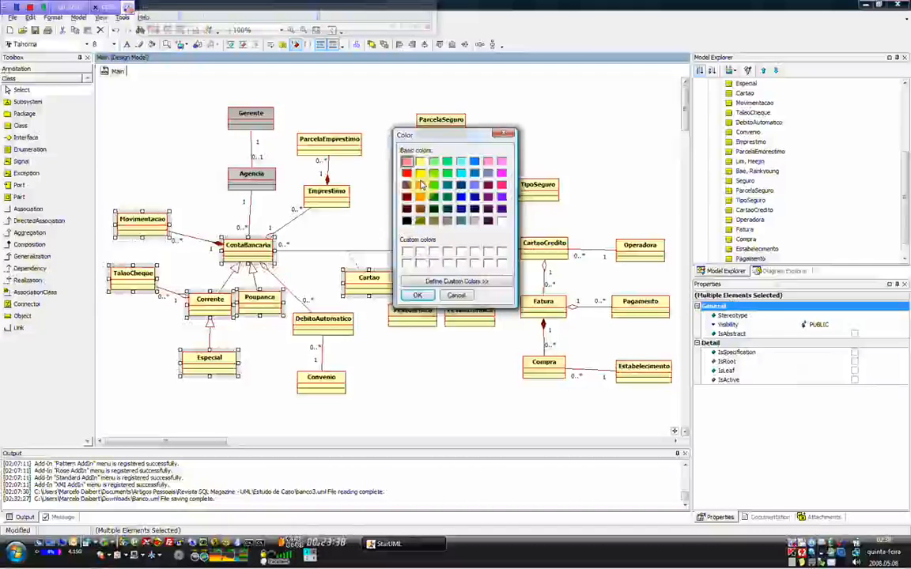
pyautogui.click(420, 173)
pyautogui.click(418, 295)
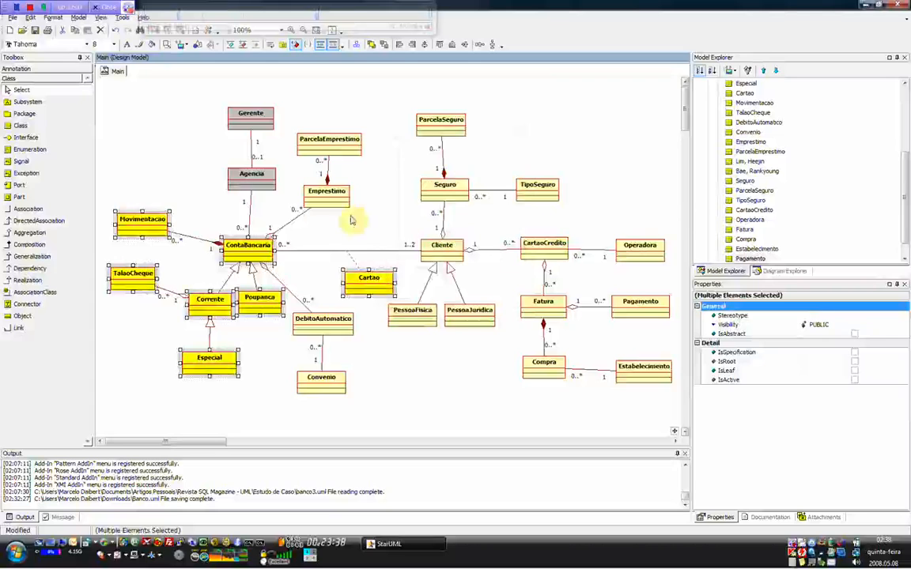
pyautogui.click(355, 229)
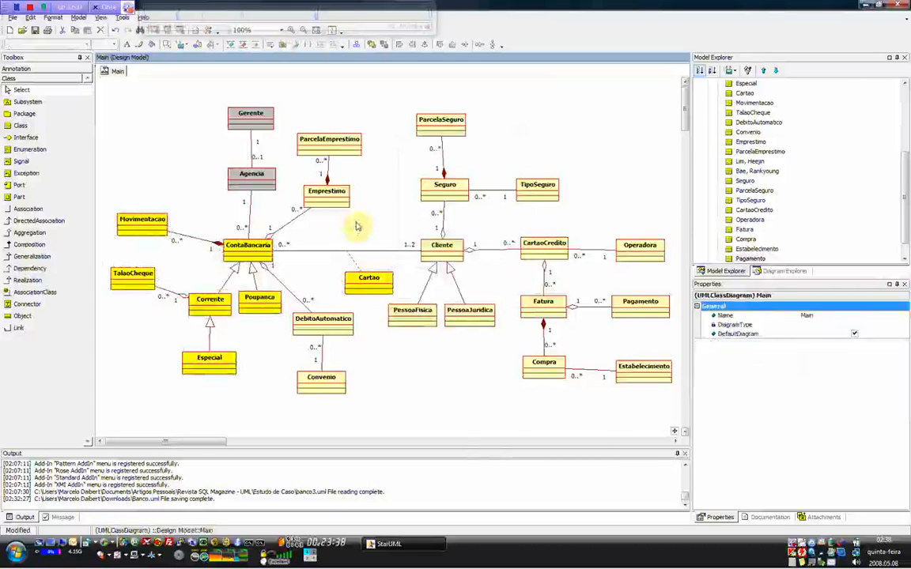
# - Set the fill color of the Emprestimo and ParcelaEmprestimo classes to red
pyautogui.click(499, 281)
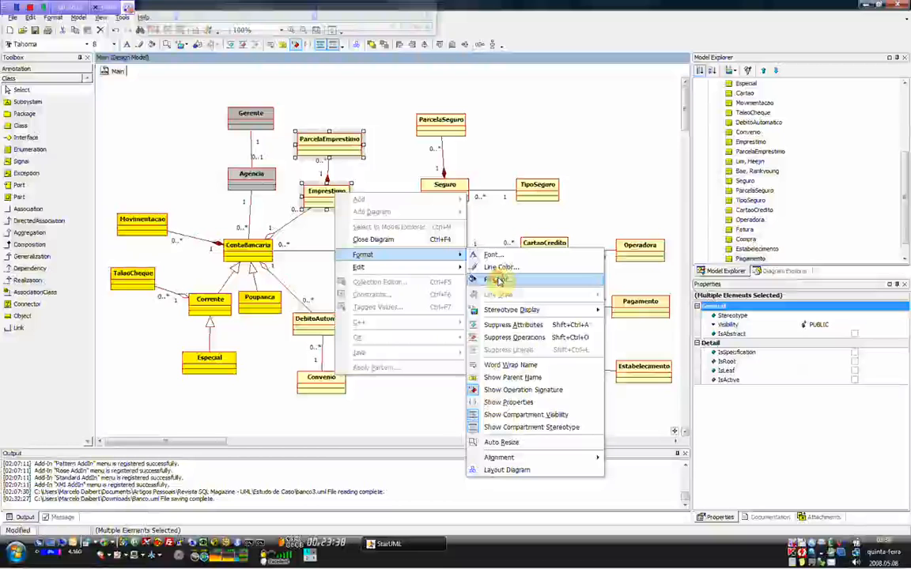
pyautogui.click(498, 281)
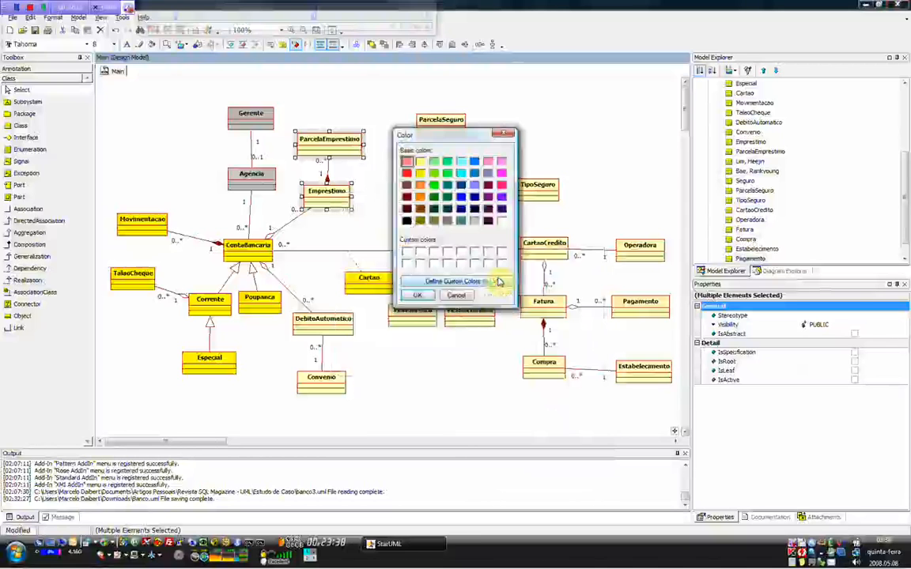
pyautogui.click(406, 172)
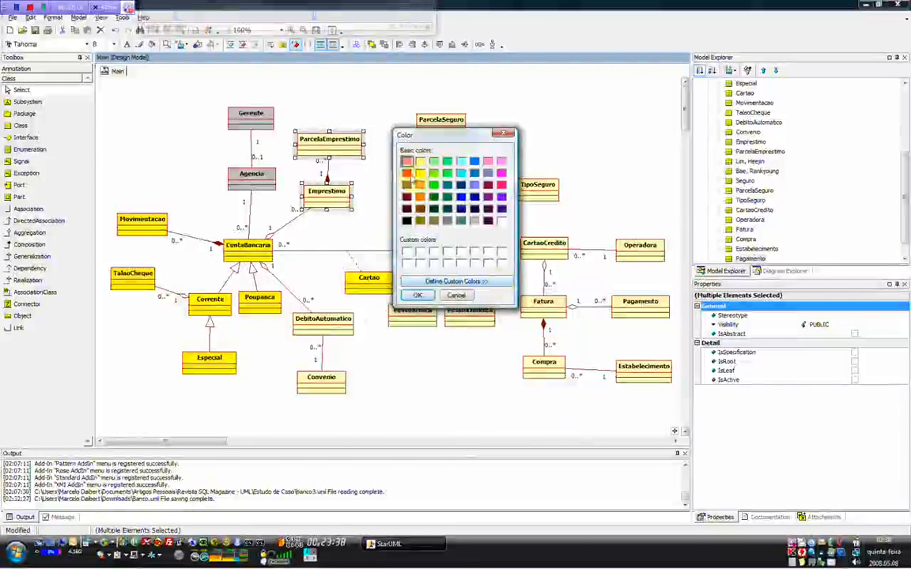
pyautogui.click(427, 296)
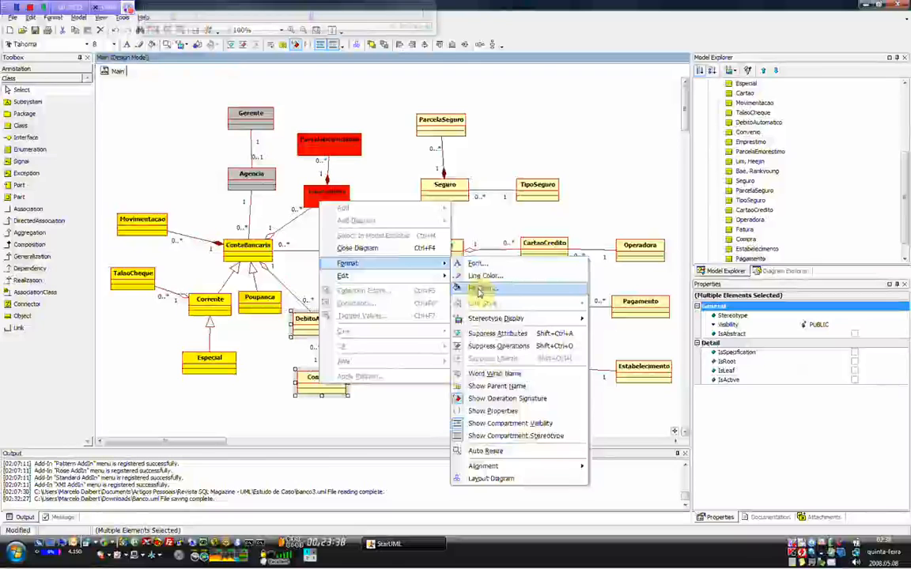
# - Set the fill color of the DebitoAutomatico and Convenio classes to green
pyautogui.click(479, 288)
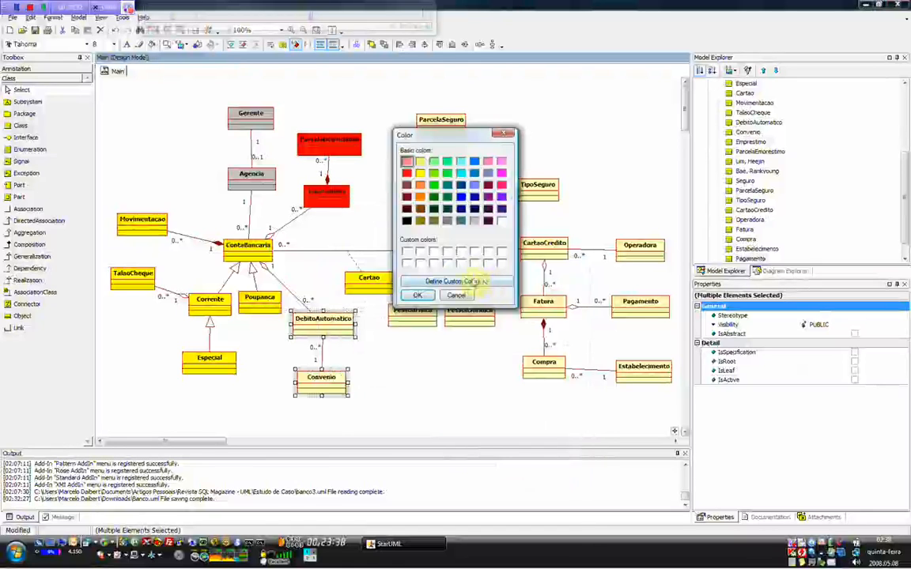
pyautogui.click(445, 186)
pyautogui.click(417, 295)
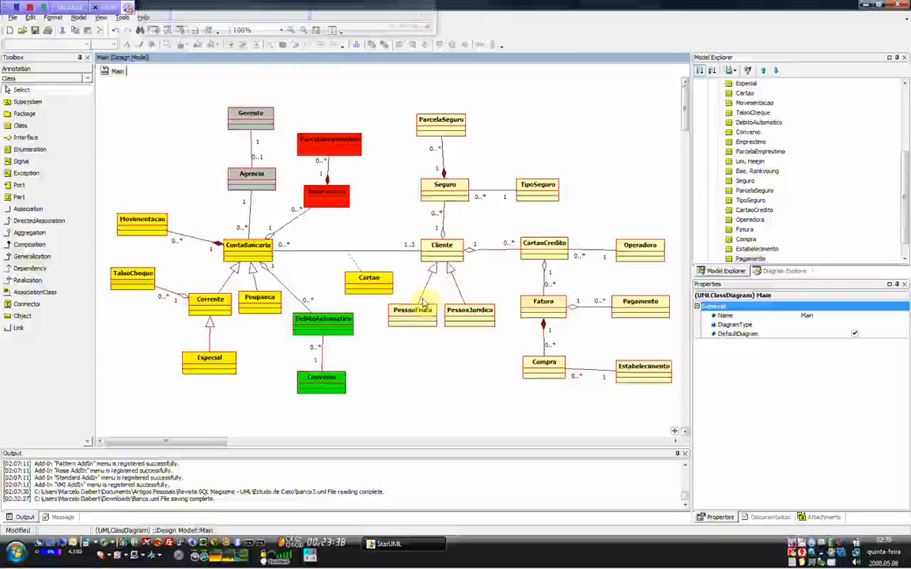
# - Set the fill color of the Cliente, PessoaFisica and PessoaJuridica classes to white
pyautogui.click(448, 248)
pyautogui.keyDown('shift'); pyautogui.click(412, 311); pyautogui.keyUp('shift')
pyautogui.keyDown('shift'); pyautogui.click(473, 320); pyautogui.keyUp('shift')
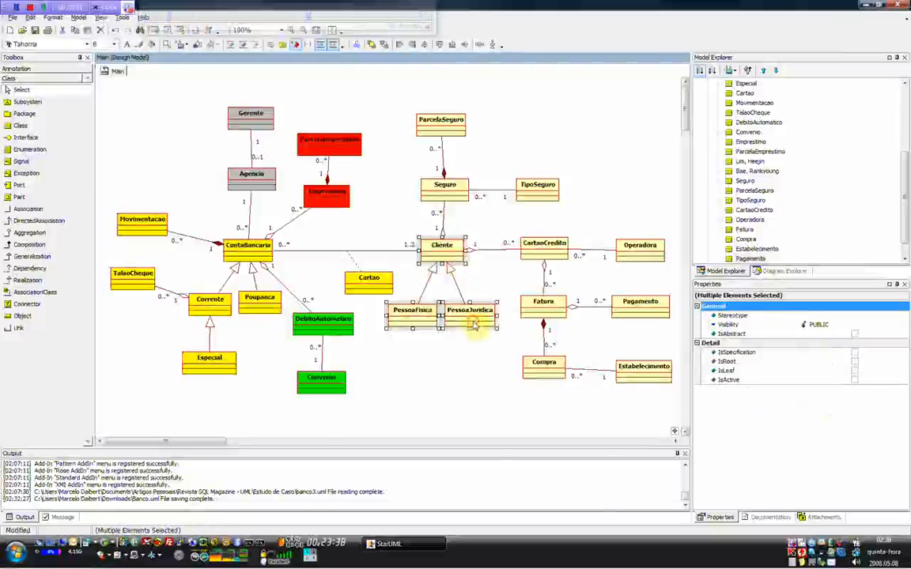
pyautogui.rightClick(473, 323)
pyautogui.moveTo(537, 387)
pyautogui.click(634, 409)
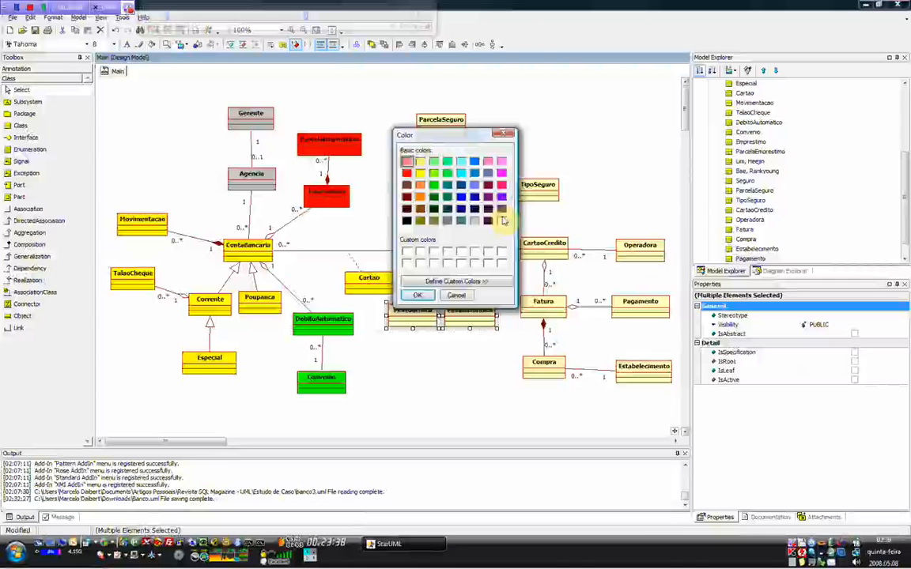
pyautogui.click(502, 221)
pyautogui.click(418, 295)
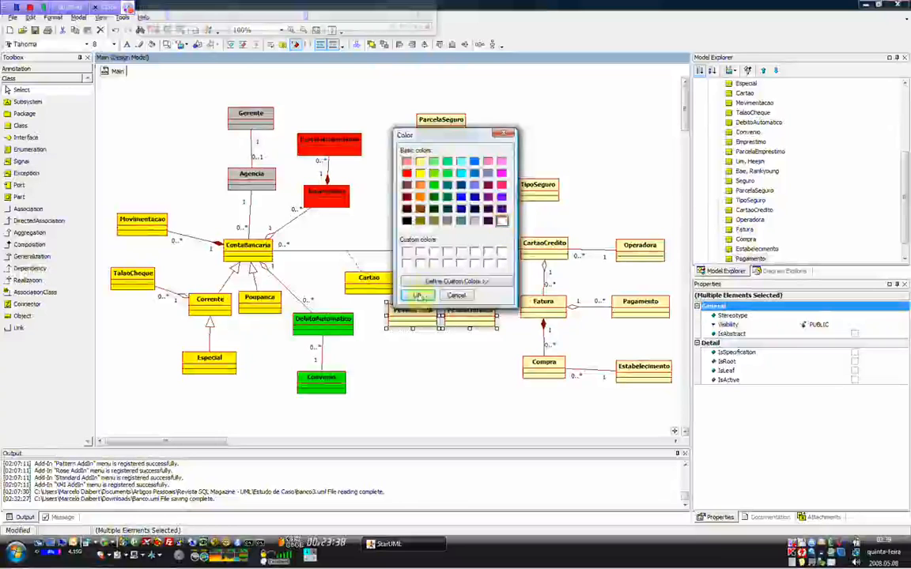
pyautogui.click(433, 332)
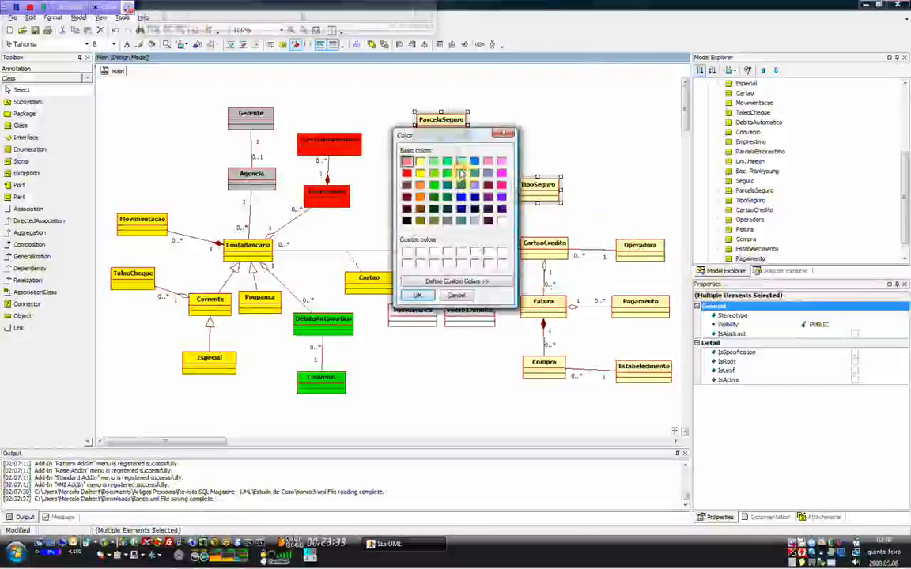
# - Set the fill color of the Seguro, ParcelaSeguro and TipoSeguro classes to cyan
pyautogui.click(461, 173)
pyautogui.click(417, 295)
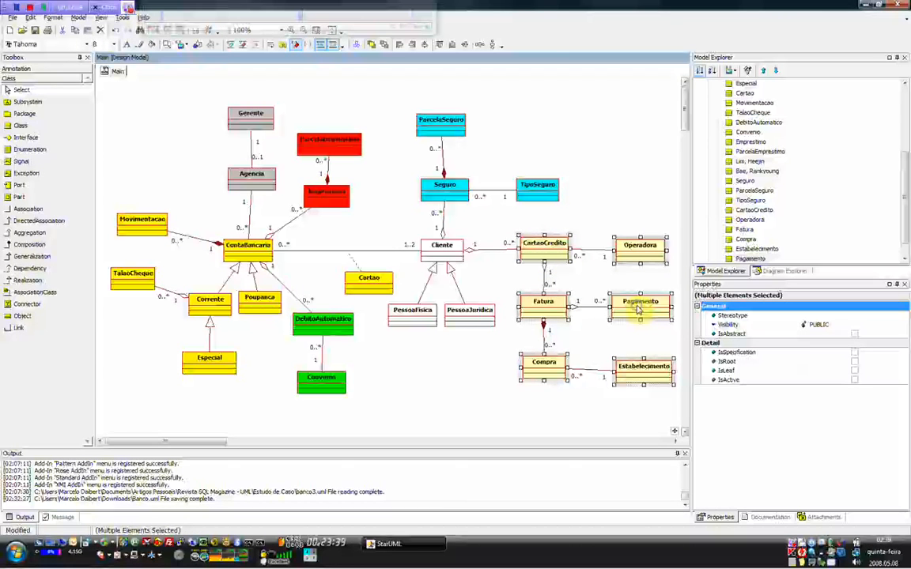
# - Set the fill color of CartaoCredito, Operadora, Fatura, Pagamento, Compra and Estabelecimento to orange
pyautogui.rightClick(638, 310)
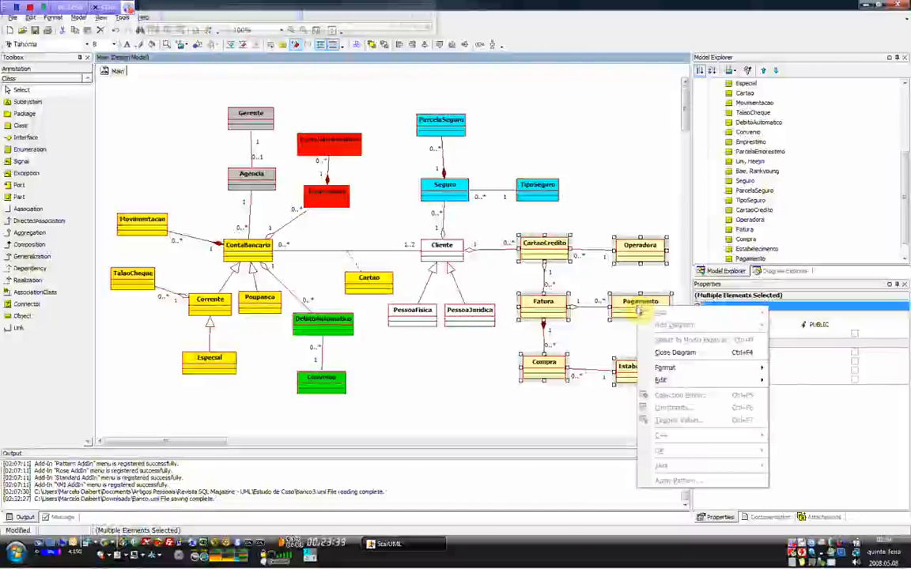
pyautogui.moveTo(668, 368)
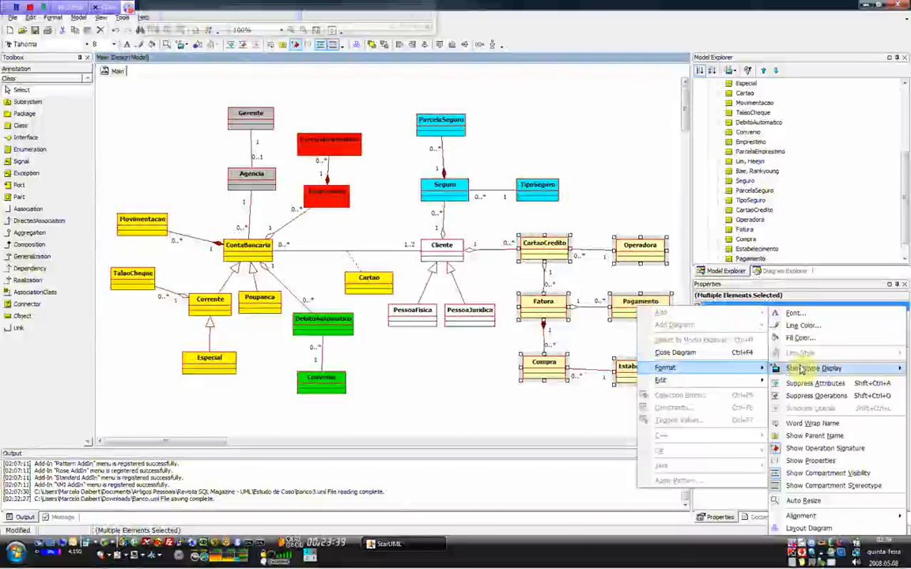
pyautogui.click(798, 338)
pyautogui.click(443, 414)
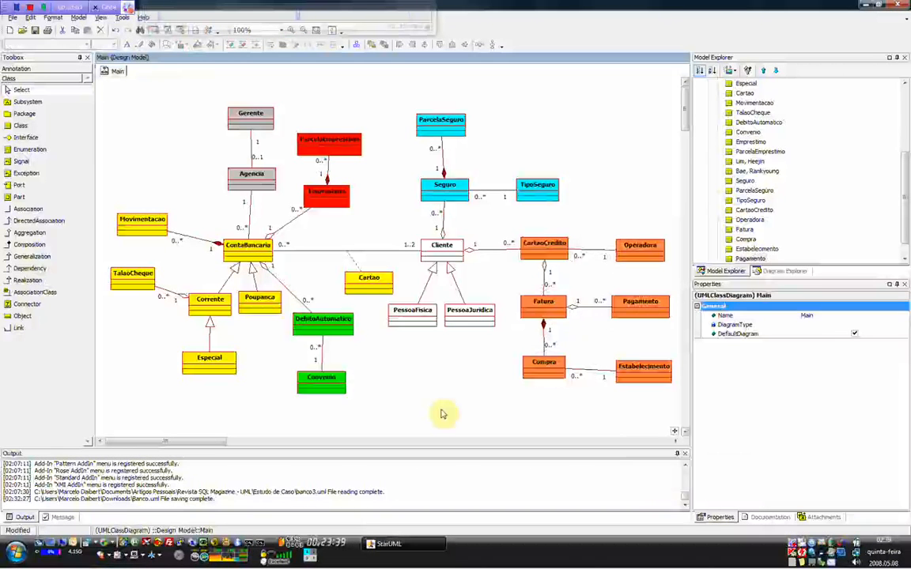